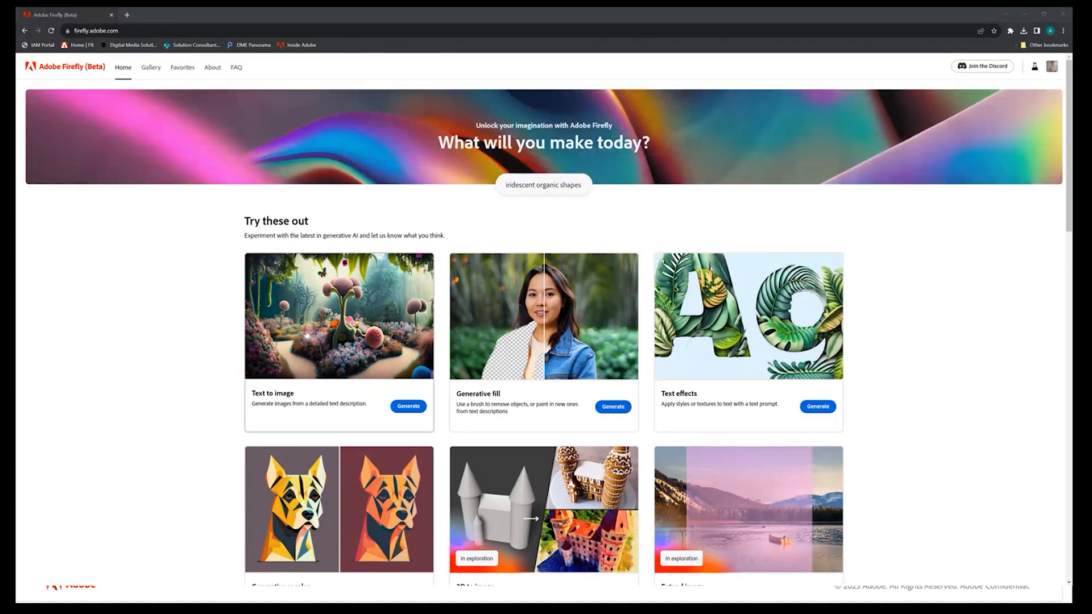
Look over the generative features on the home page and open the Text to image generator
scroll(315, 364, down, 1)
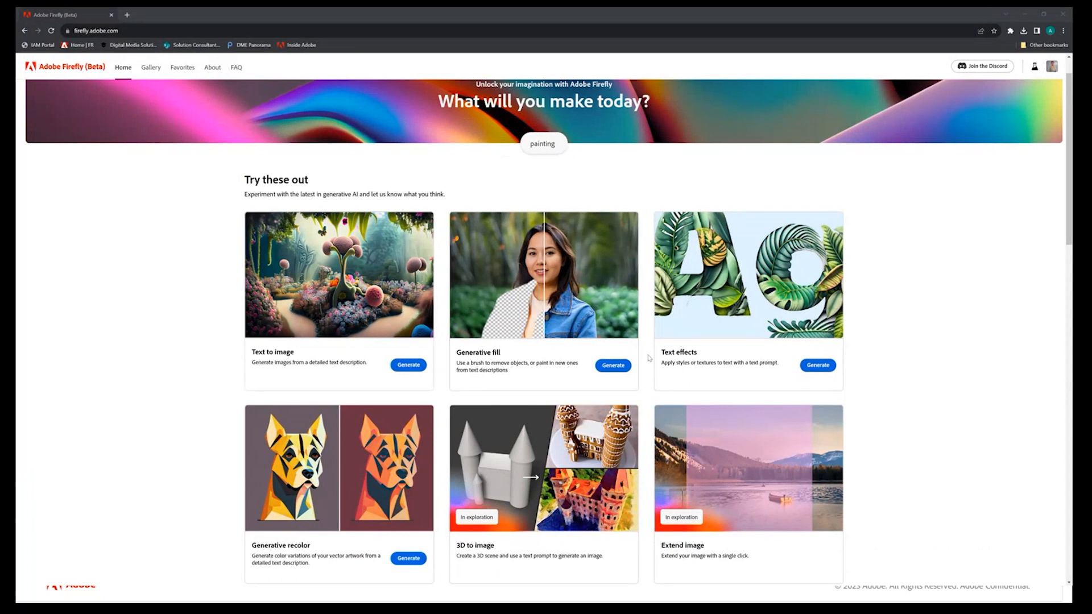
scroll(365, 442, down, 1)
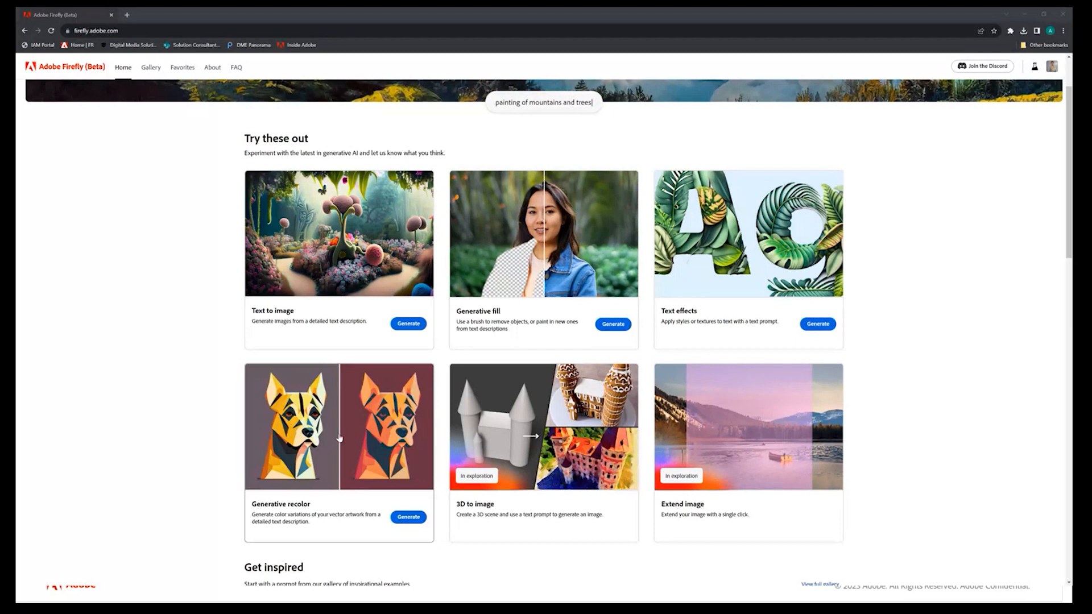
scroll(473, 327, down, 6)
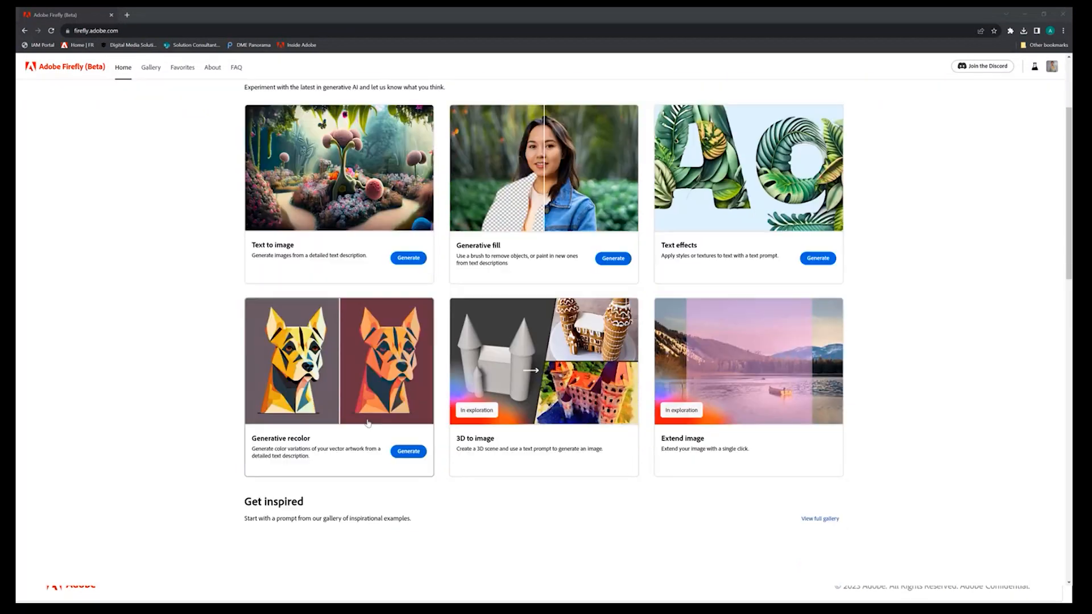
scroll(255, 311, up, 3)
scroll(255, 311, up, 3)
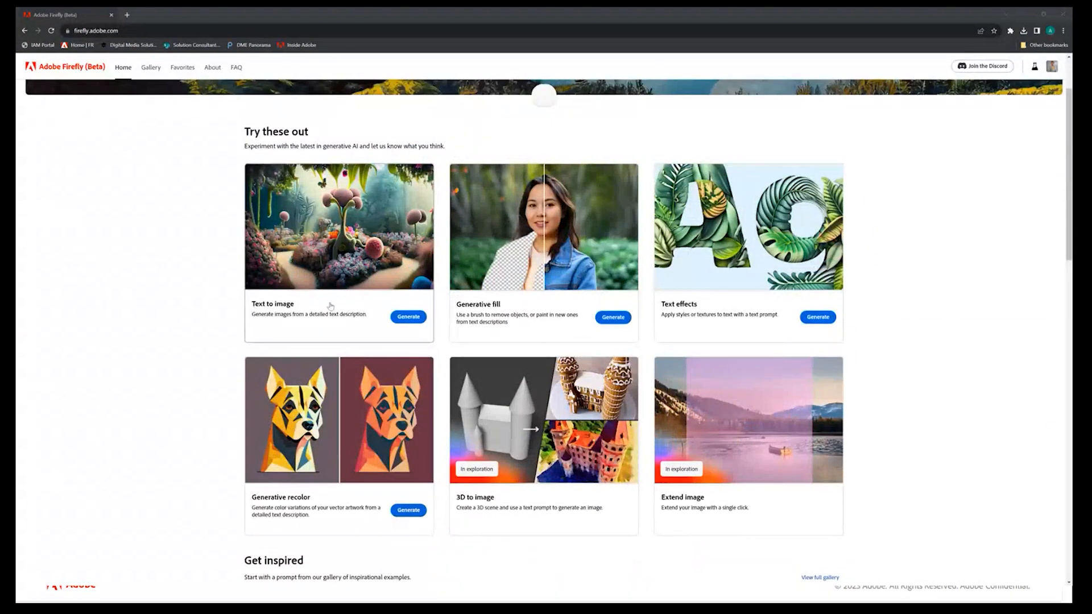
click(408, 318)
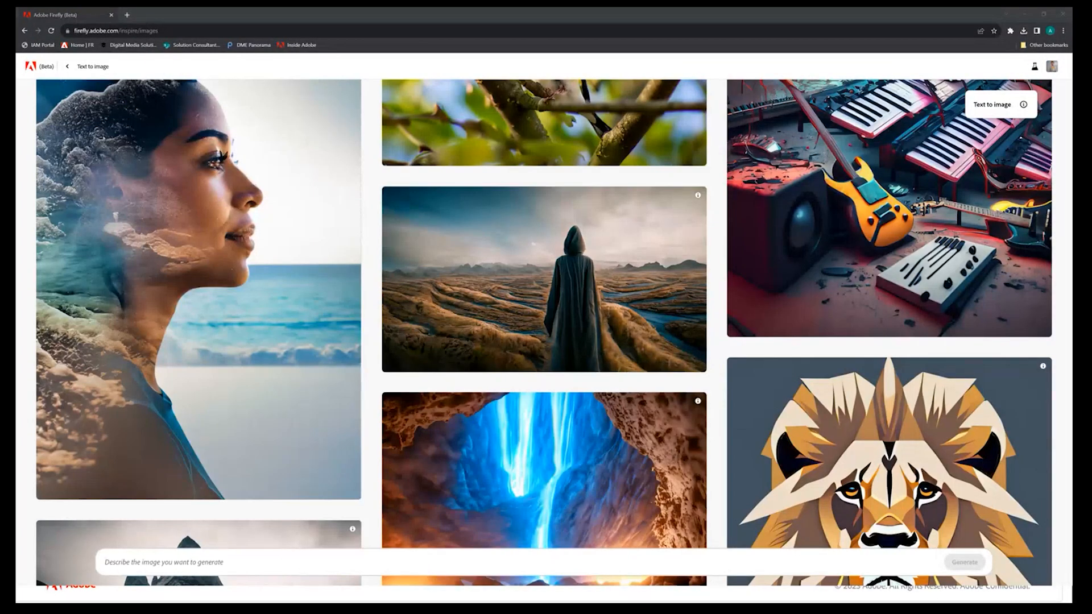
Generate images from the prompt "Organic herbal leaves in a rounded shape"
click(125, 561)
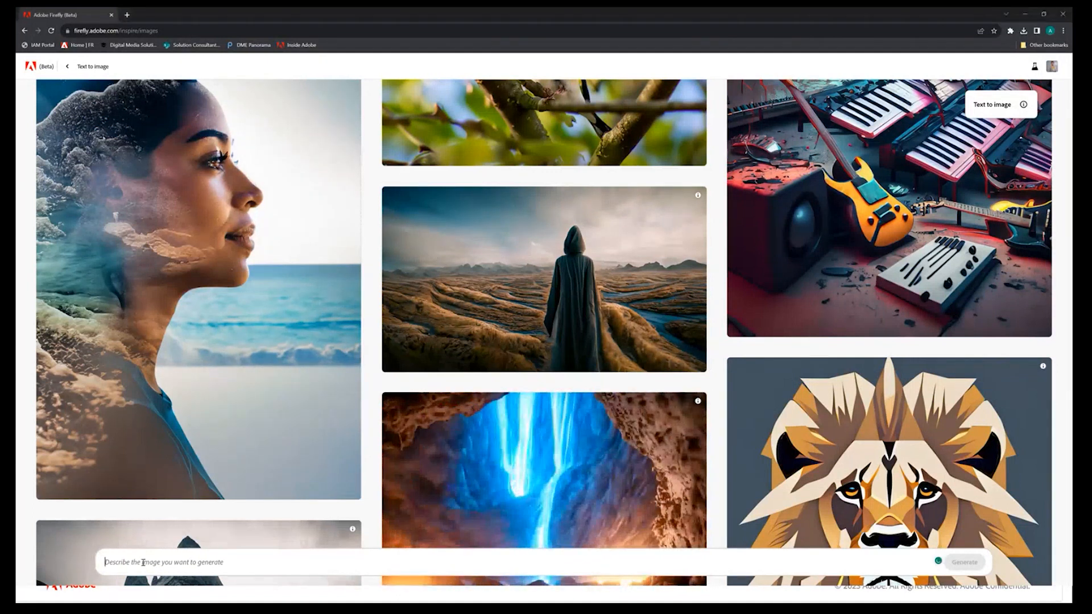
text(Organic herbal leaves in a rounded shape)
drag(129, 562, 224, 562)
click(298, 561)
click(964, 562)
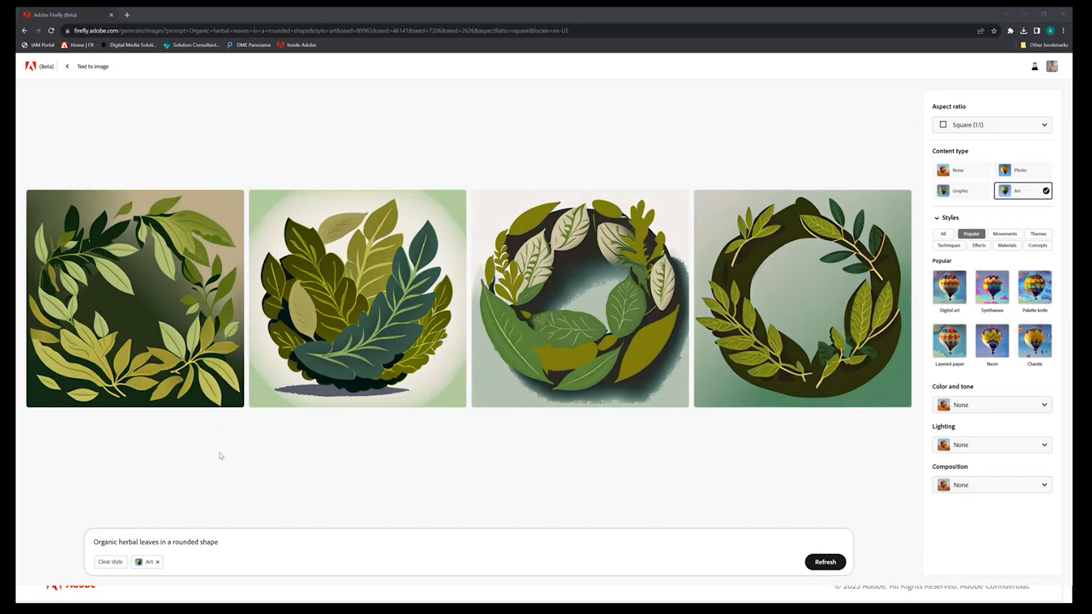
Generate images for "boy sitting by the river mountains in the distance of the river ink style moody sunny front view sunny shadows"
mouse_move(669, 307)
triple_click(144, 539)
text(boy sitting by the river mountains in the distance of the river ink style moody sunny front view sunny shadows)
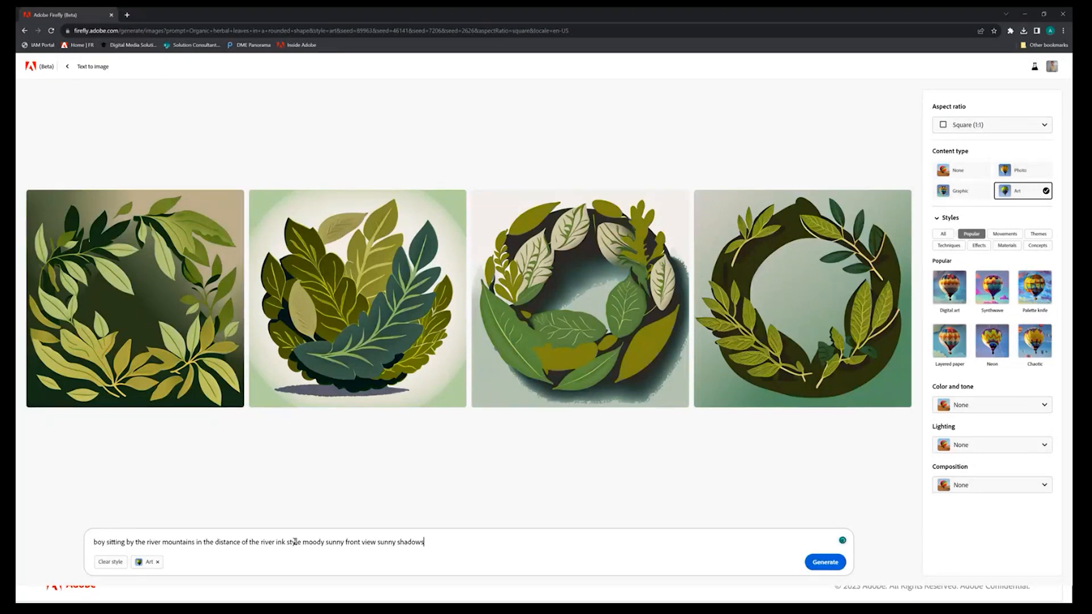
click(825, 562)
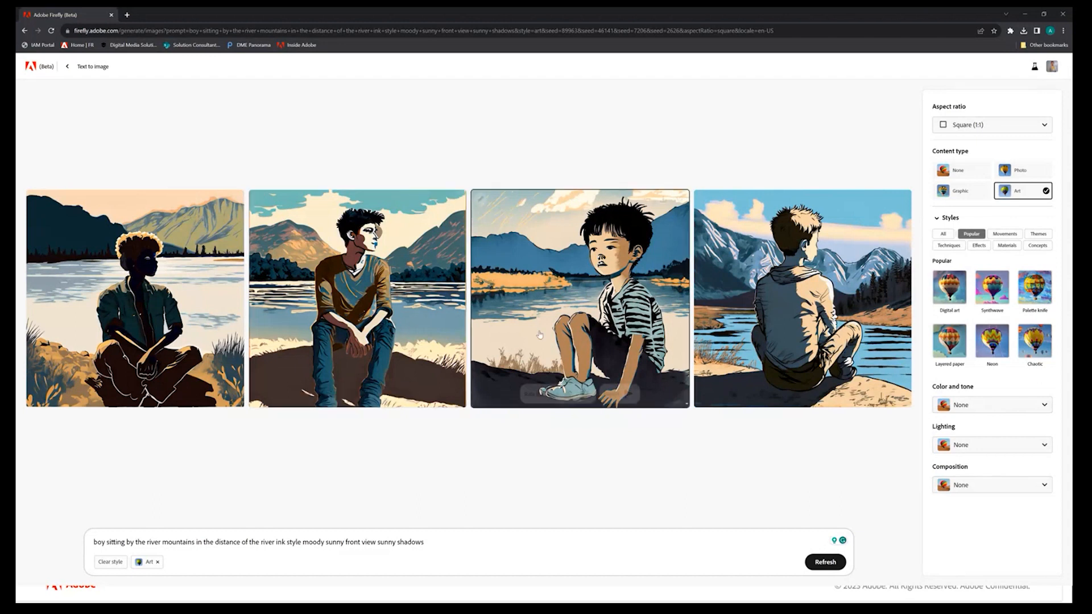
Enlarge the generated river images and browse through the variations one by one
mouse_move(599, 353)
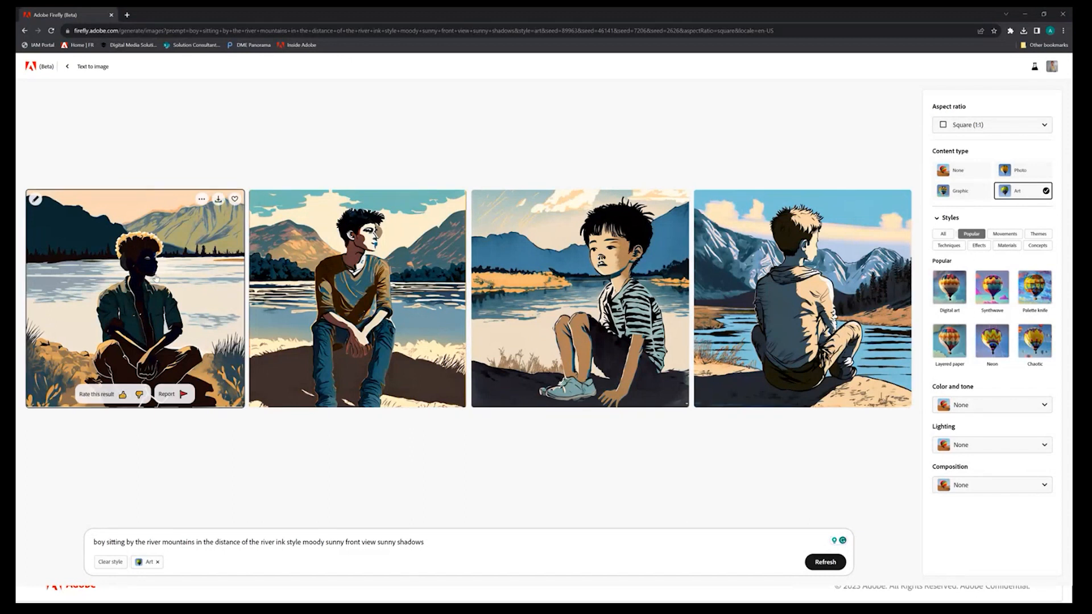
click(114, 293)
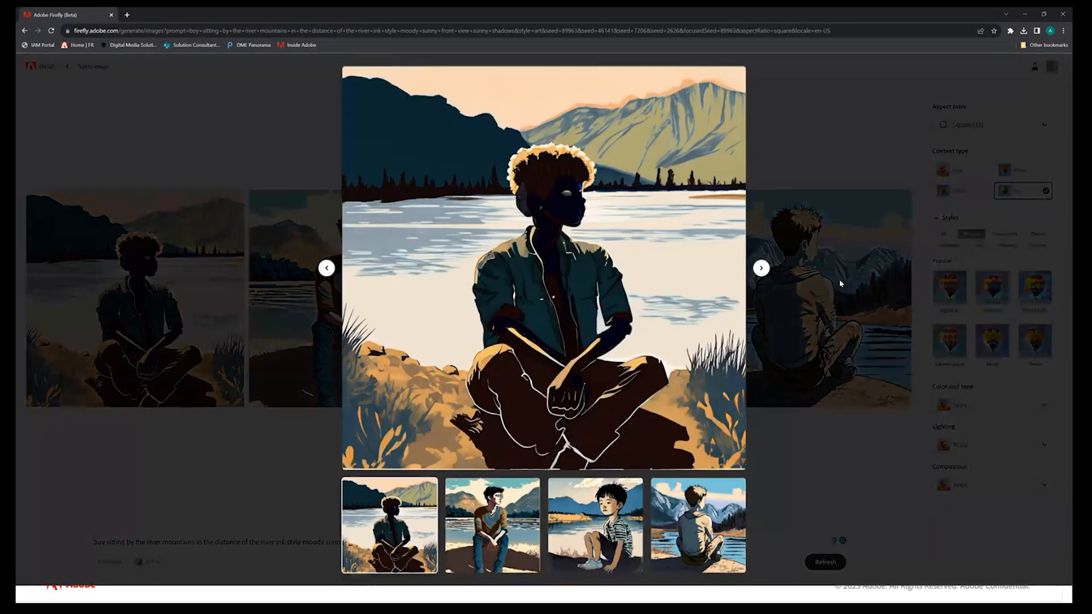
click(762, 269)
click(762, 269)
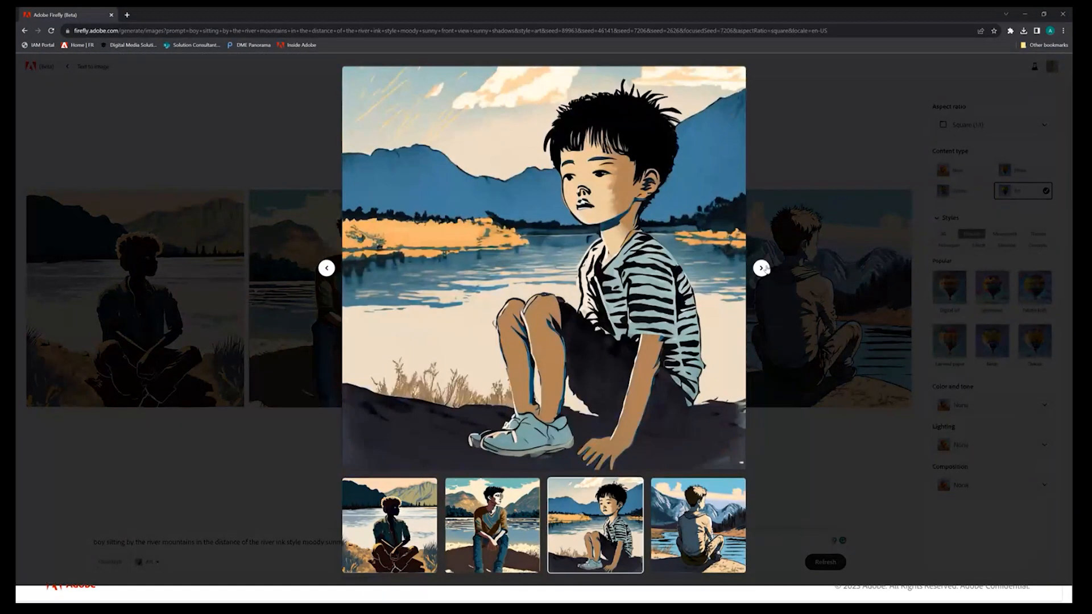
click(762, 268)
click(762, 268)
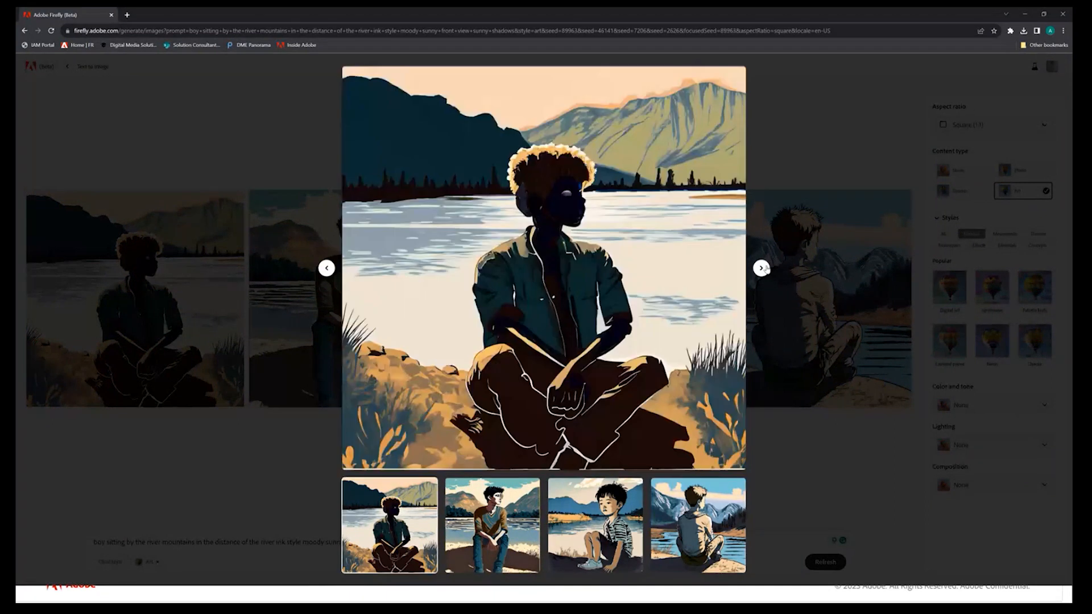
click(325, 272)
click(325, 273)
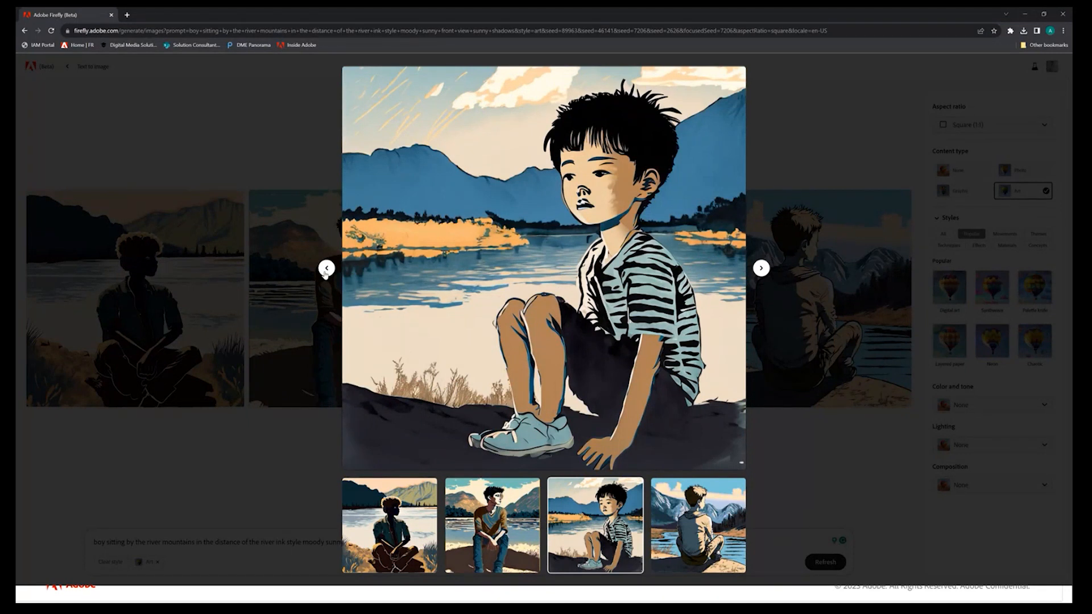
Close the enlarged view and generate images similar to the boy in the striped shirt
click(352, 76)
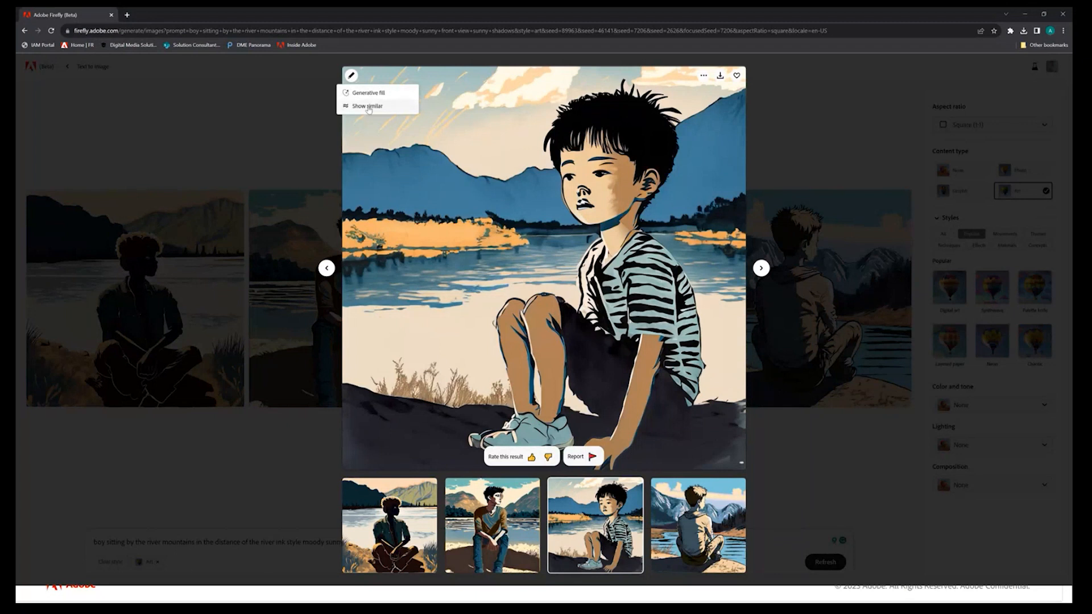
click(300, 448)
click(481, 199)
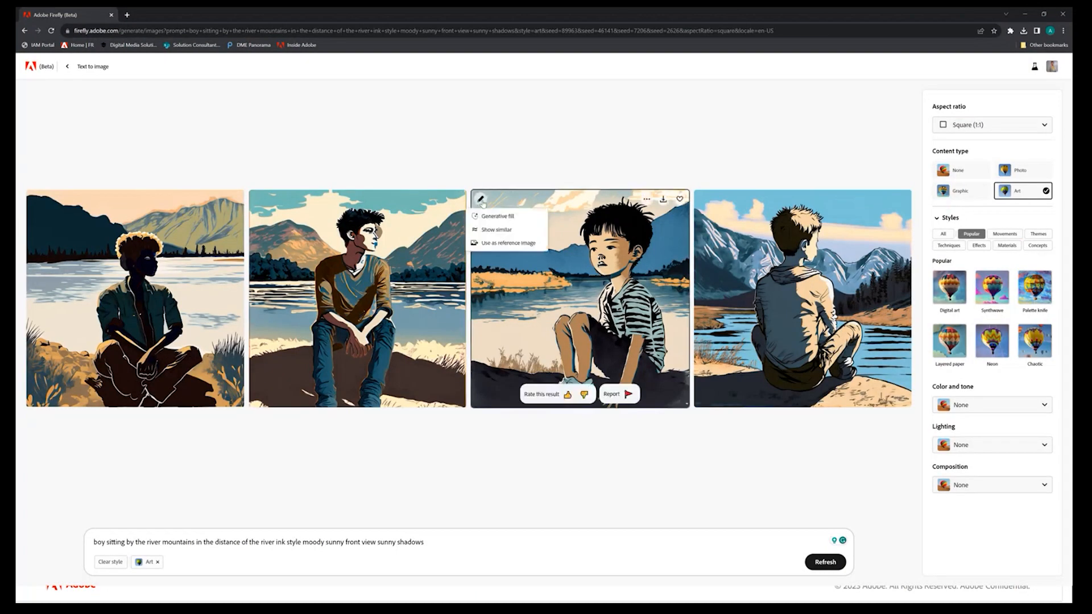
click(498, 229)
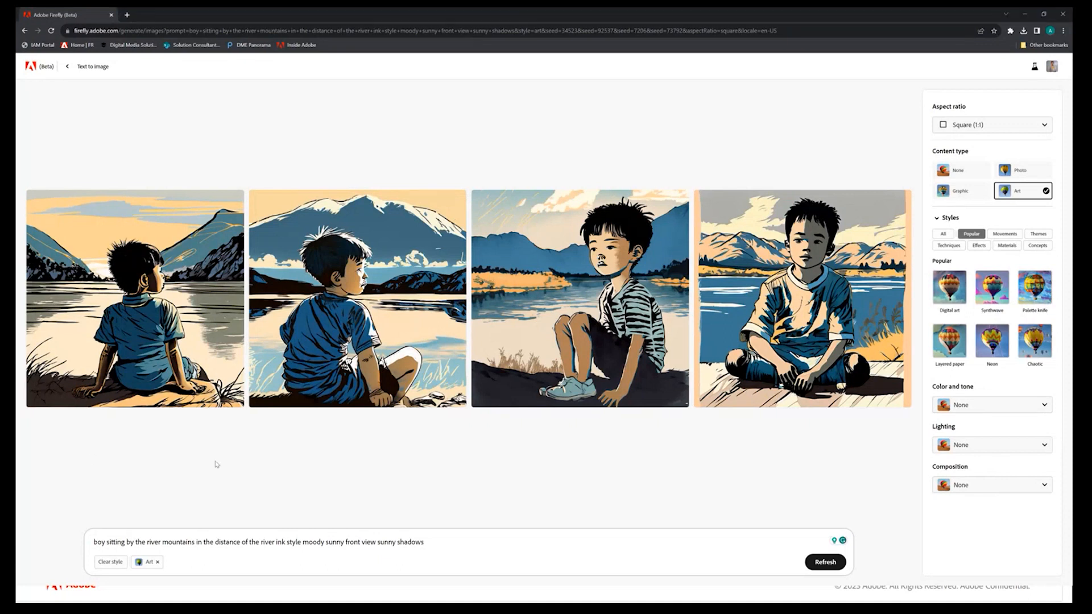
Enlarge the image of the boy sitting cross-legged facing front and generate similar images from it
mouse_move(683, 316)
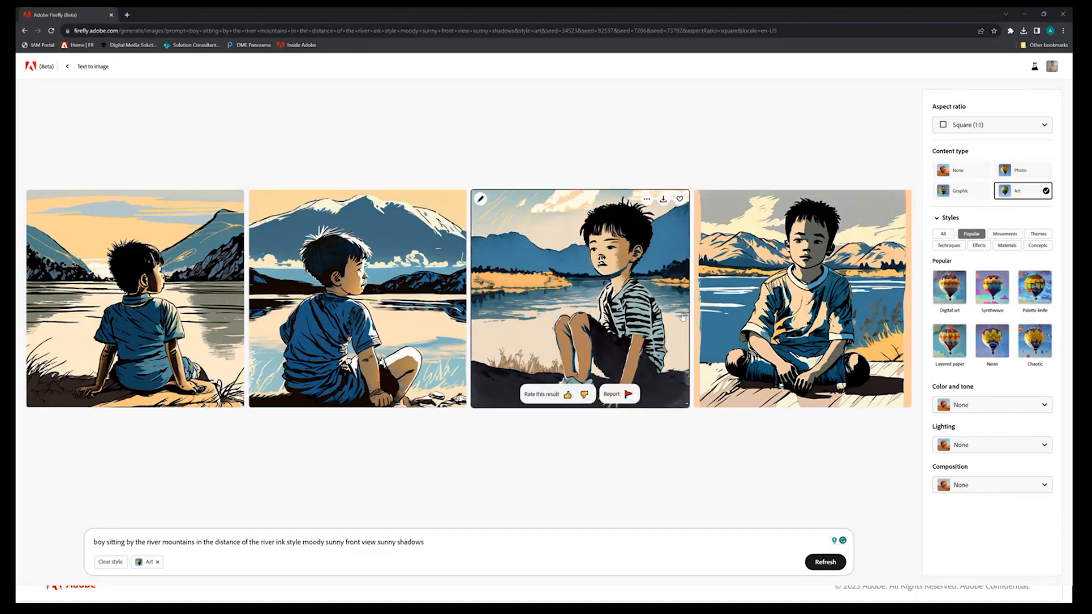
mouse_move(816, 278)
click(793, 251)
click(351, 76)
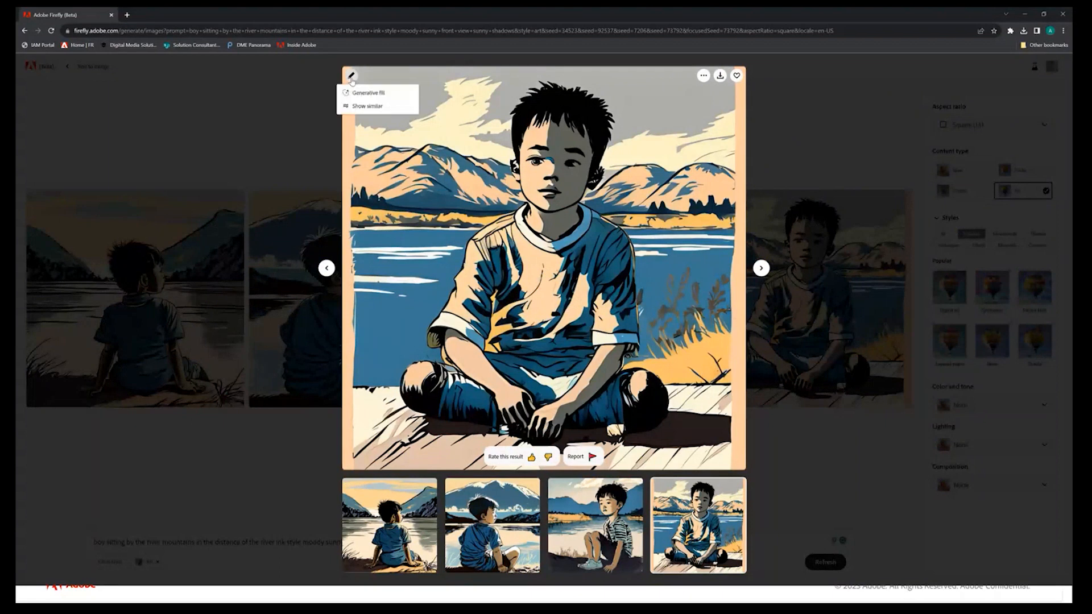
click(386, 108)
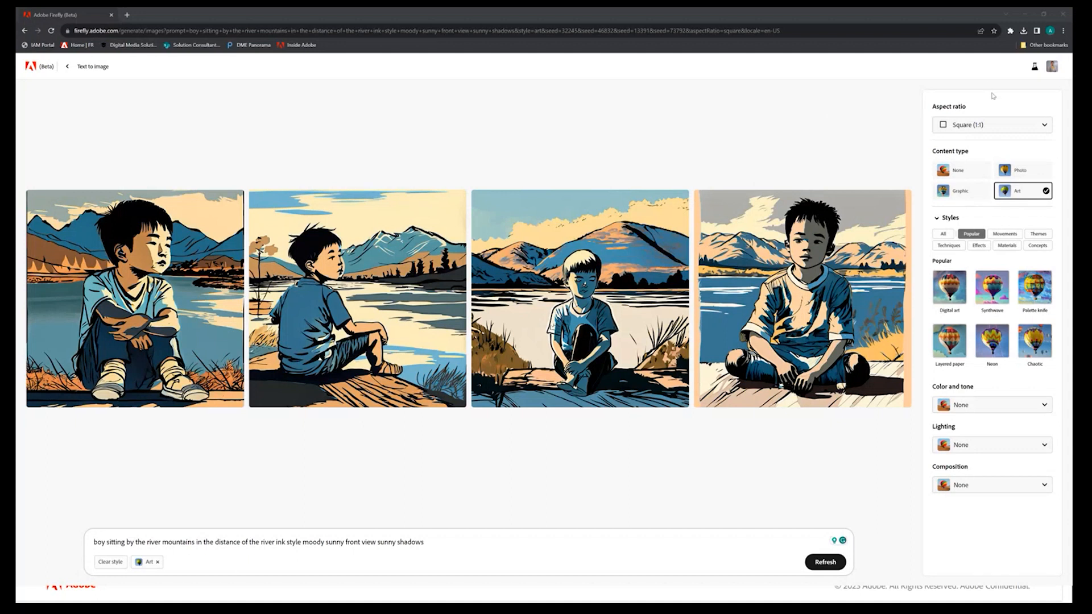
Set the aspect ratio to Landscape (4:3) and generate the river images with the Pixel art style
click(980, 127)
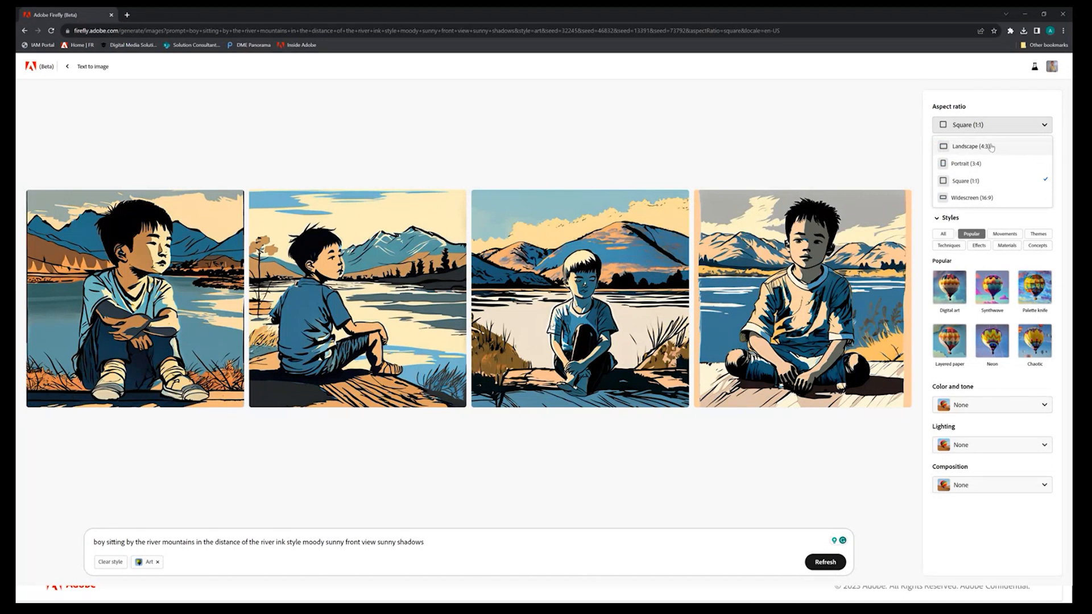
click(991, 146)
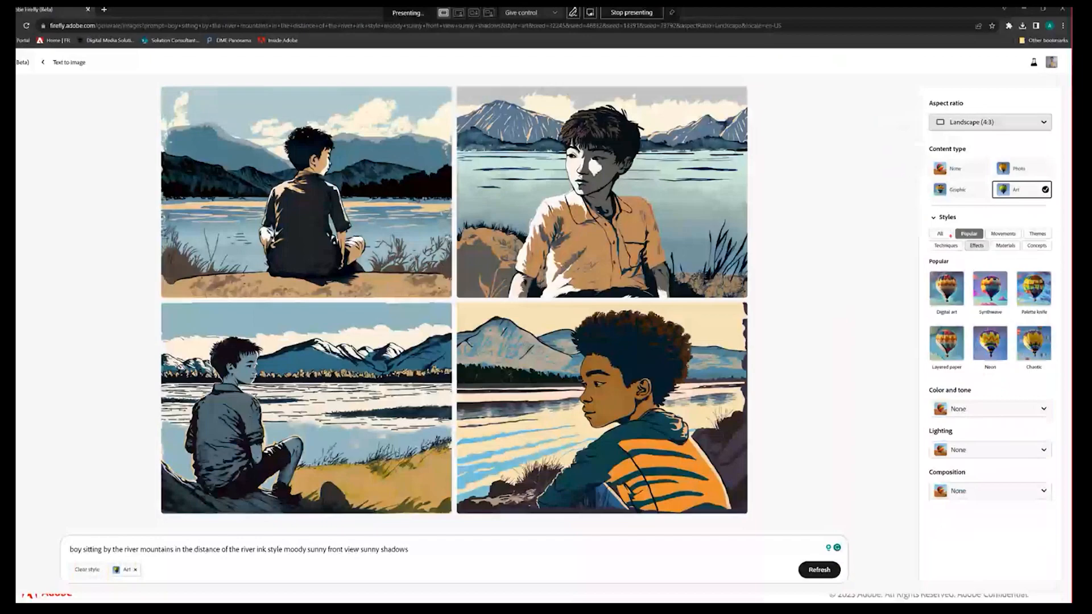
click(814, 228)
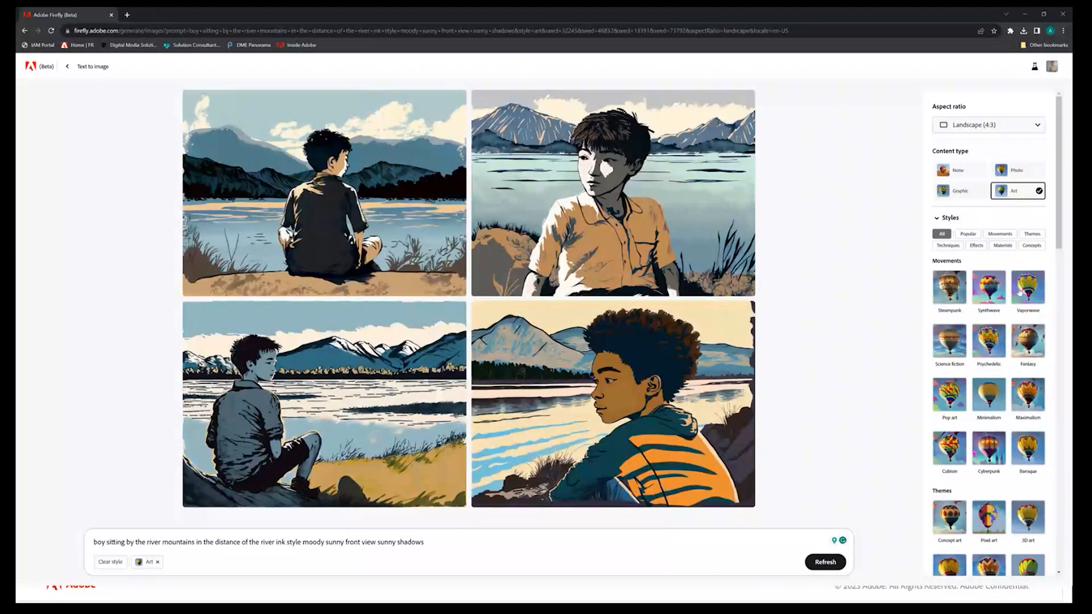
scroll(997, 328, down, 3)
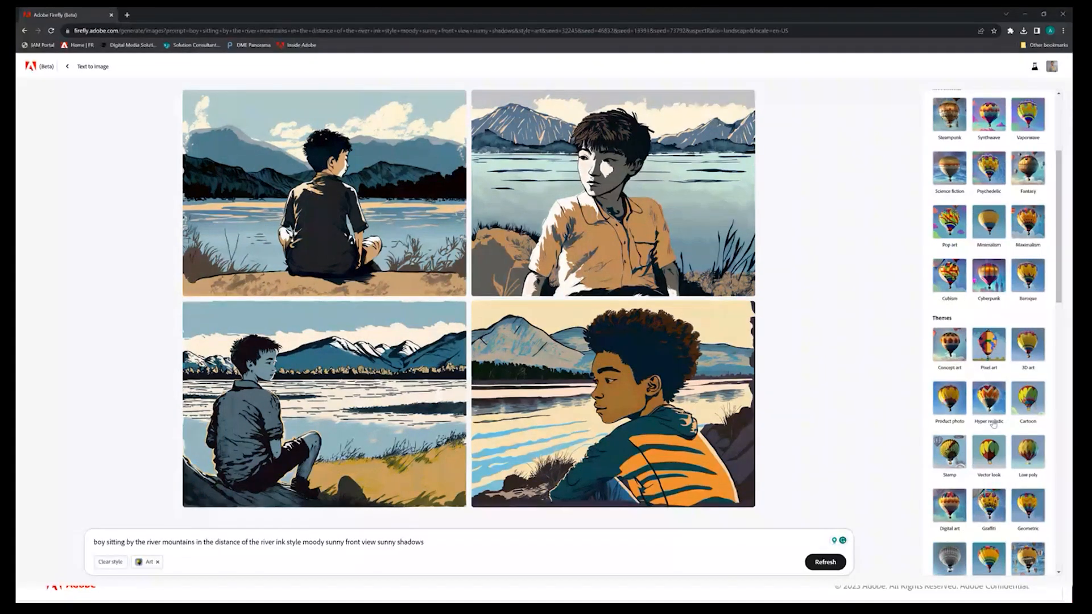
scroll(995, 450, down, 2)
scroll(995, 449, down, 1)
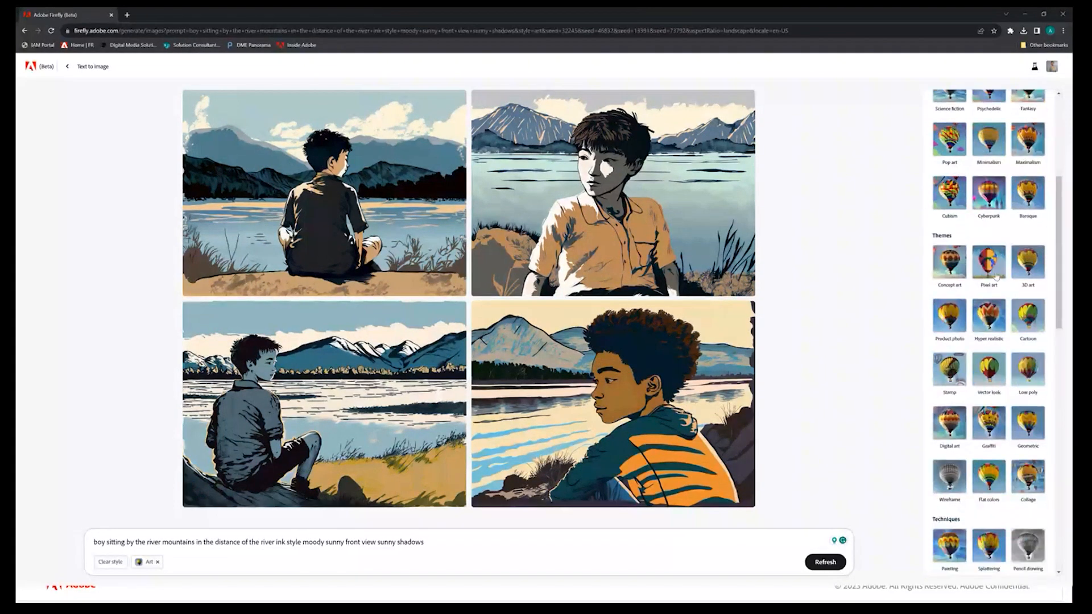
click(989, 263)
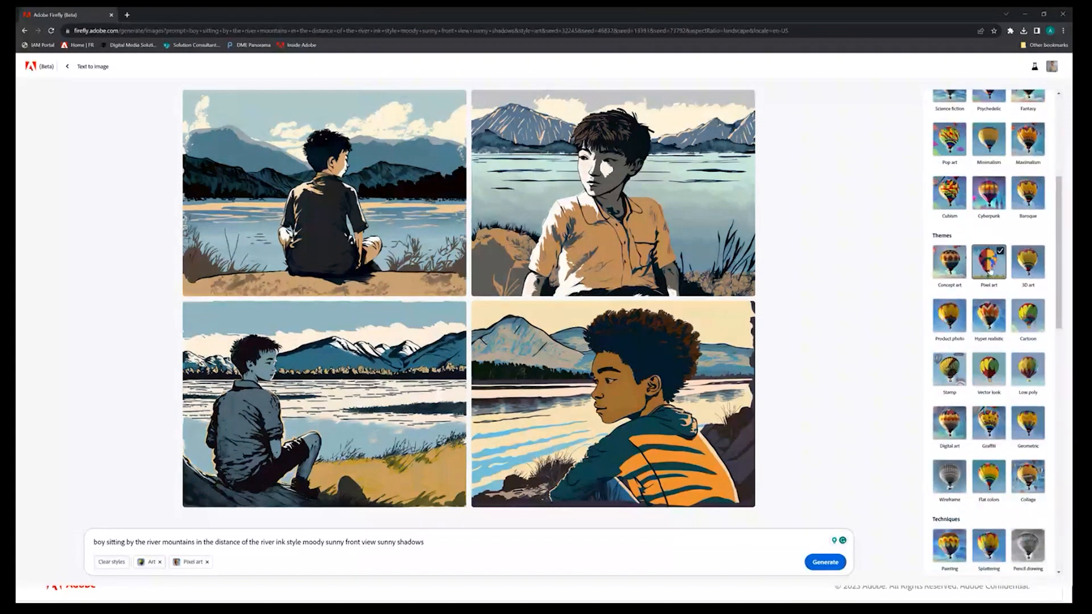
click(824, 566)
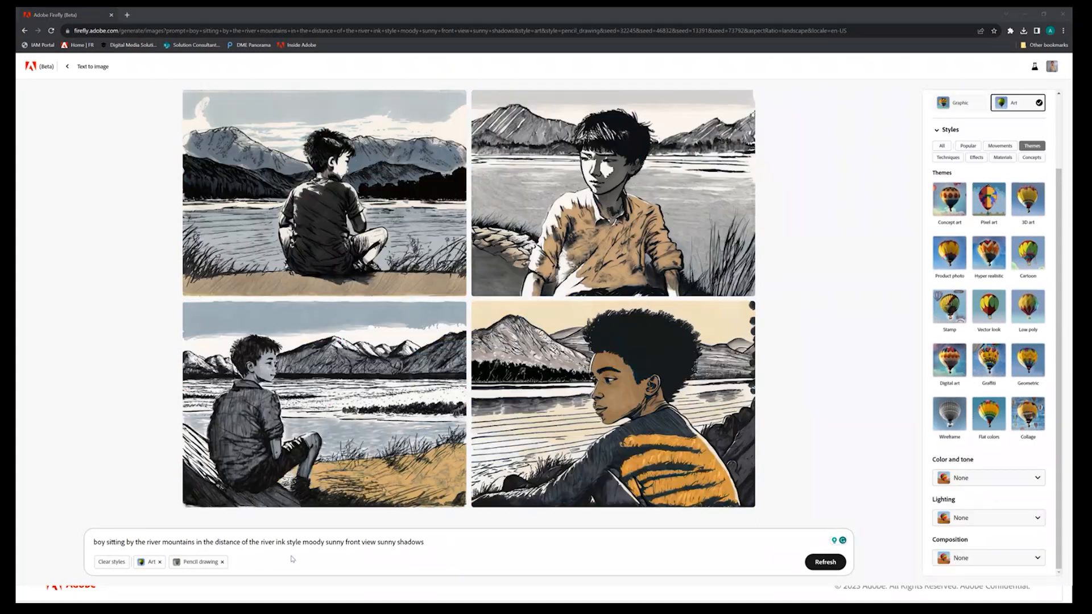
Generate images from the new prompt "a mascot for ramen noodles" and remove the Pencil drawing style
triple_click(292, 542)
text(a mascot for ramen noodles)
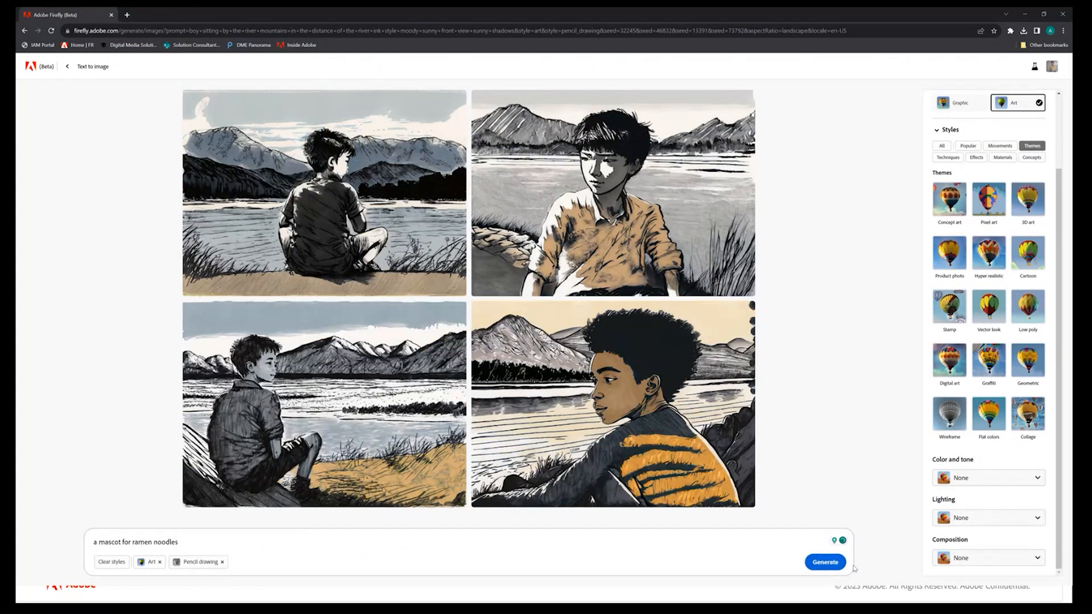
click(828, 569)
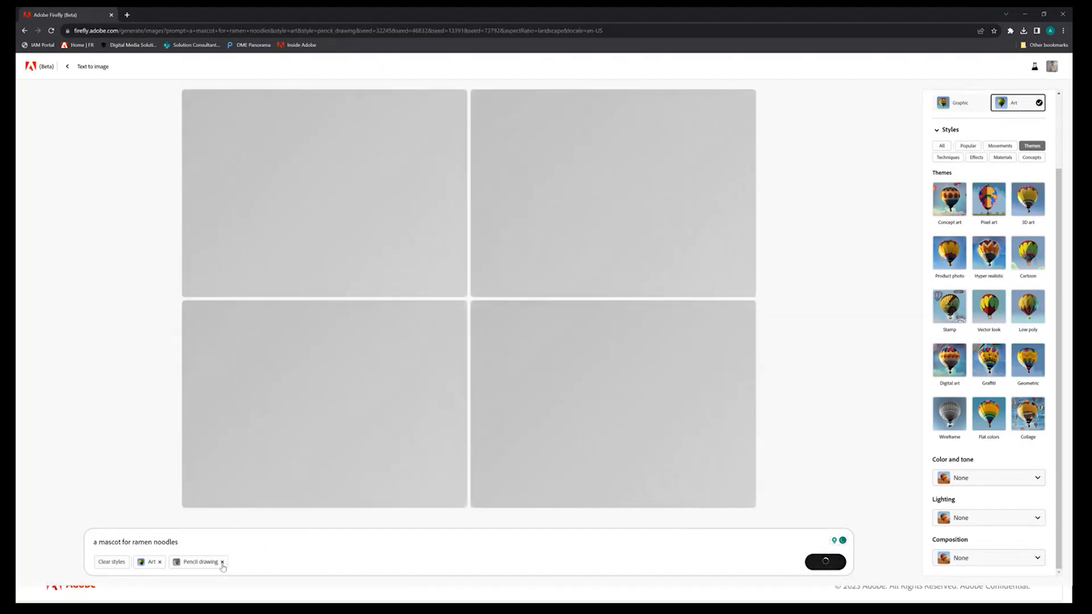
click(222, 562)
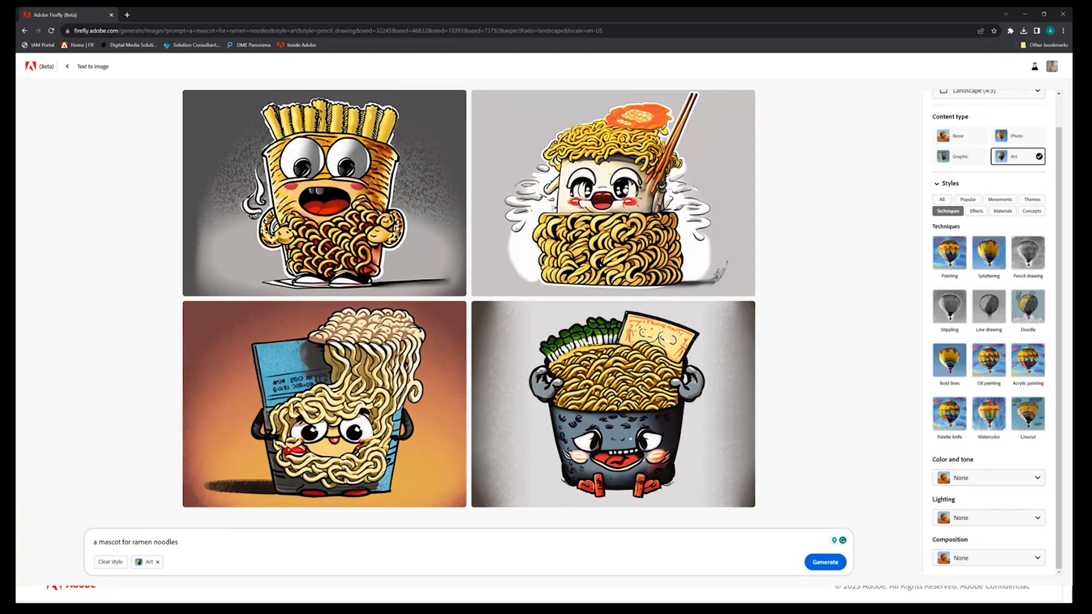
Generate images for "Victorian wallpaper pattern of flowers" and create variations similar to the dark floral pattern
mouse_move(517, 460)
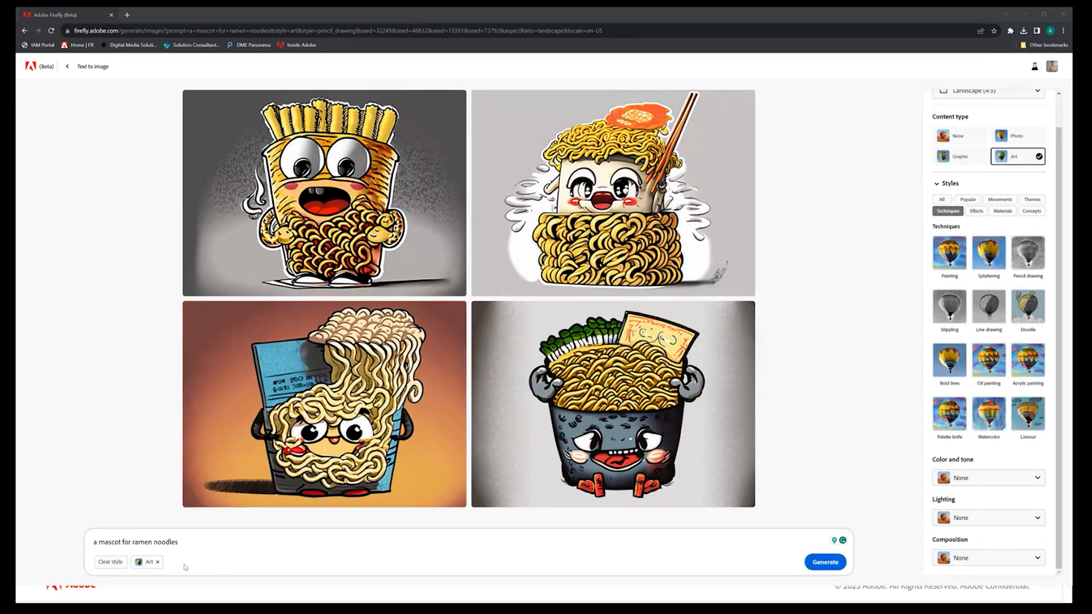
drag(190, 548, 66, 532)
text(Victorian wallpaper pattern of flowers)
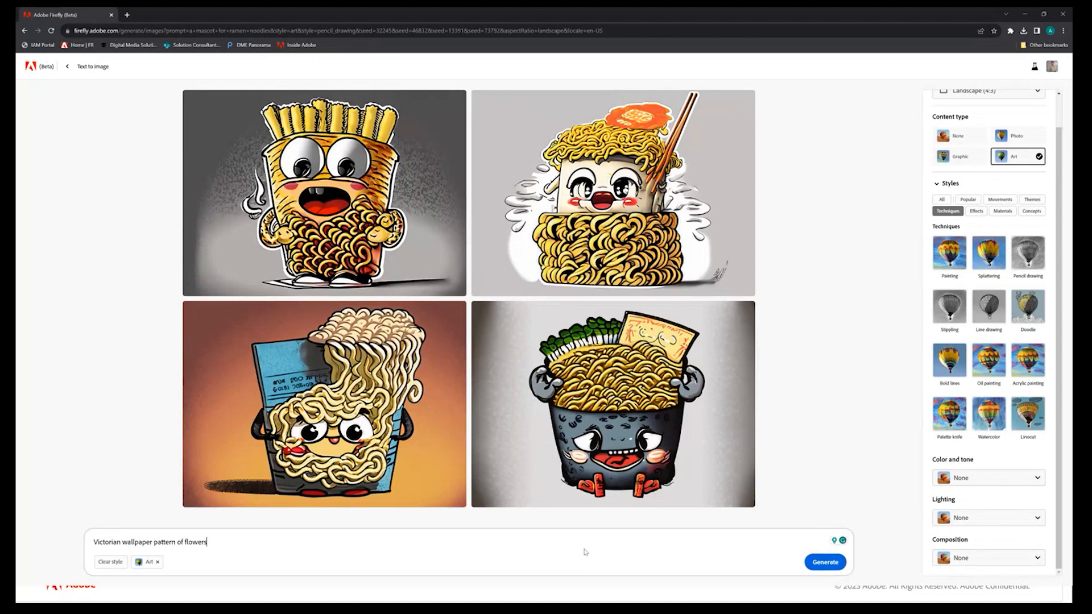
click(825, 562)
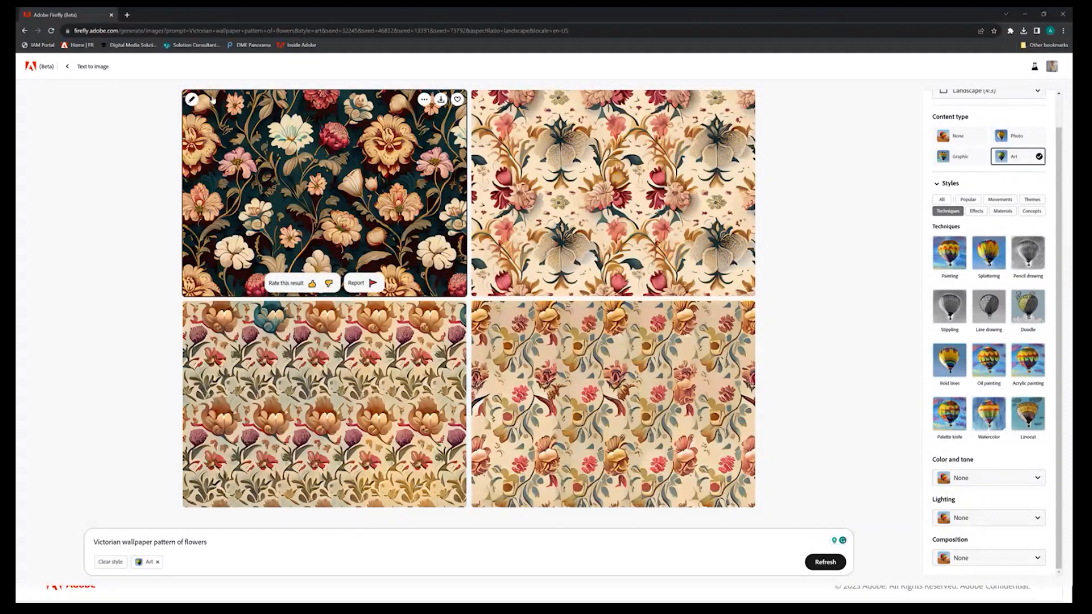
click(192, 99)
click(216, 132)
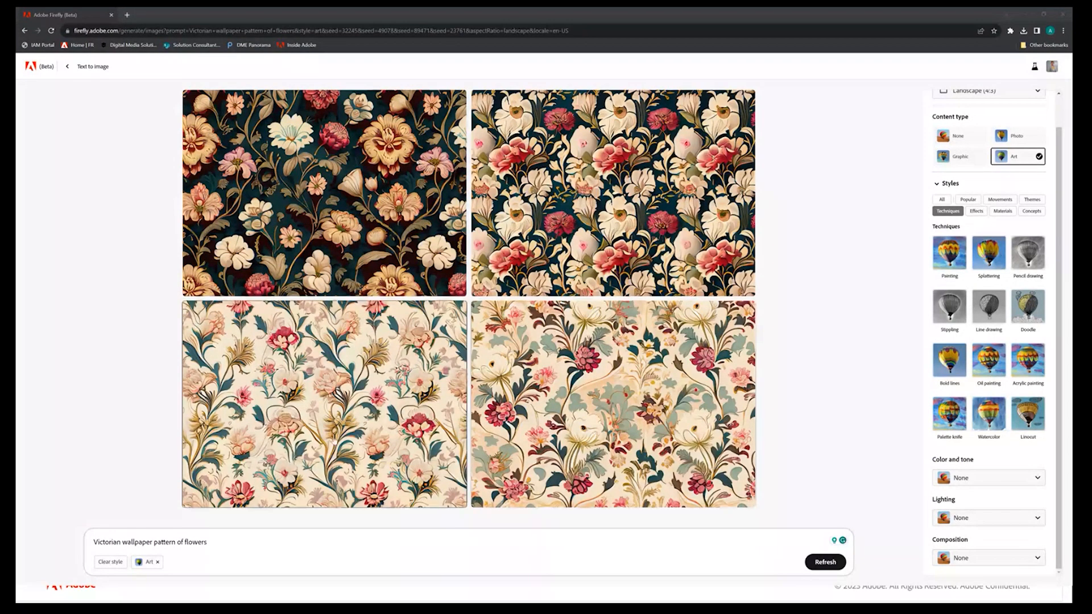
Generate images from the new prompt "indian male model holding lot of shopping bag and smiling"
triple_click(245, 545)
text(indian male model holding lot of shopping bag and smiling)
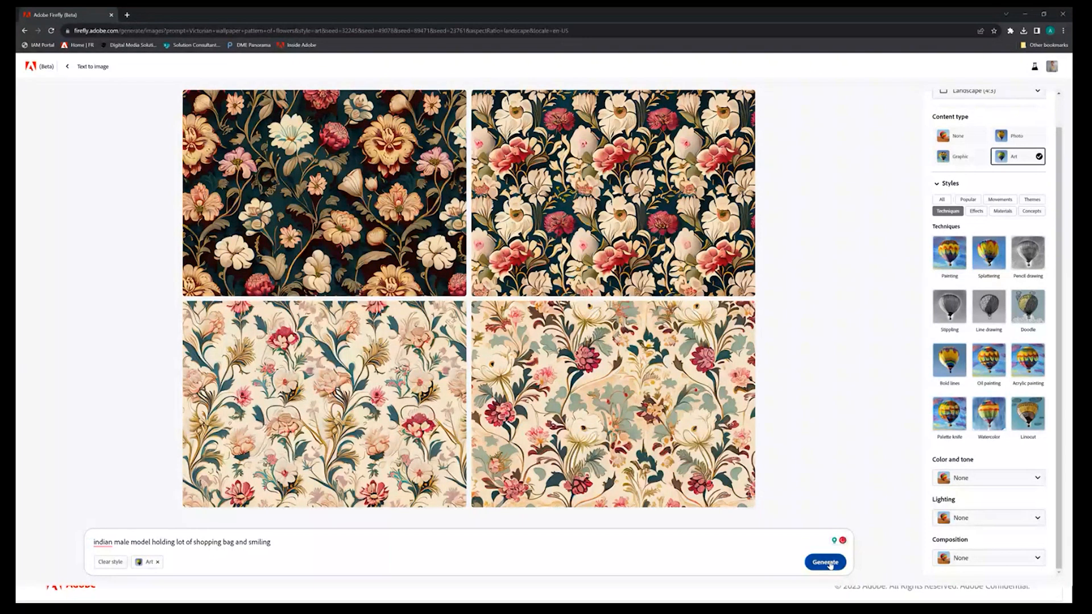
click(825, 562)
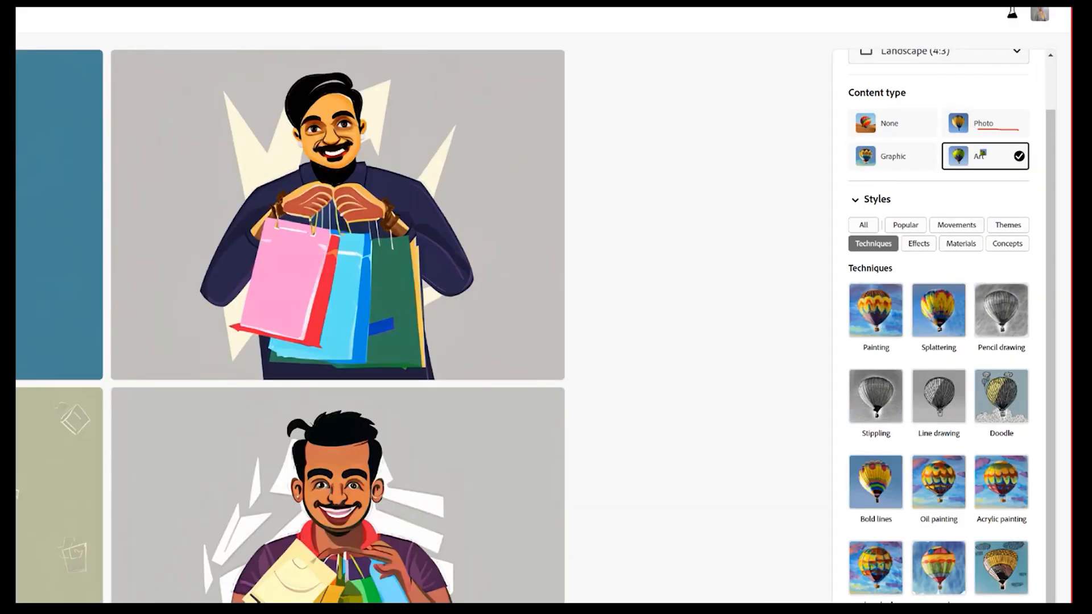
Regenerate the shopping-bag model images with the Photo content type
click(961, 115)
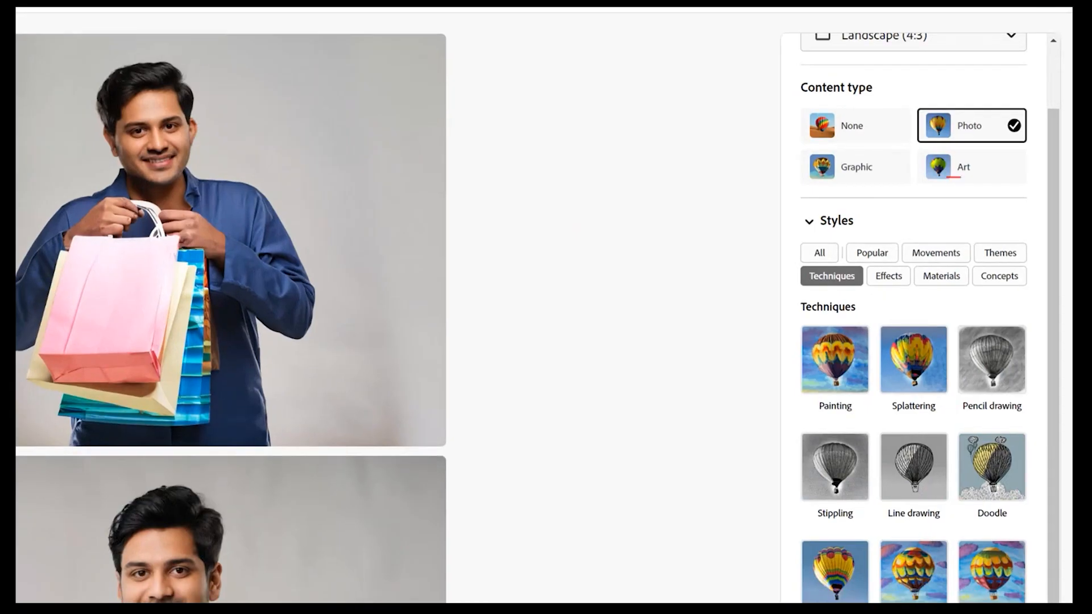
drag(961, 178, 995, 176)
drag(956, 137, 984, 133)
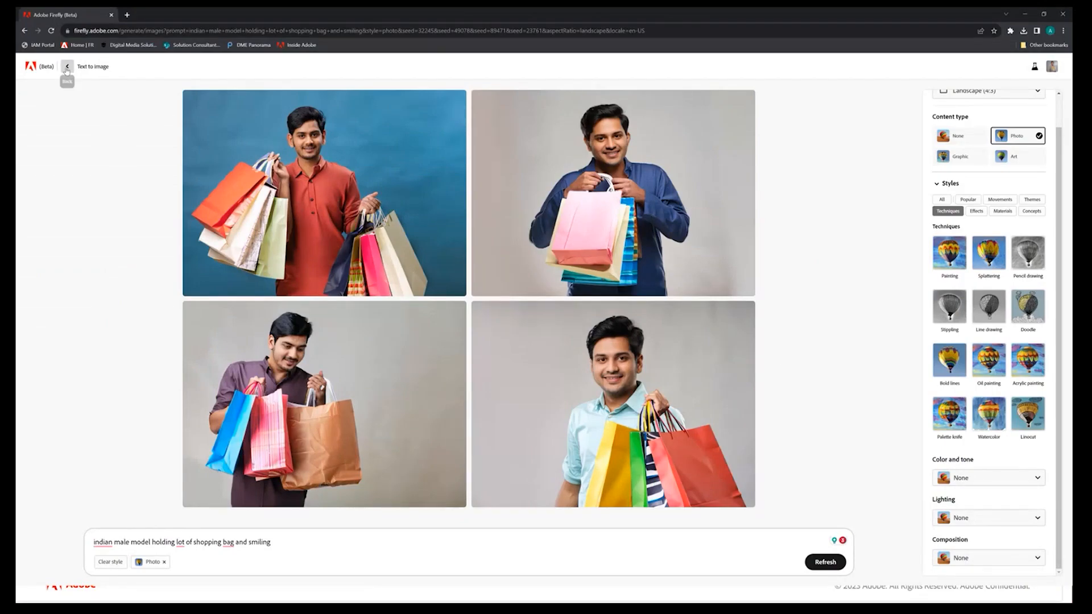
Leave Text to image and open the Text effects generator from the home page
click(67, 66)
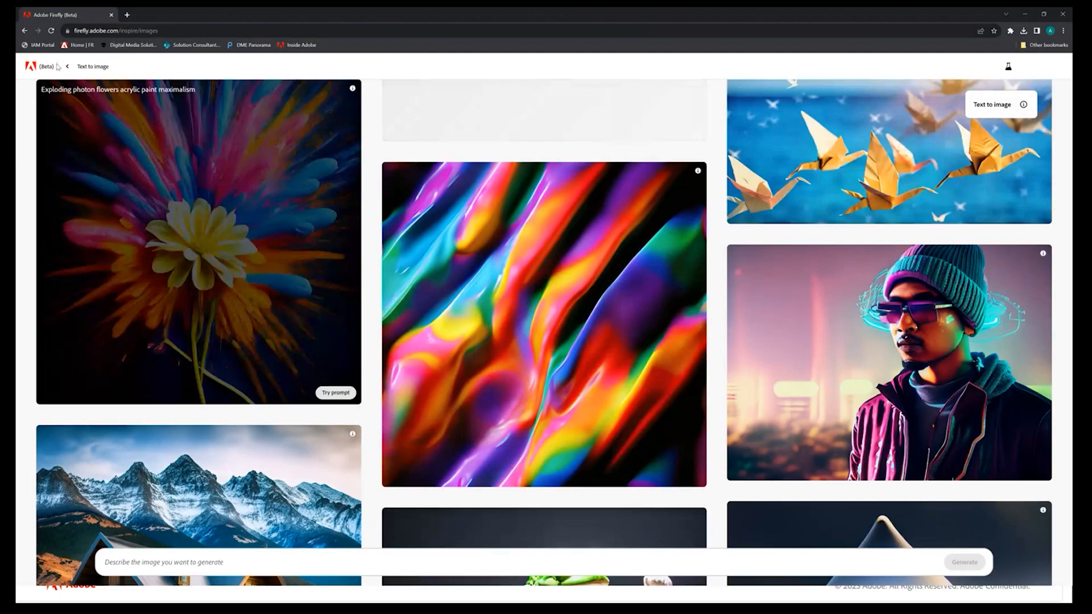
click(67, 66)
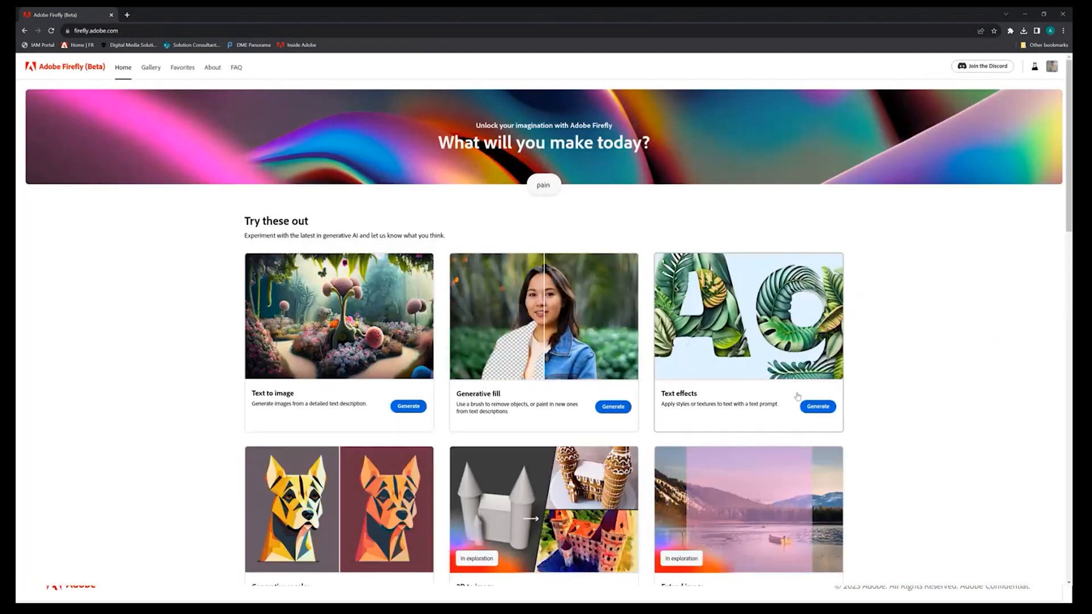
click(818, 406)
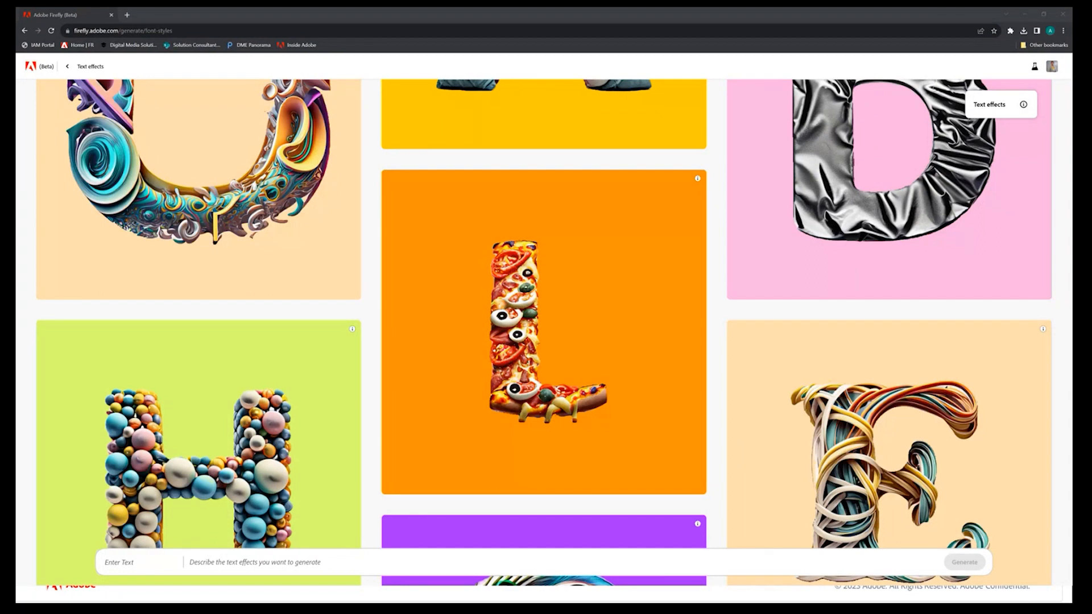
Generate a text effect for the word "DELHI" from the prompt "holographic dripping color"
text(DELHI)
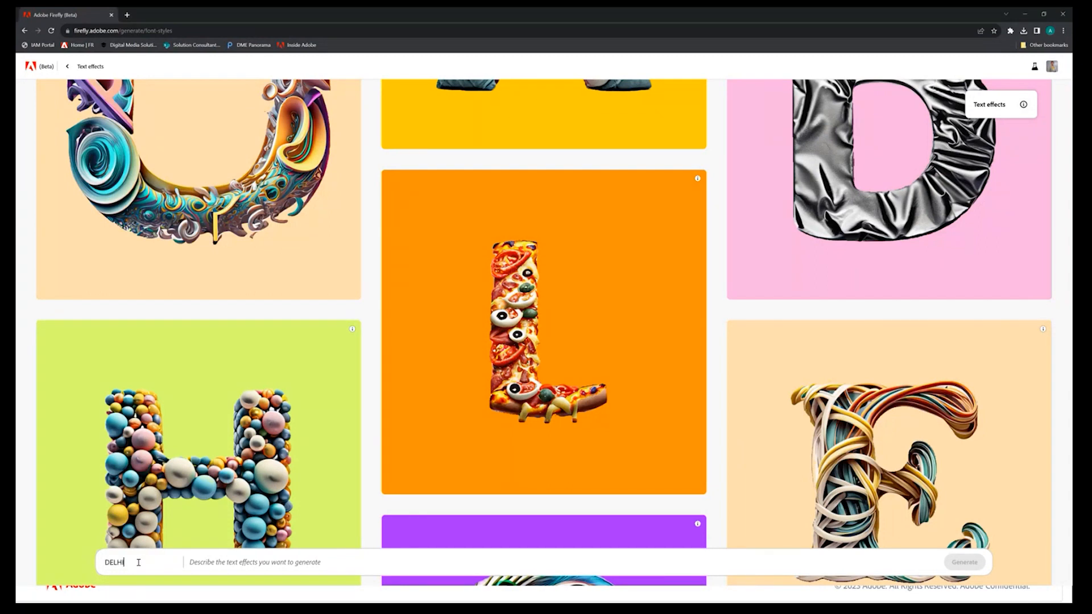
double_click(130, 563)
click(226, 560)
text(holographic dripping color)
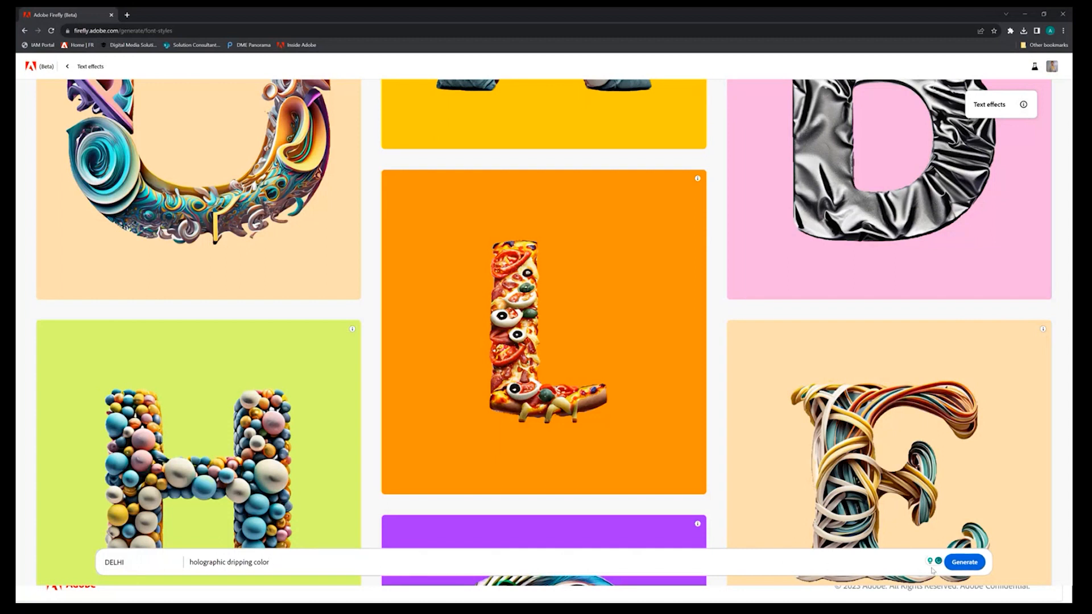
click(967, 563)
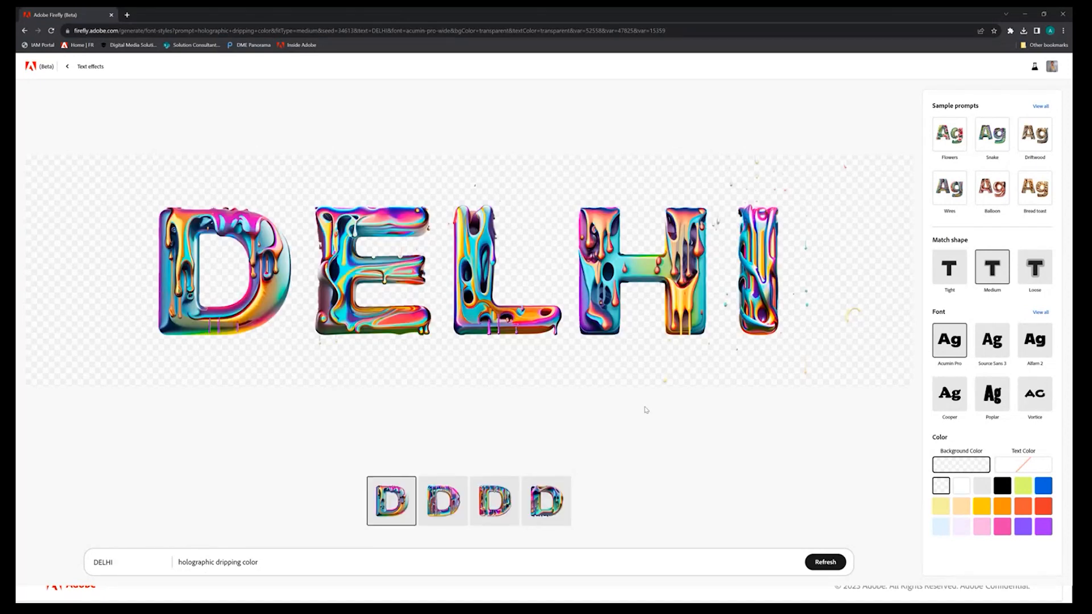
Try white, light grey, black and lime green backgrounds behind the DELHI lettering, then restore the transparent background
click(969, 487)
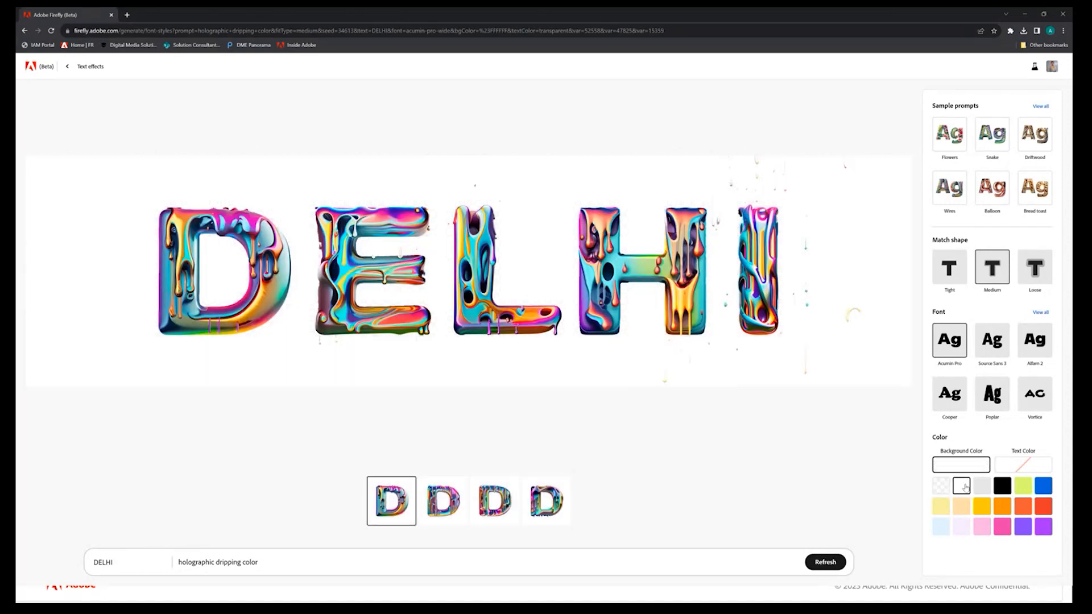
click(982, 487)
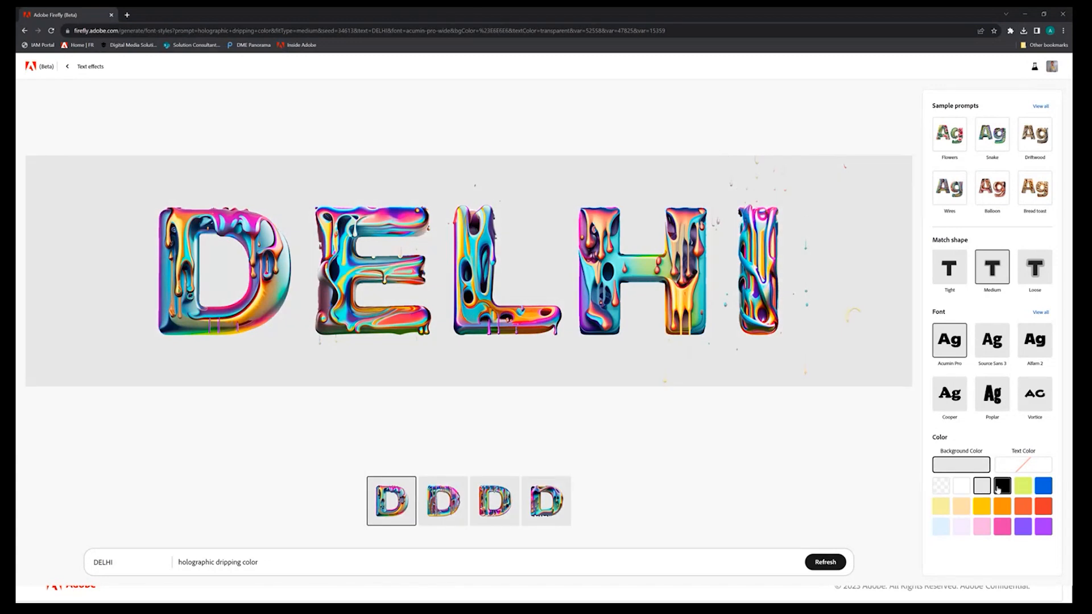
click(1002, 487)
click(1023, 488)
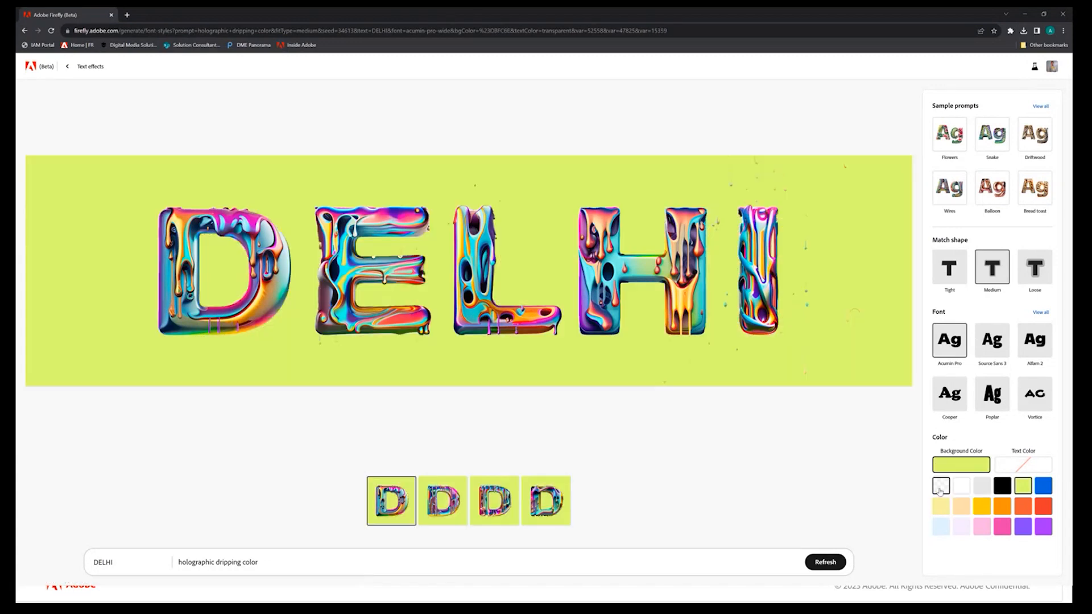
click(940, 487)
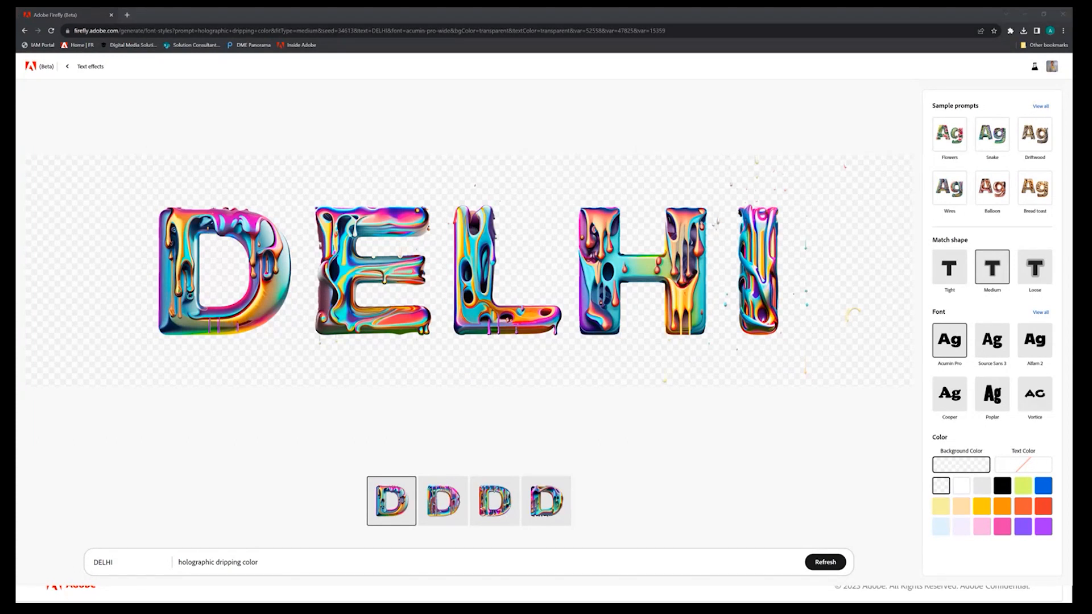
Replace the text effect prompt with "flower lei" and generate the DELHI lettering again
click(212, 561)
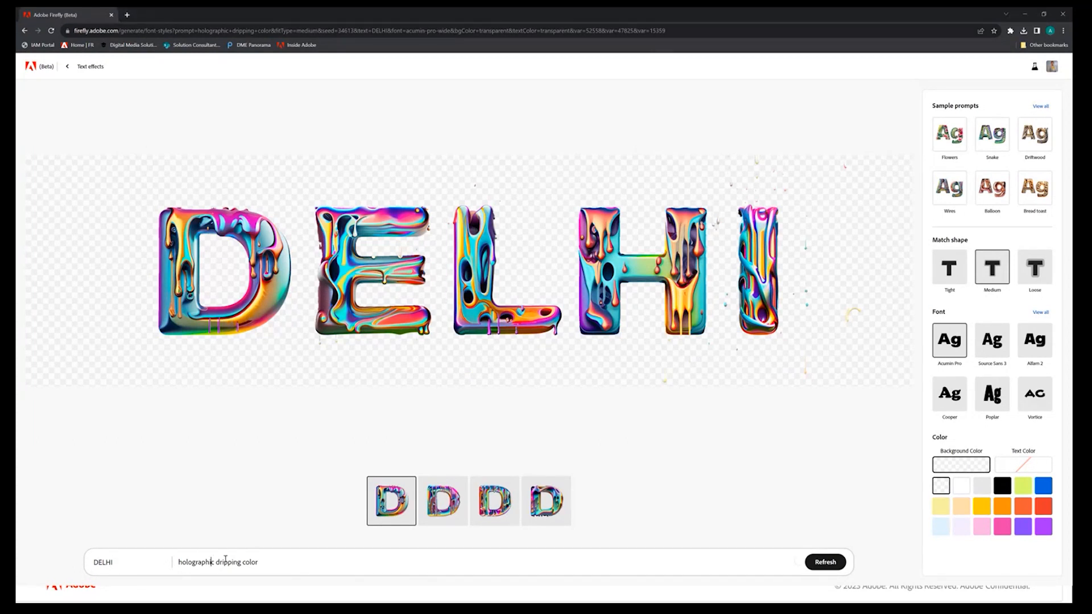
key(ctrl+a)
text(flower lei)
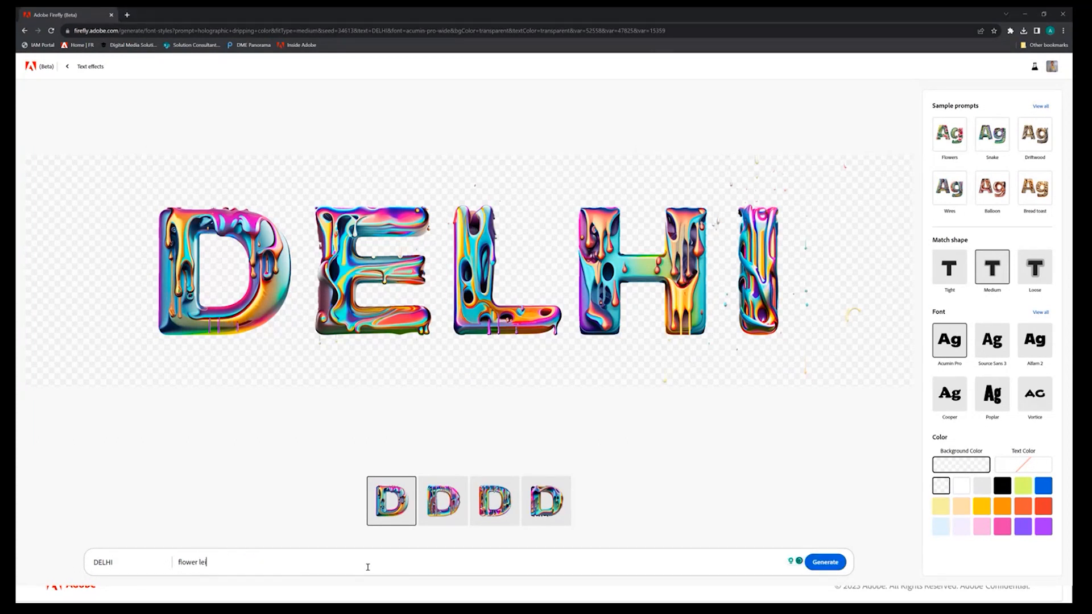
click(824, 566)
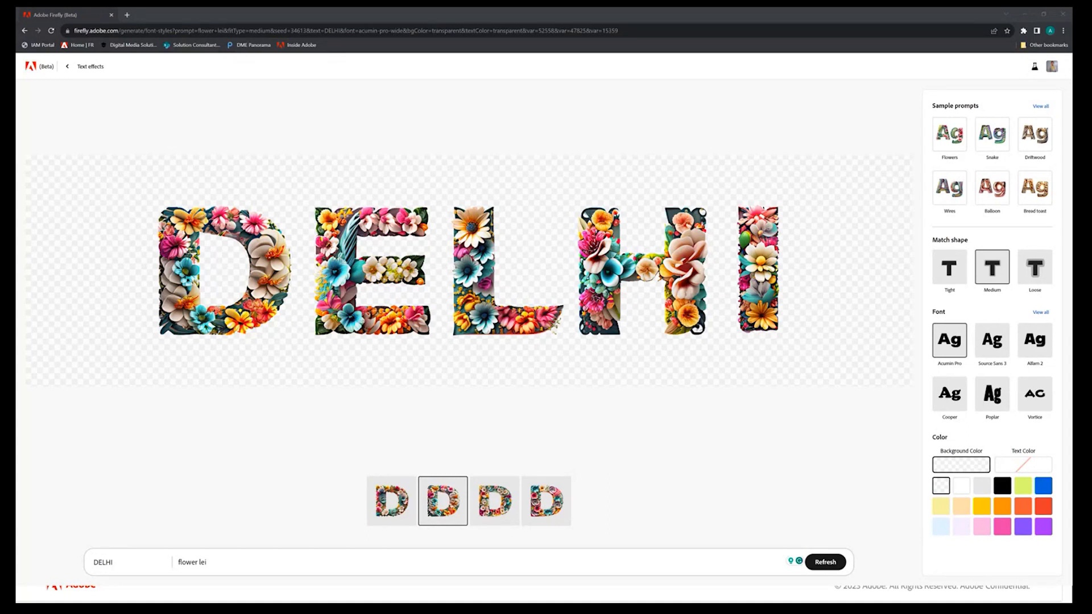
mouse_move(449, 282)
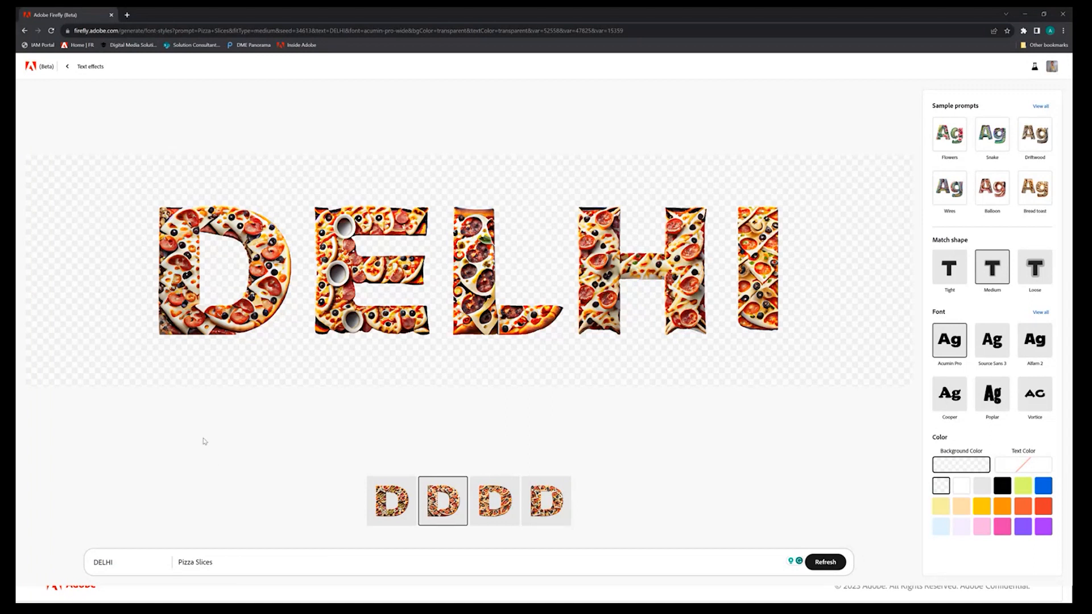
Open Generative fill, upload the photo of the smiling man in front of bookshelves, and remove its background
click(68, 67)
click(68, 67)
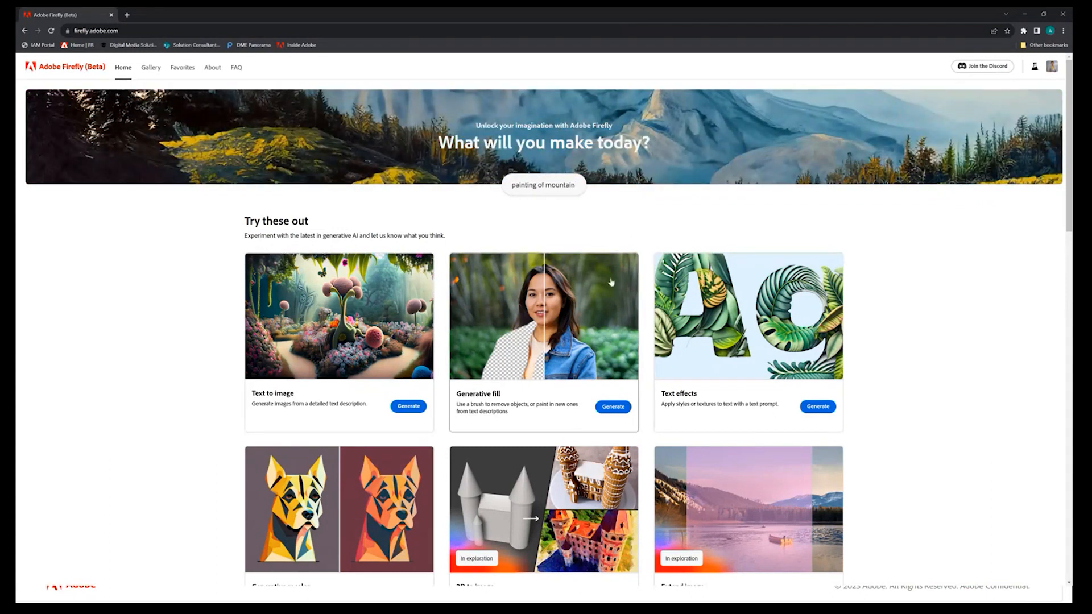
click(602, 411)
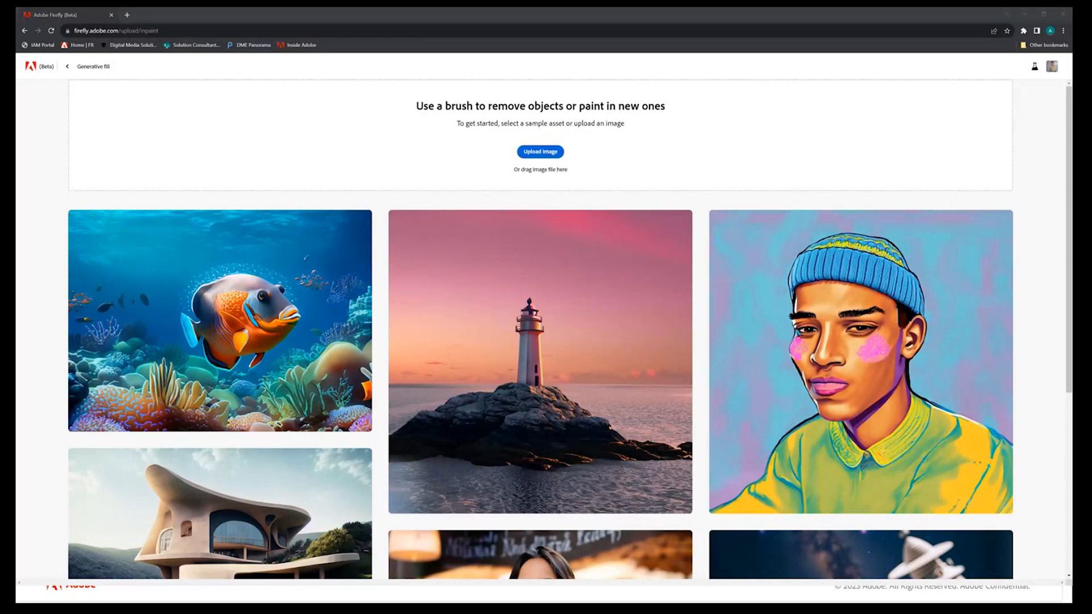
drag(560, 134, 537, 153)
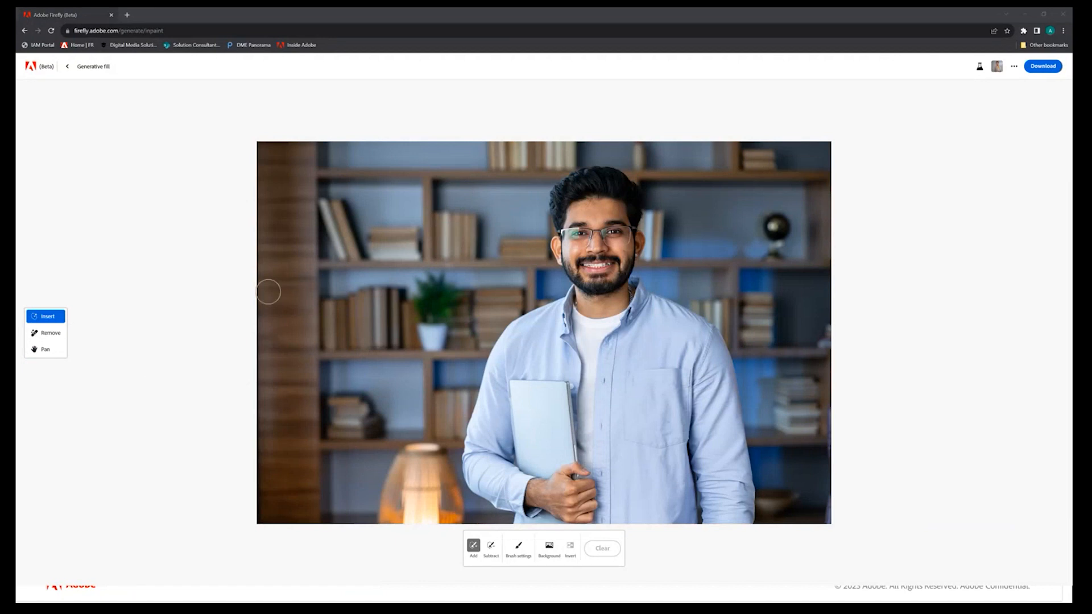
click(548, 549)
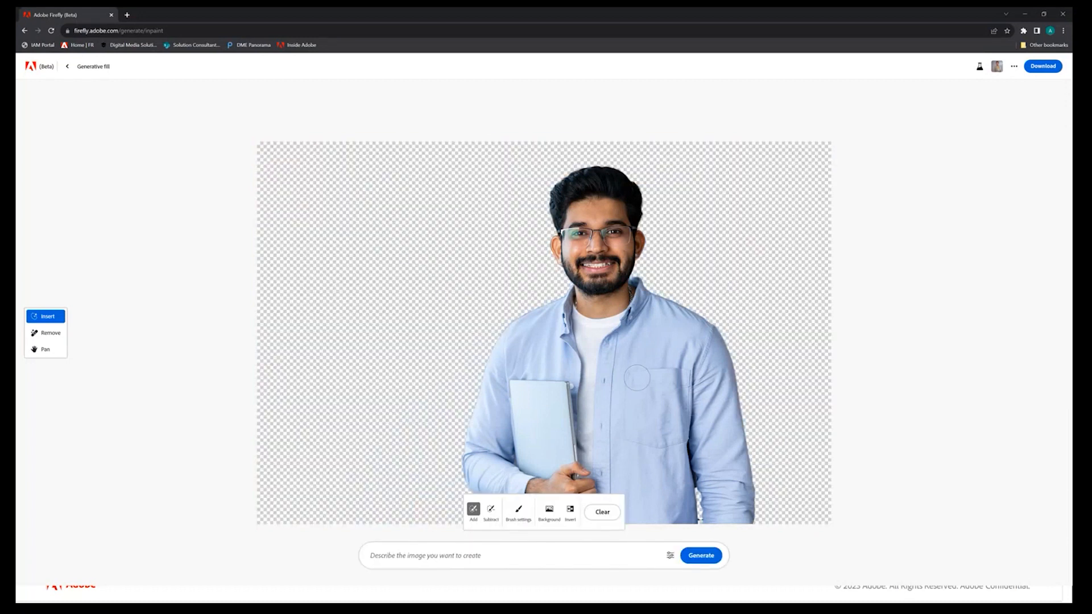
Generate a new background for the man from the prompt "office background with chairs and table"
click(391, 555)
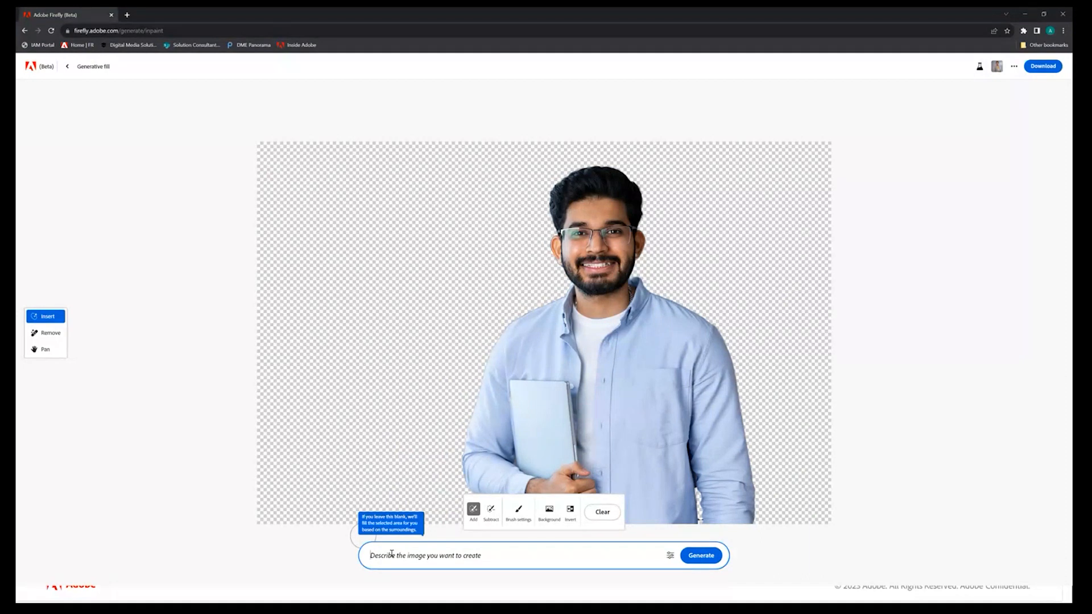
text(office background with chairs and table)
click(700, 555)
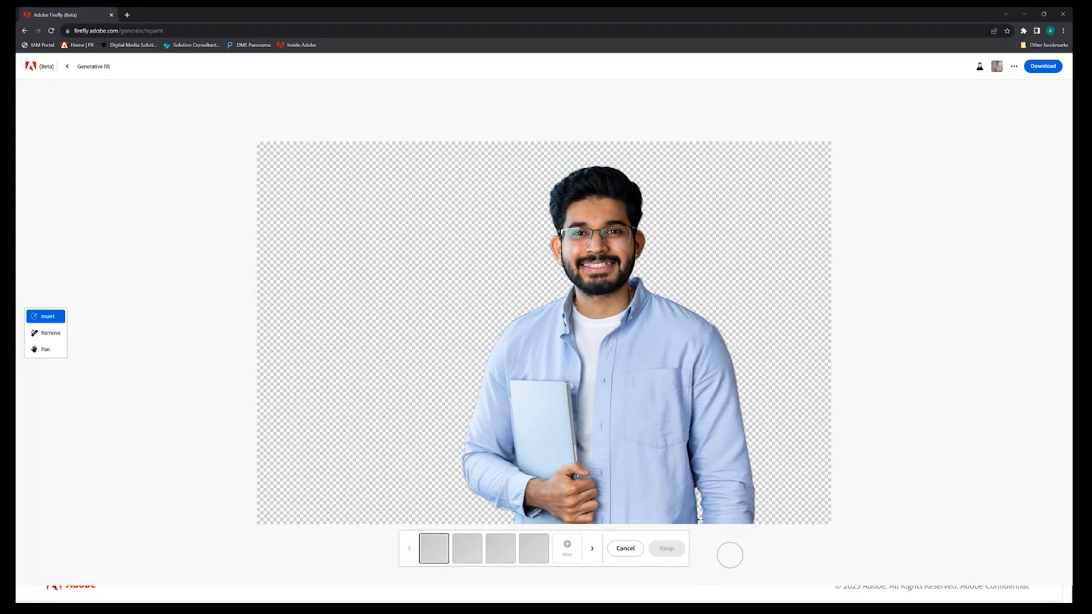
Preview the second, third and fourth office background variations and discard the generated results
click(469, 551)
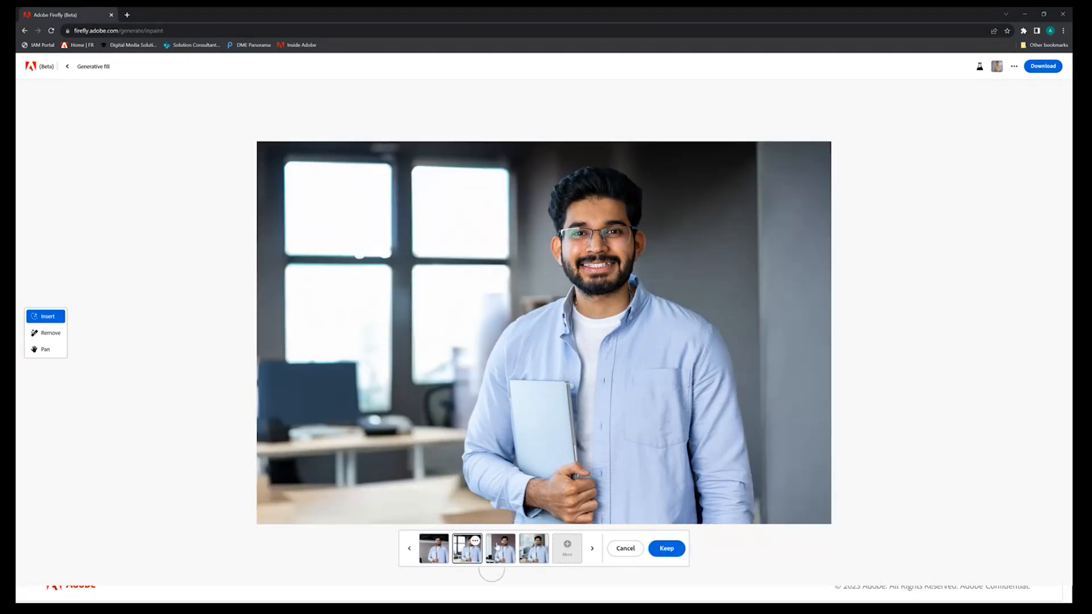
click(496, 554)
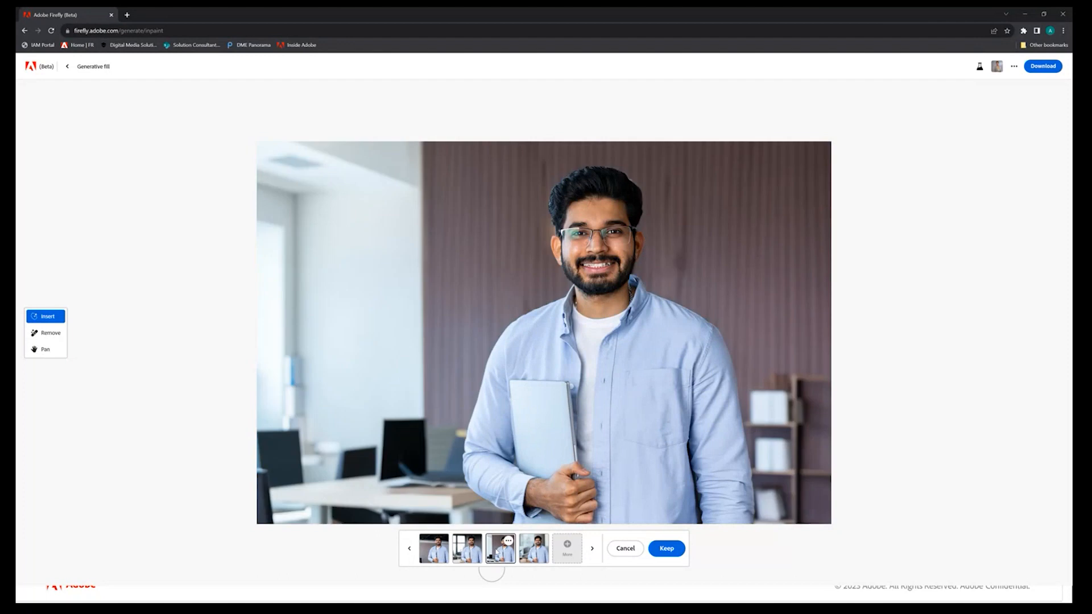
click(532, 556)
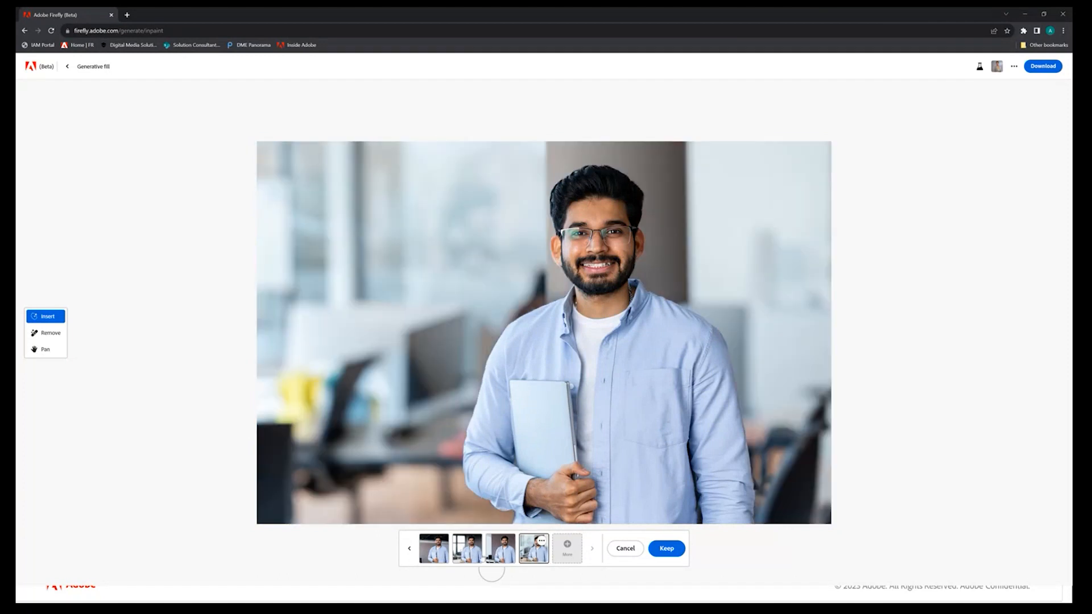
click(625, 549)
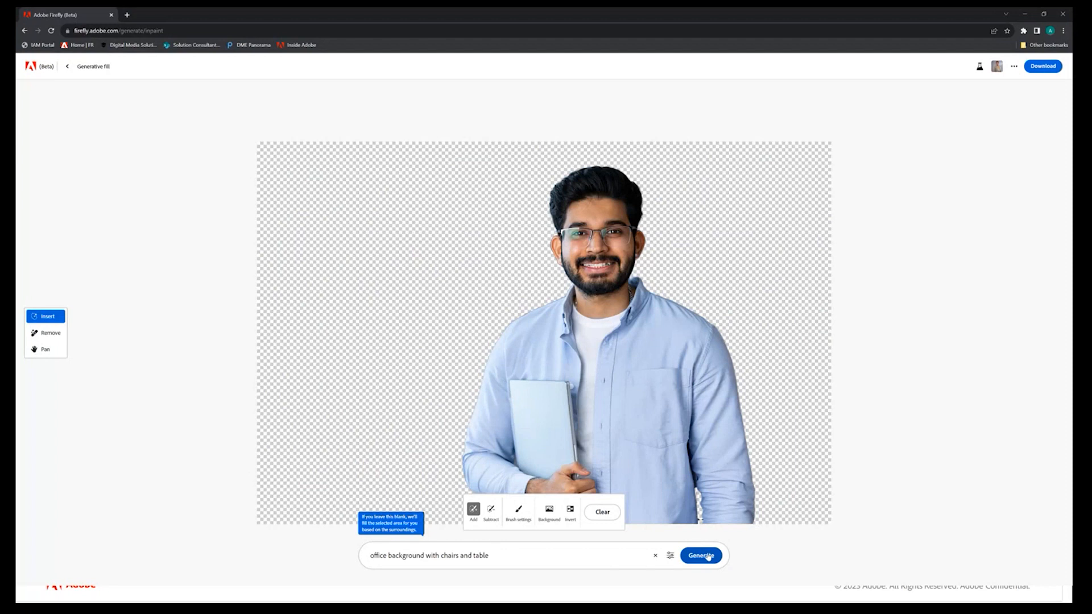
Replace the fill prompt with "shopping mall in blur background" and generate the new backdrop
triple_click(464, 557)
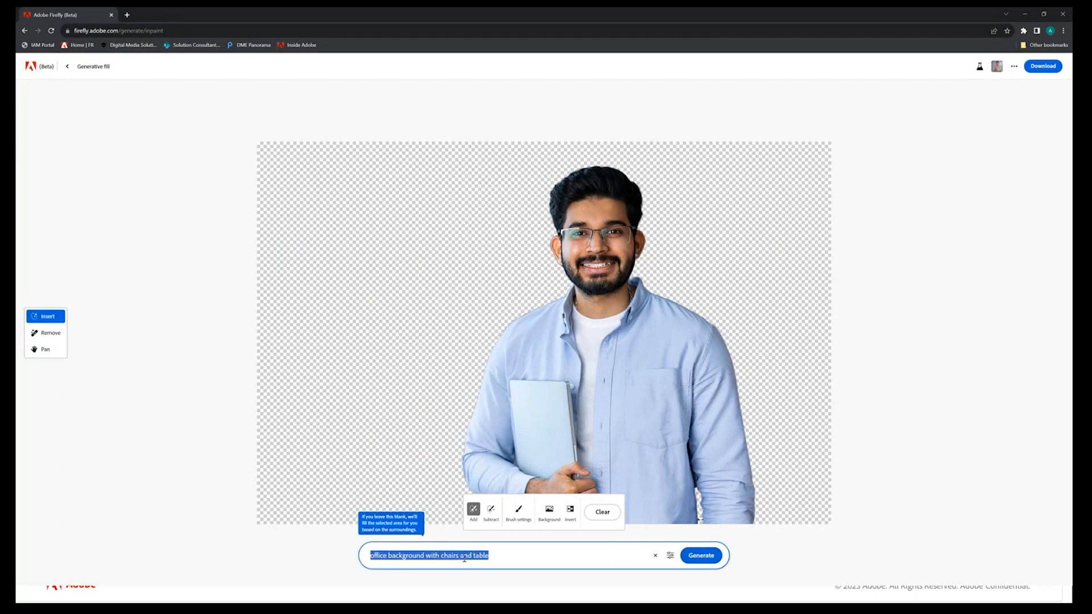
text(shopping mall)
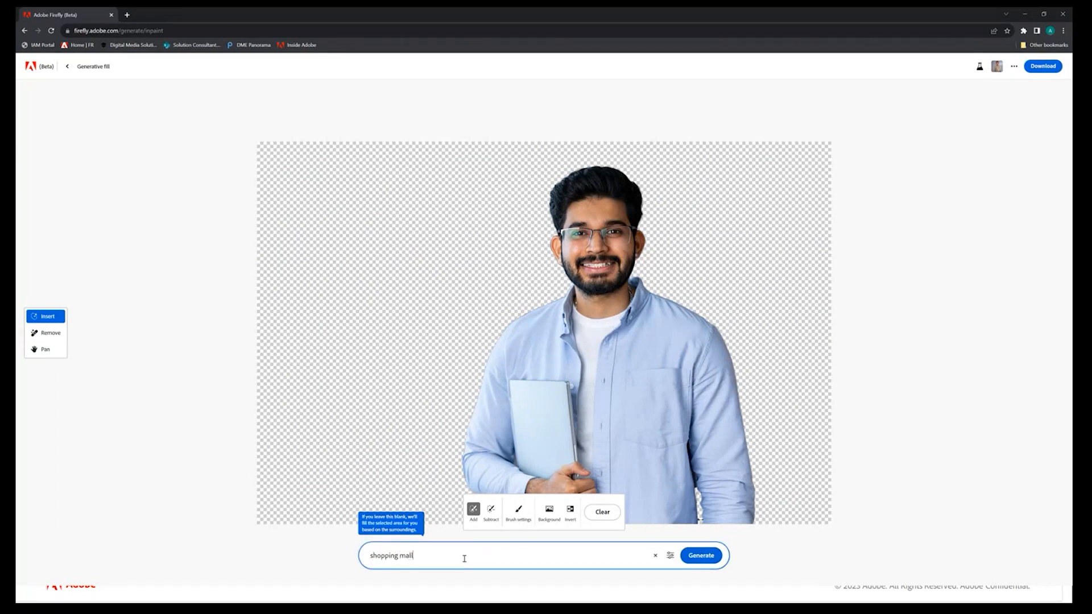
text( in blur backgrou)
key(BackSpace)
key(BackSpace)
key(BackSpace)
key(BackSpace)
text(ground)
click(701, 556)
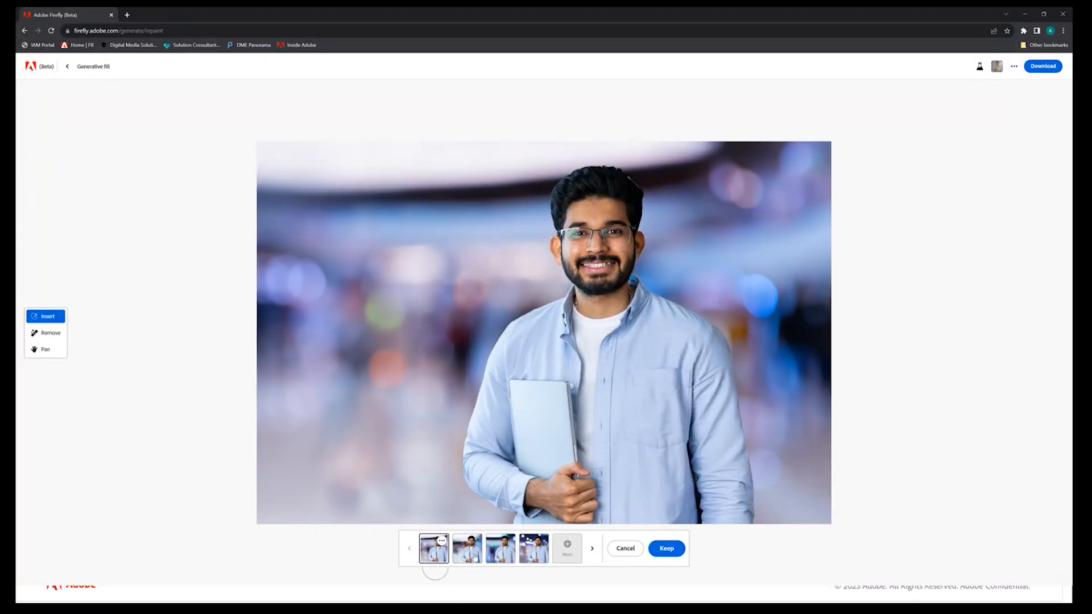
Compare the four shopping mall background variations and return to the Generative fill start page
click(468, 551)
click(504, 556)
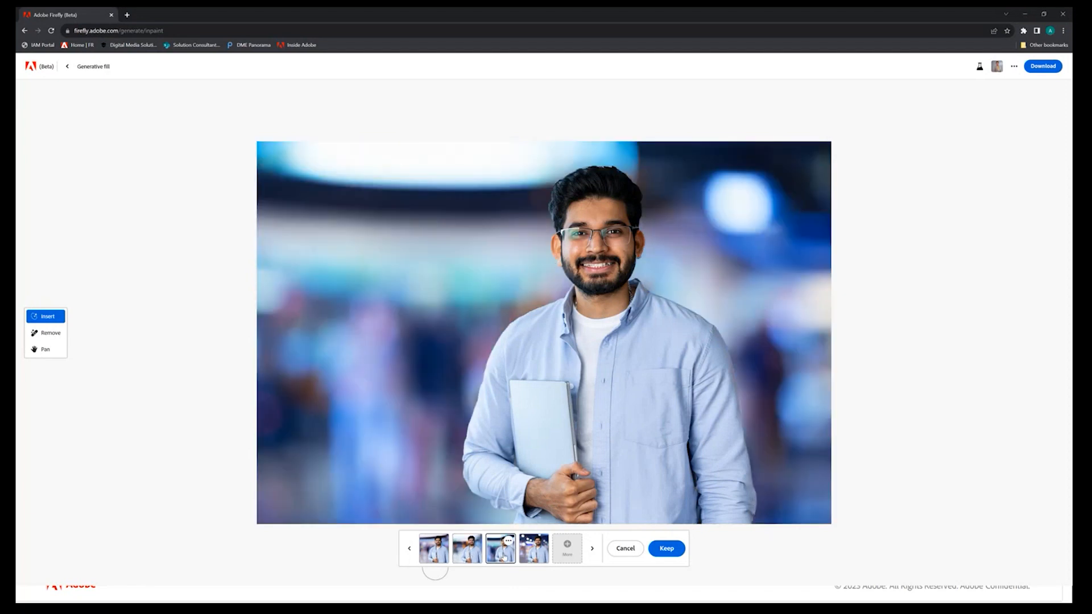
click(530, 557)
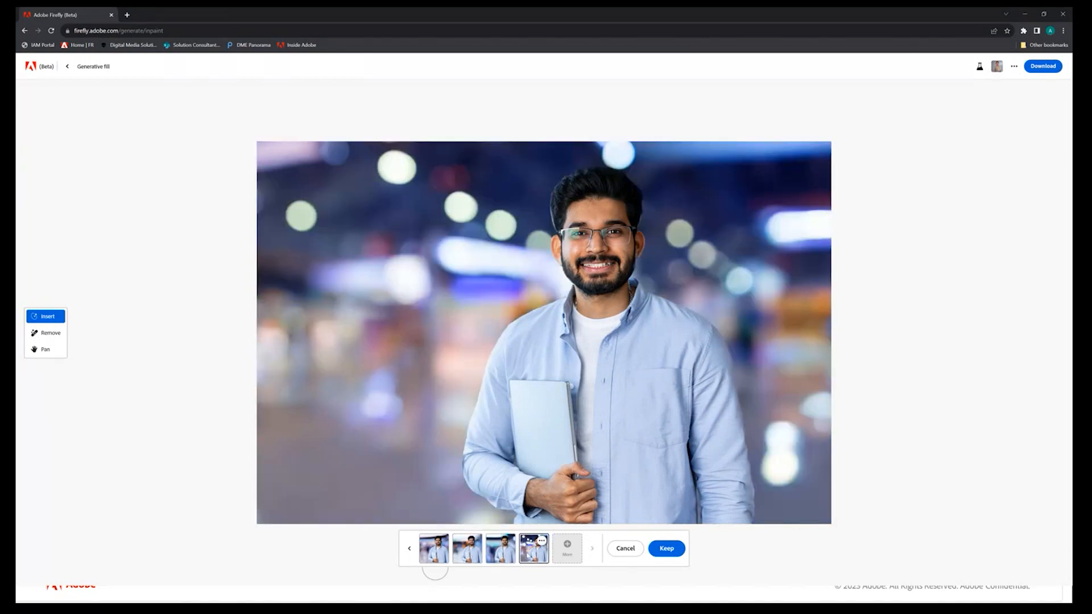
click(441, 562)
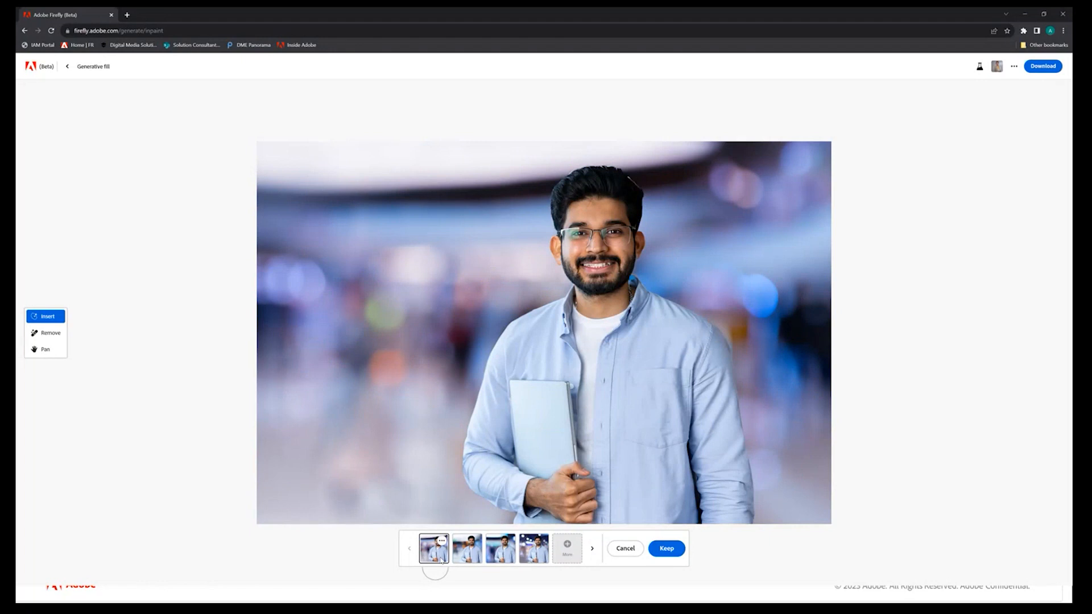
click(471, 555)
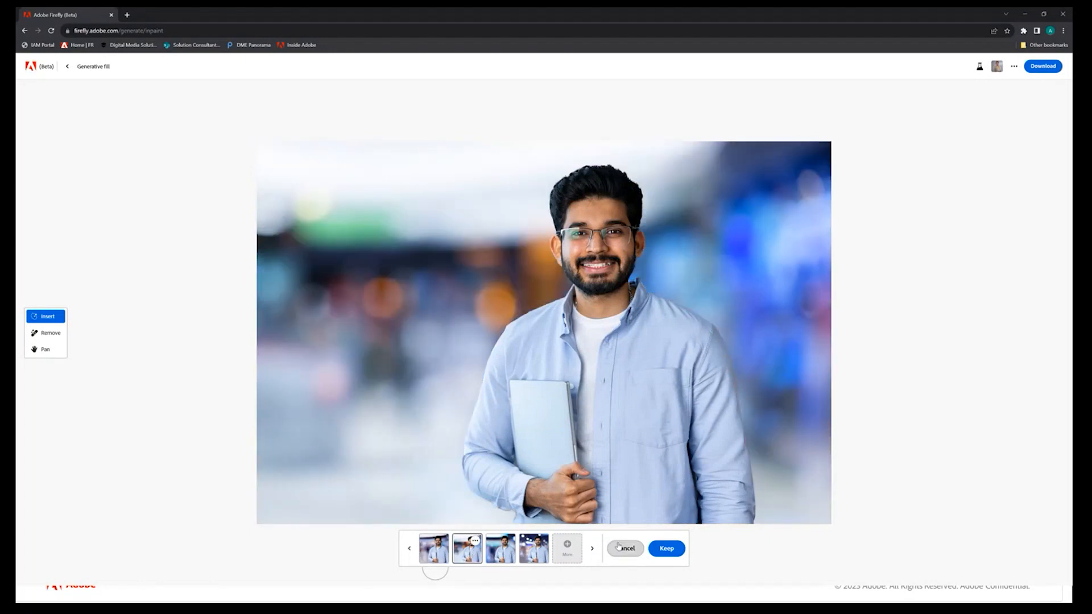
click(67, 66)
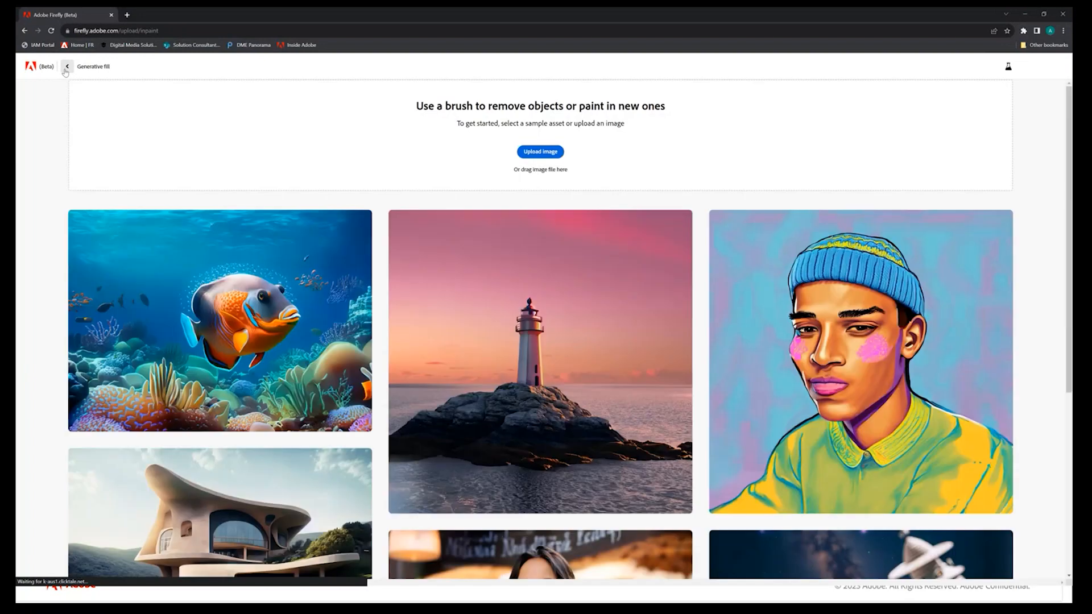
Return to the Firefly home page and switch to the Vacation_Ad.psd document in Photoshop
click(67, 66)
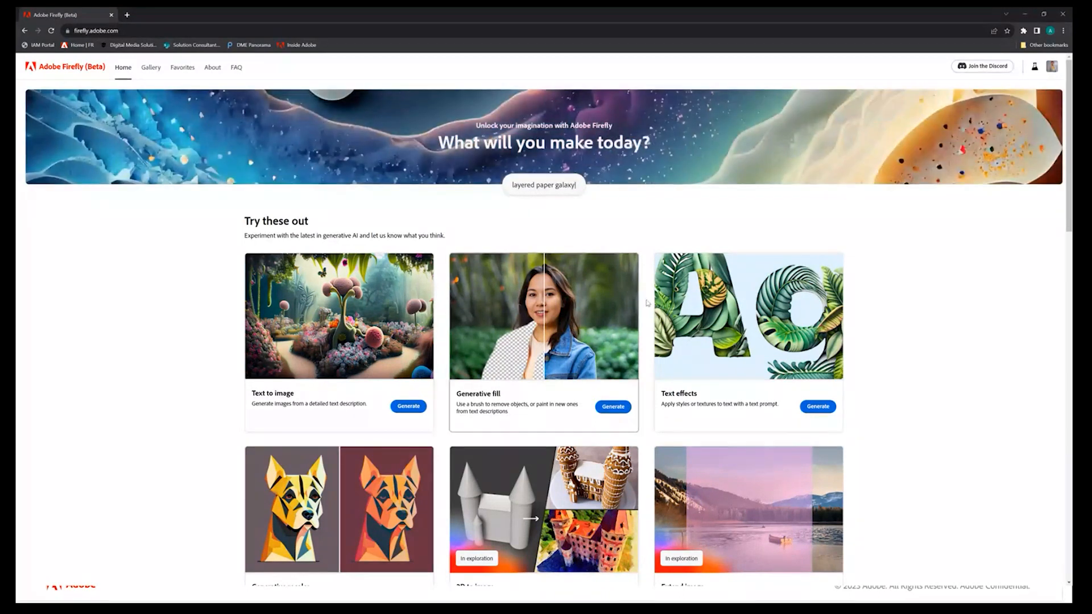
scroll(592, 347, down, 1)
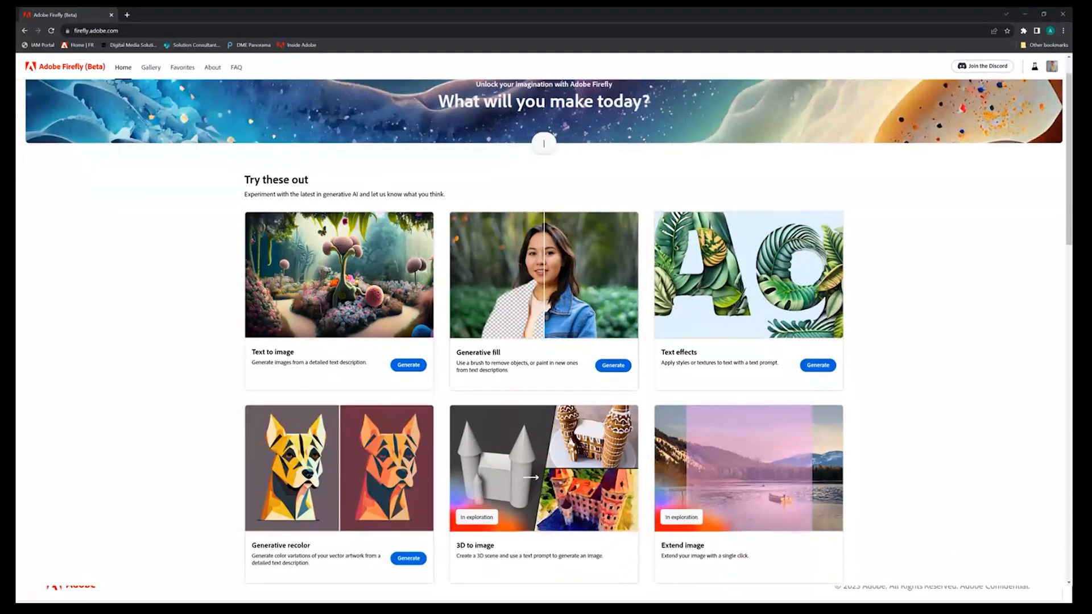
click(222, 594)
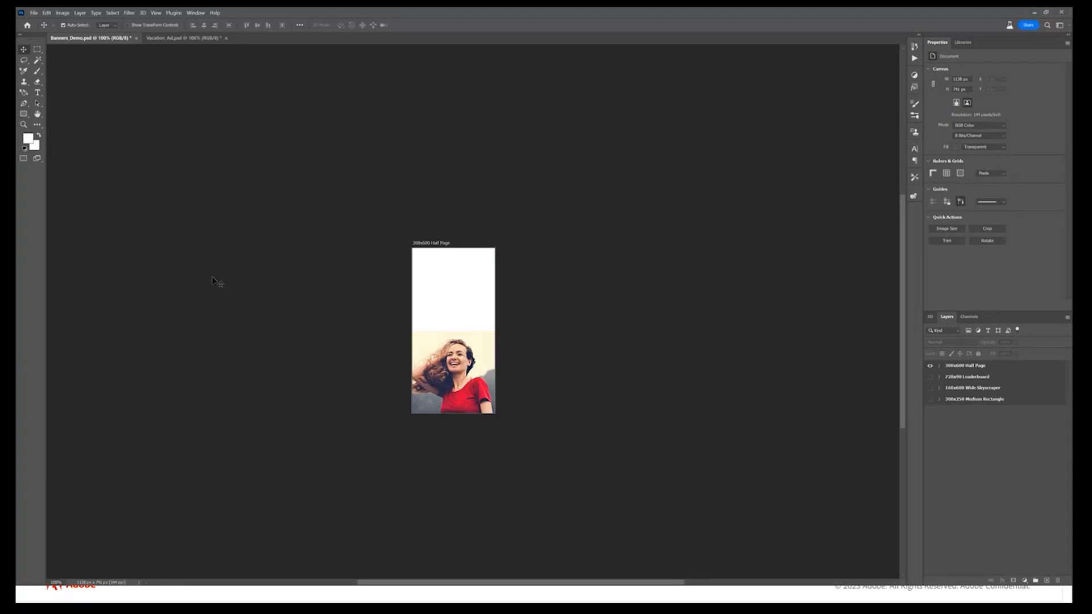
click(190, 38)
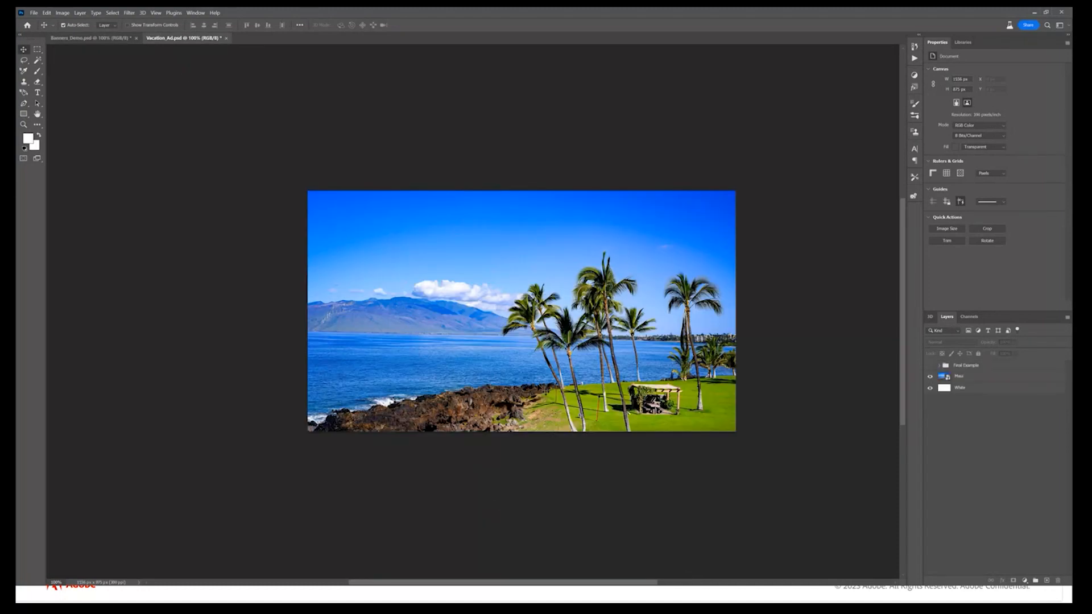
Extend the canvas left of the Maui photo by about 80 percent of its width and fill it with an unprompted Generative Expand
key(ctrl+minus)
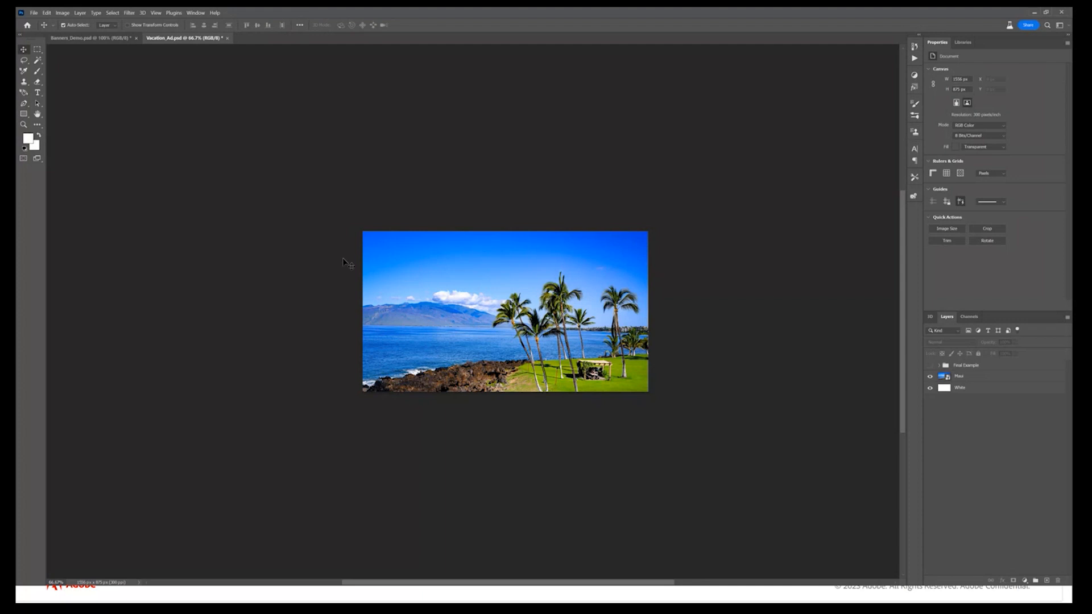
click(471, 303)
key(c)
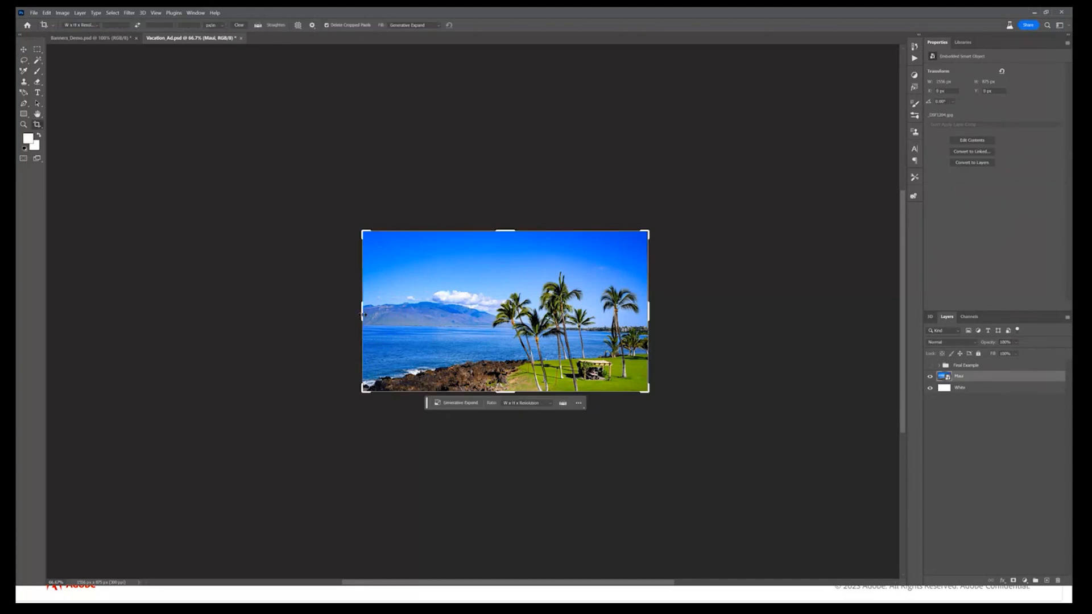
drag(363, 314, 245, 312)
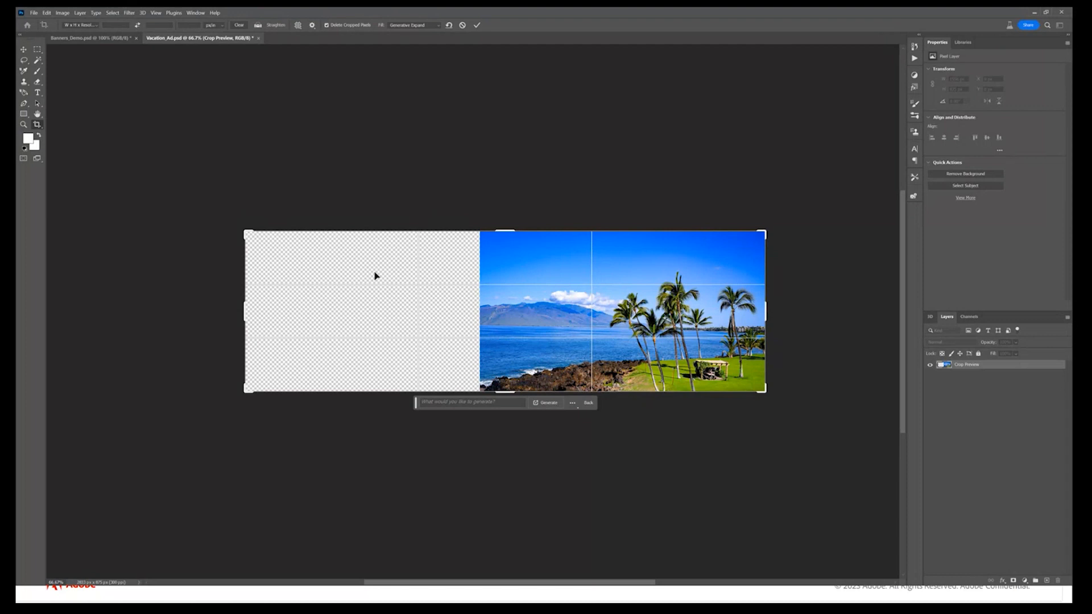
key(Return)
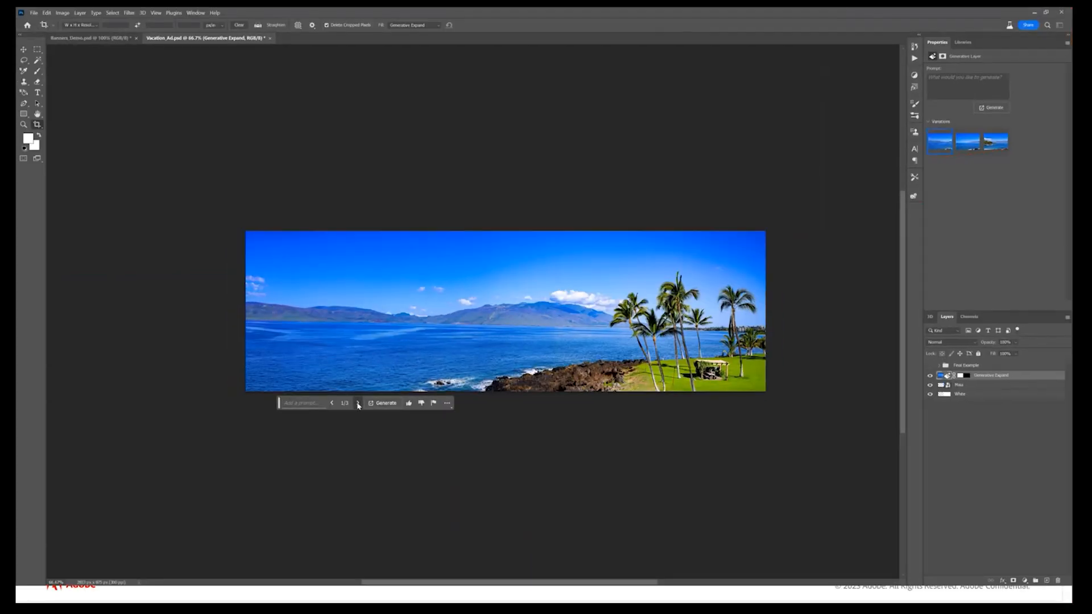
Compare the three Generative Expand variations and keep the second one
click(357, 404)
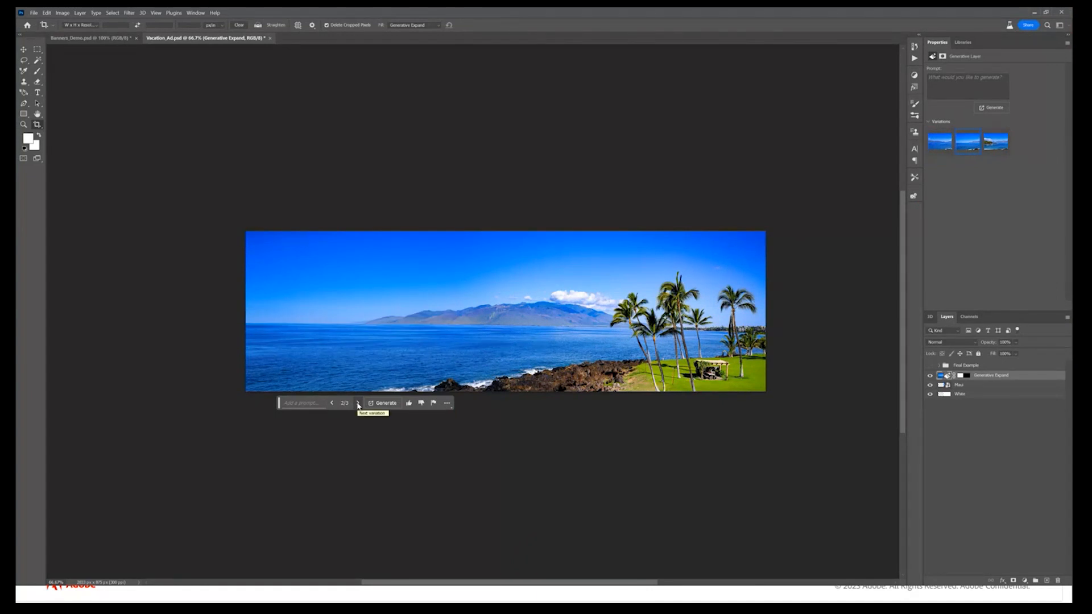
click(358, 404)
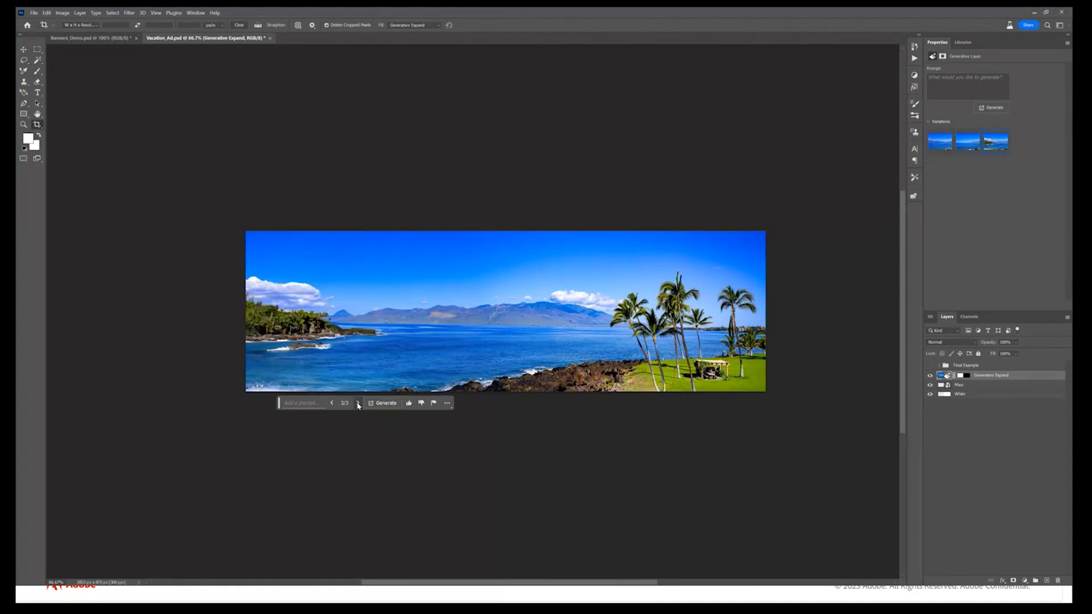
click(333, 403)
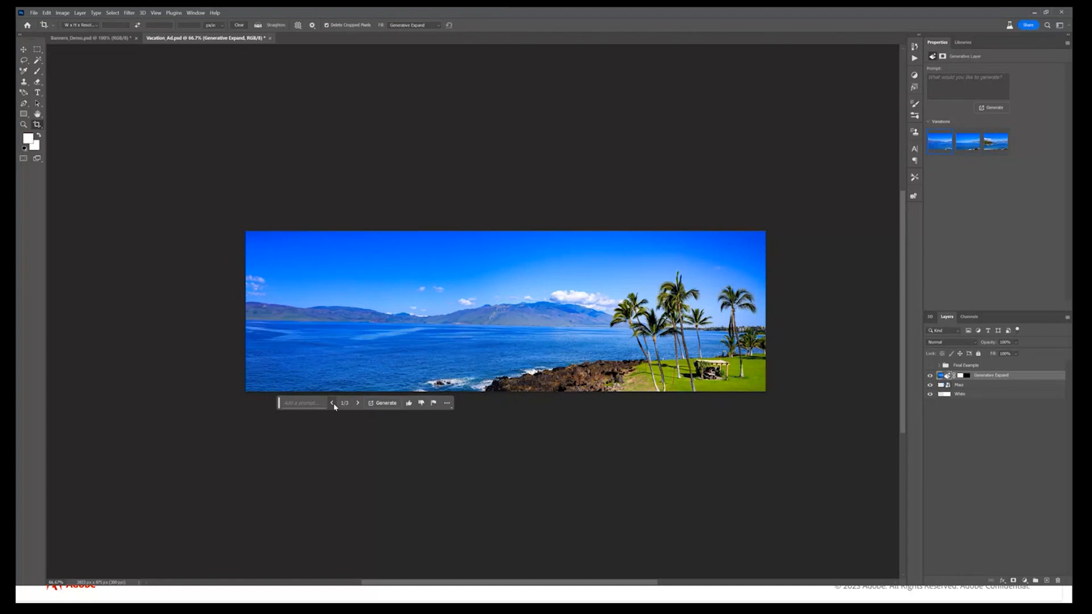
click(358, 405)
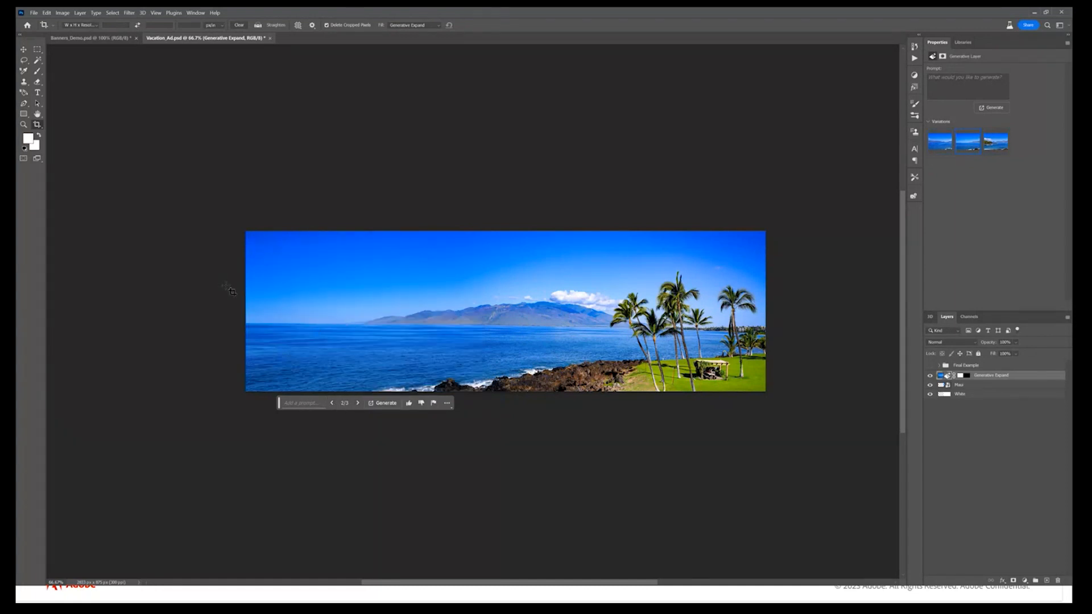
Select a rectangle of open sea in front of the mountain and generate a "Cruise ship" there with Generative Fill
key(m)
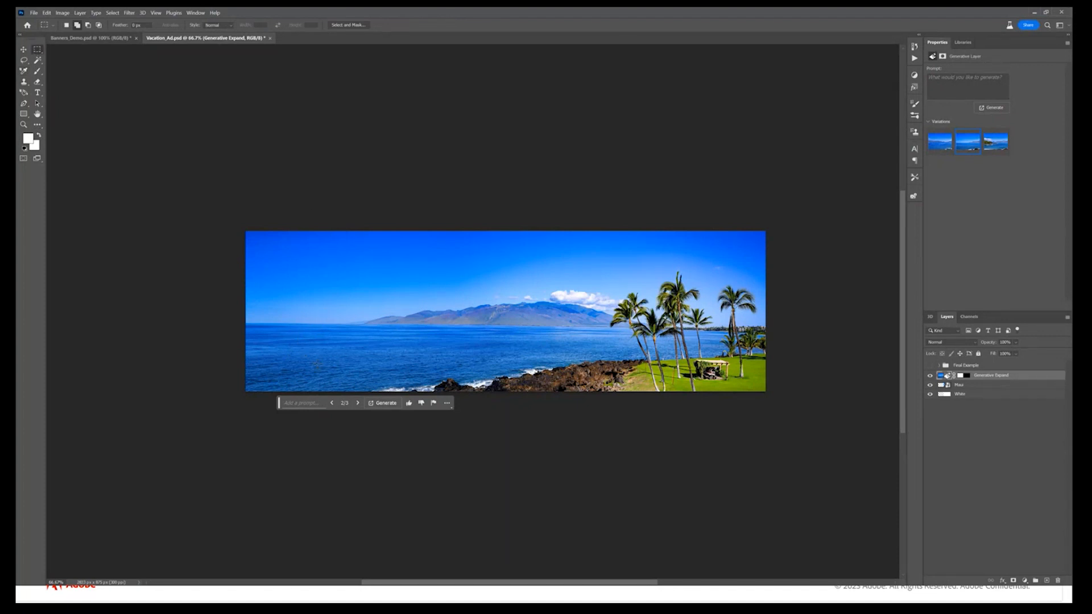
drag(317, 366, 478, 320)
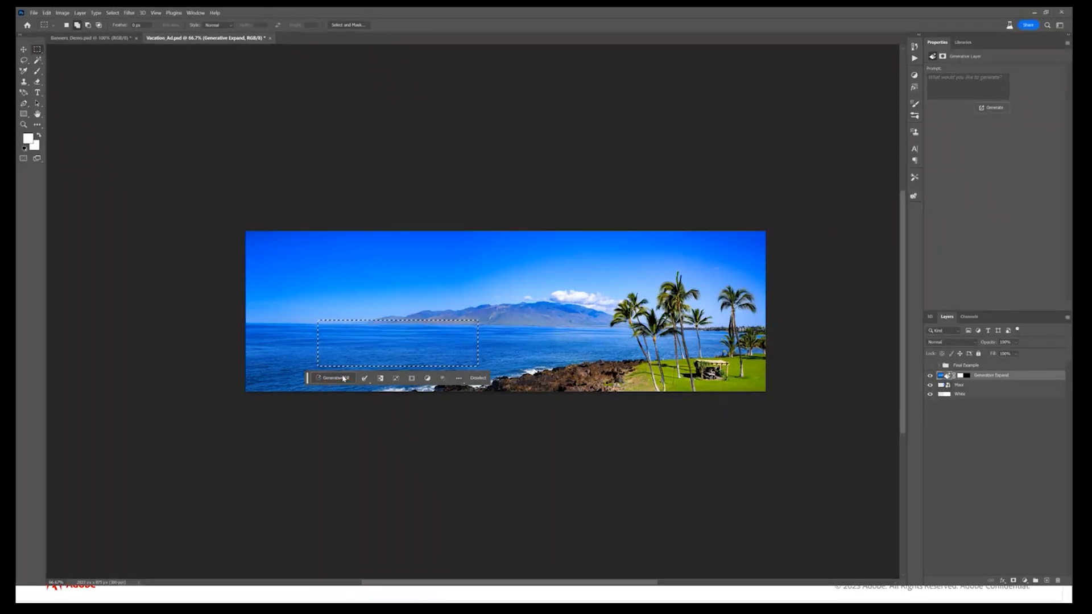
click(353, 378)
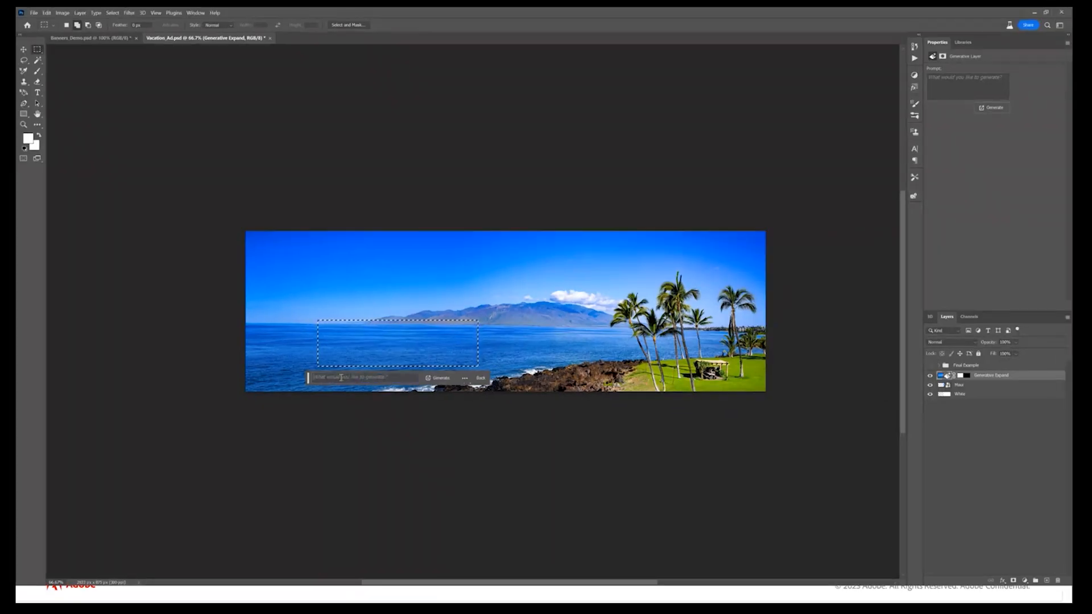
text(Cruise ship)
click(438, 377)
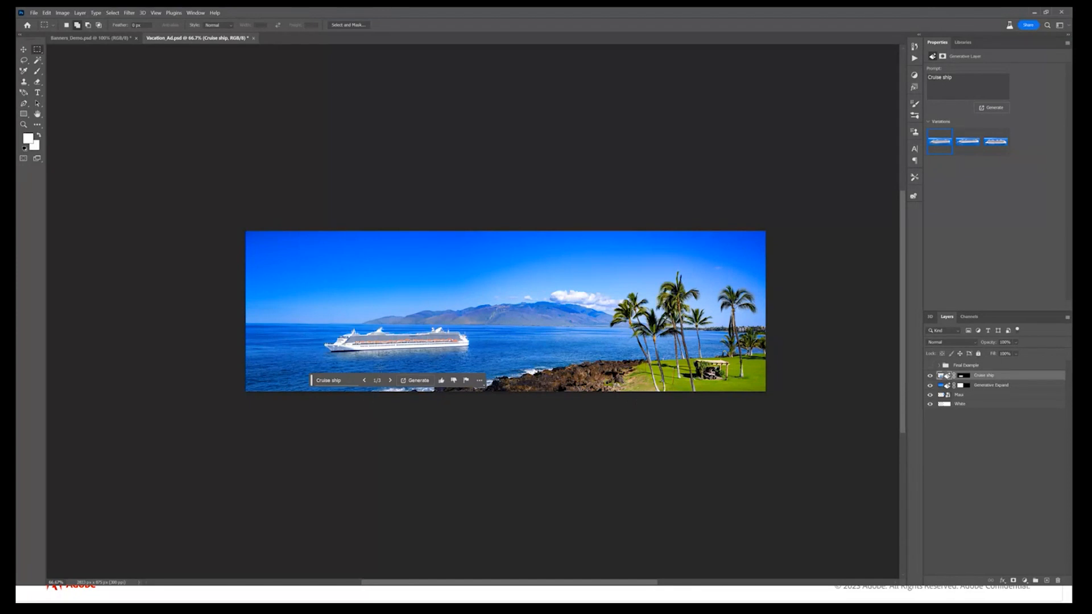
Compare the generated cruise ship variations and return to the first one
click(391, 381)
click(391, 381)
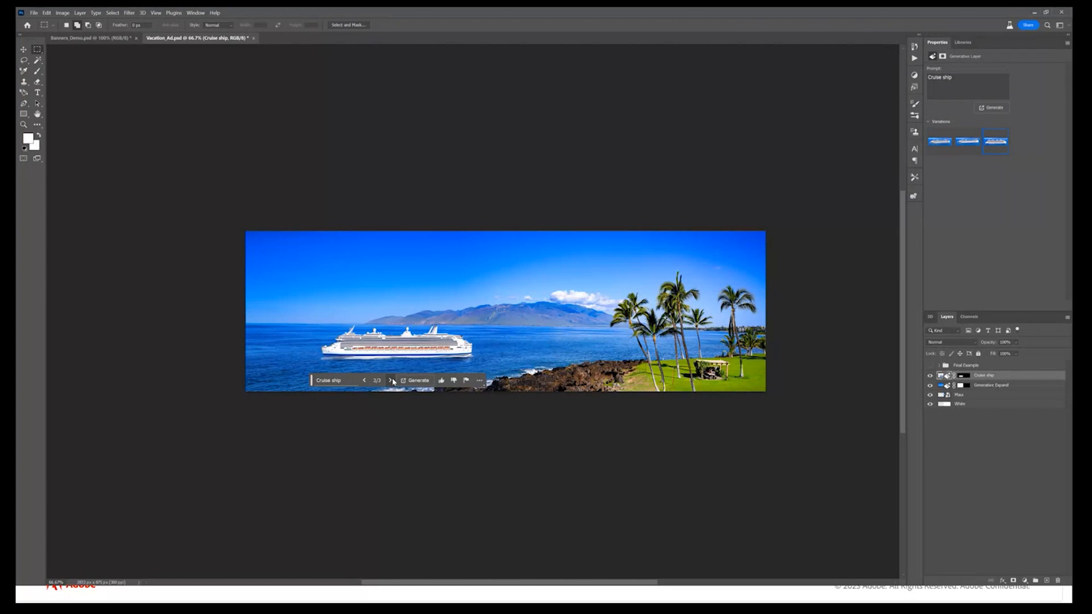
click(365, 381)
click(364, 381)
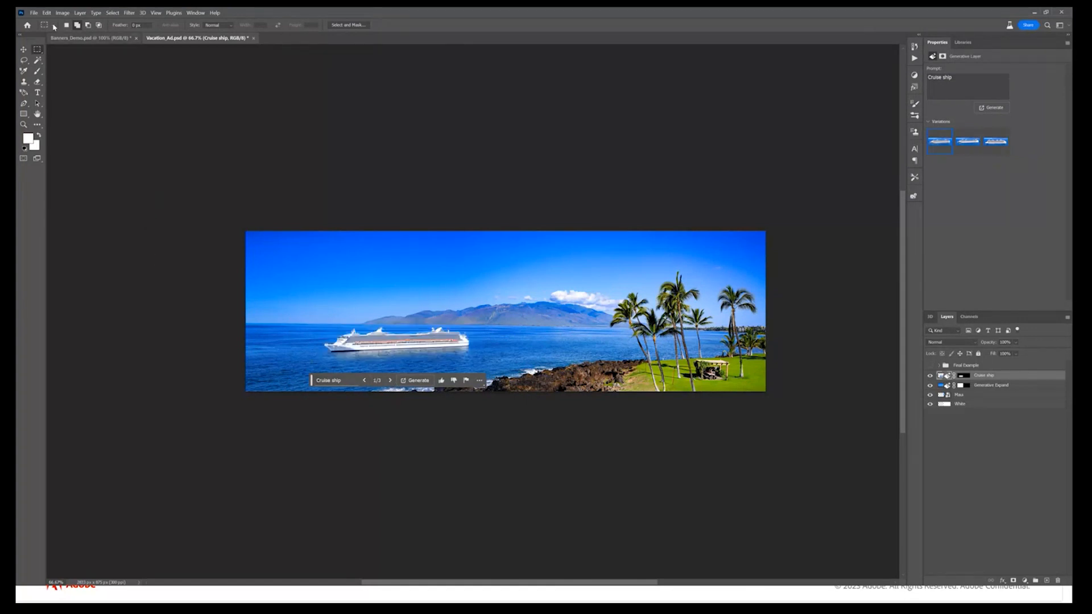
Place the library's WKNDfly logo, scaled down, in the image's upper-right corner and the "Book the vacation of your dreams." slogan at its lower left
key(v)
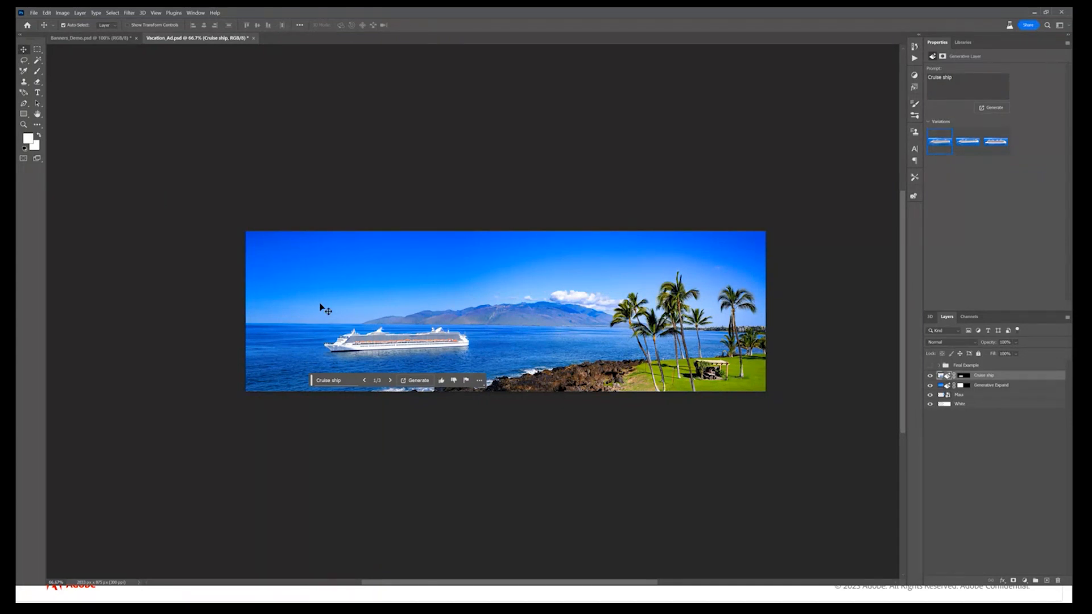
click(963, 42)
drag(993, 120, 654, 251)
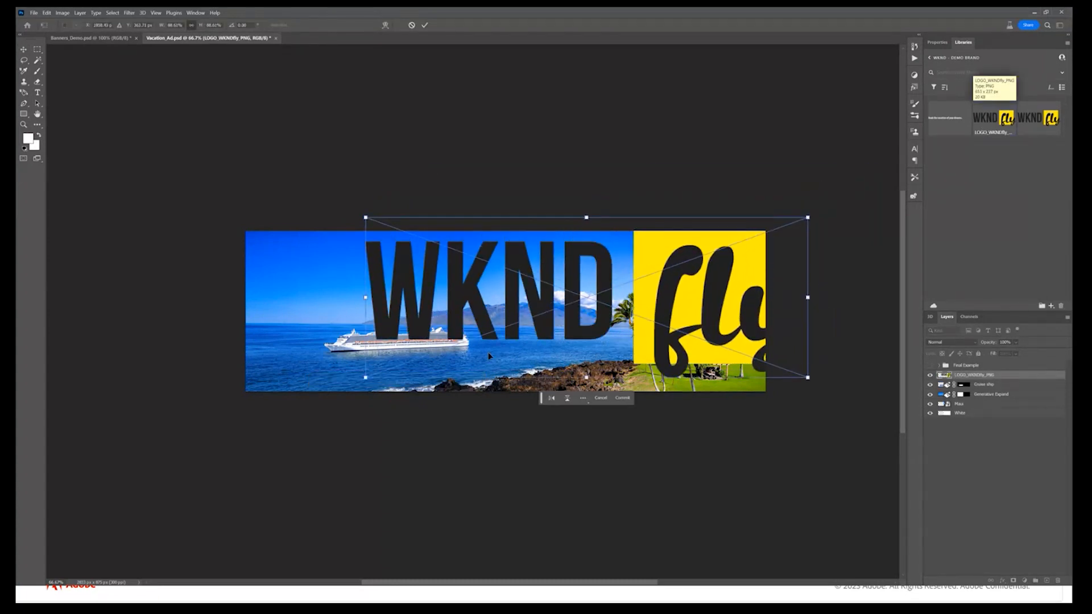
drag(366, 376, 682, 264)
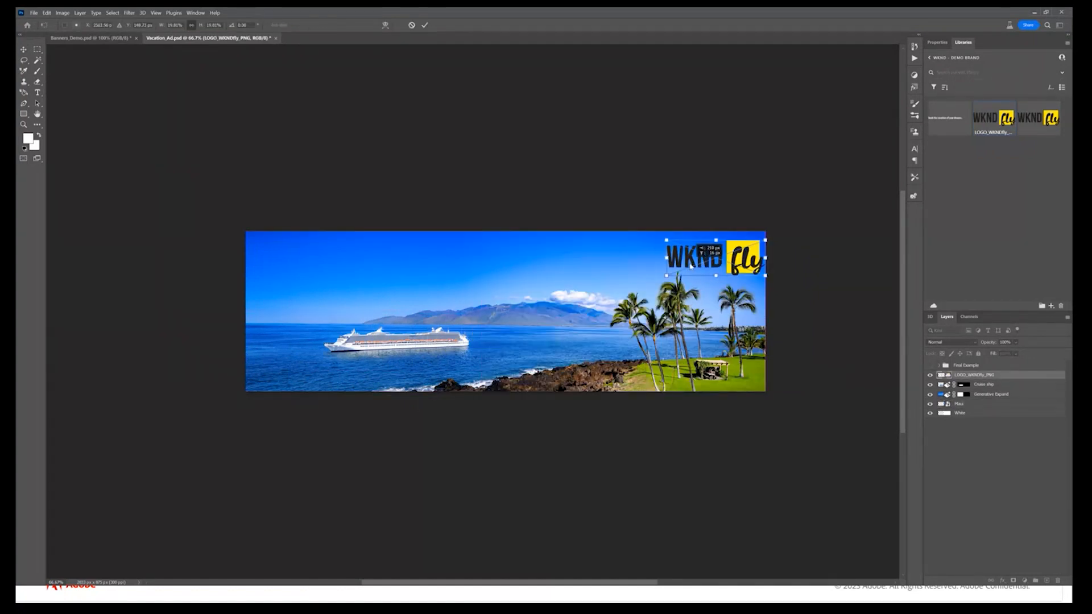
key(Return)
drag(944, 121, 387, 374)
key(Return)
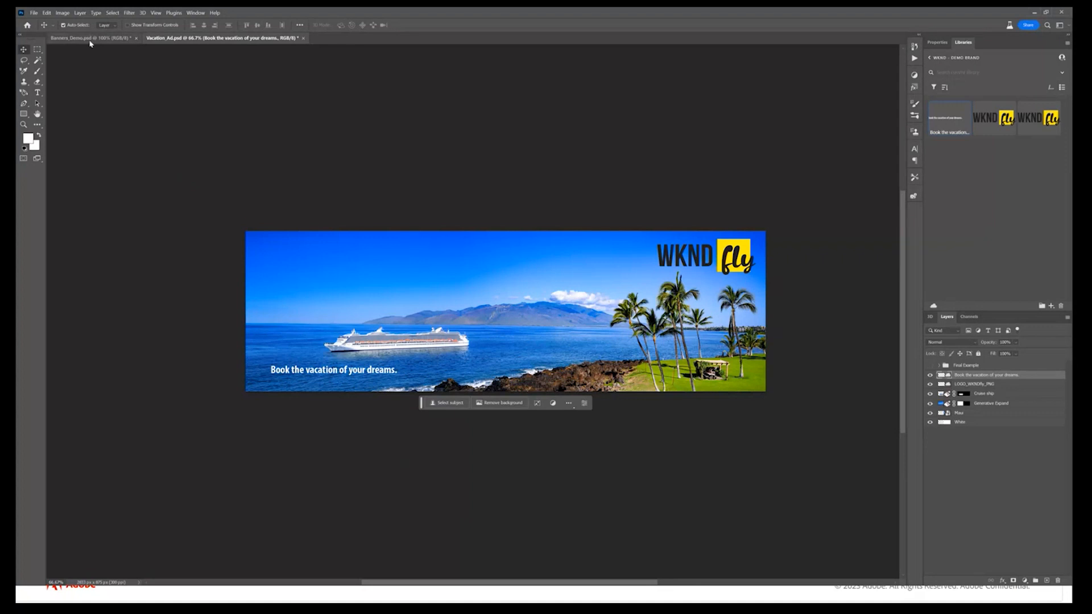
Fill the white upper area of the 300x600 Half Page artboard in Banners_Demo.psd with an unprompted Generative Fill, using the second variation
click(116, 37)
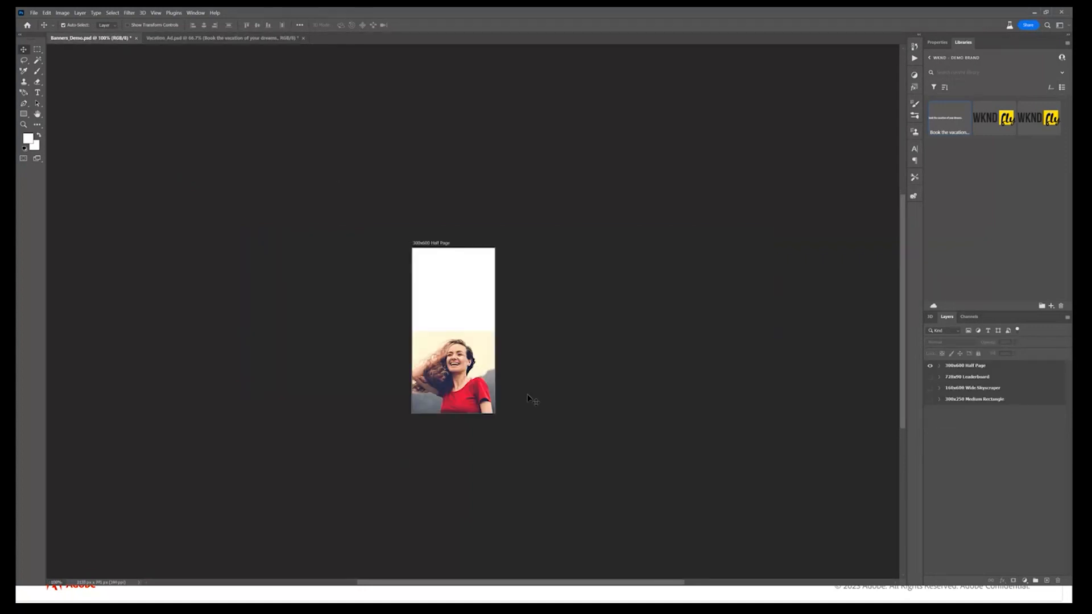
key(ctrl+plus)
key(ctrl+plus)
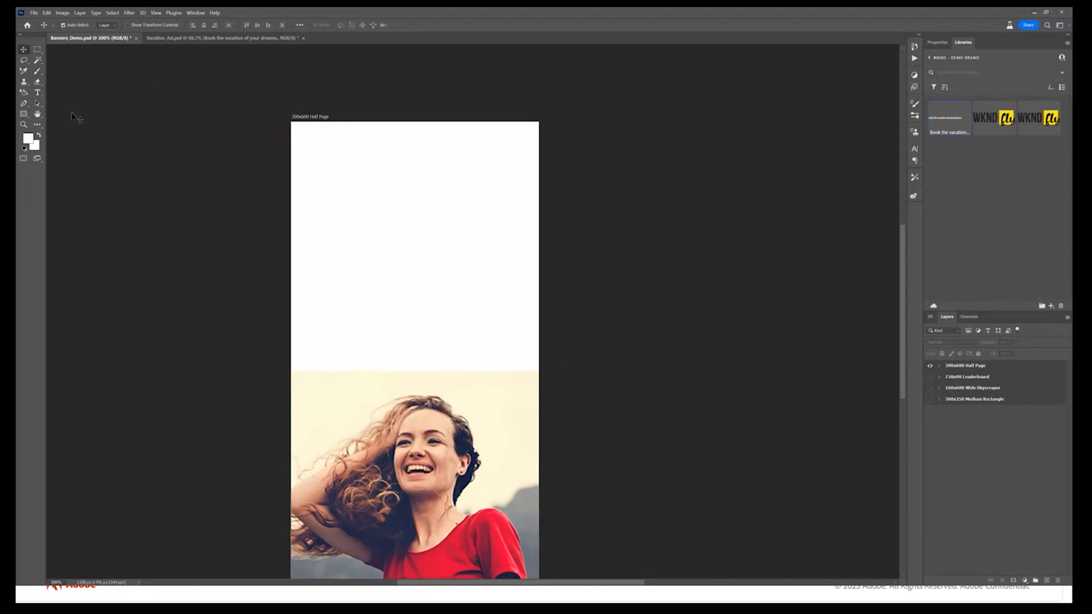
click(37, 50)
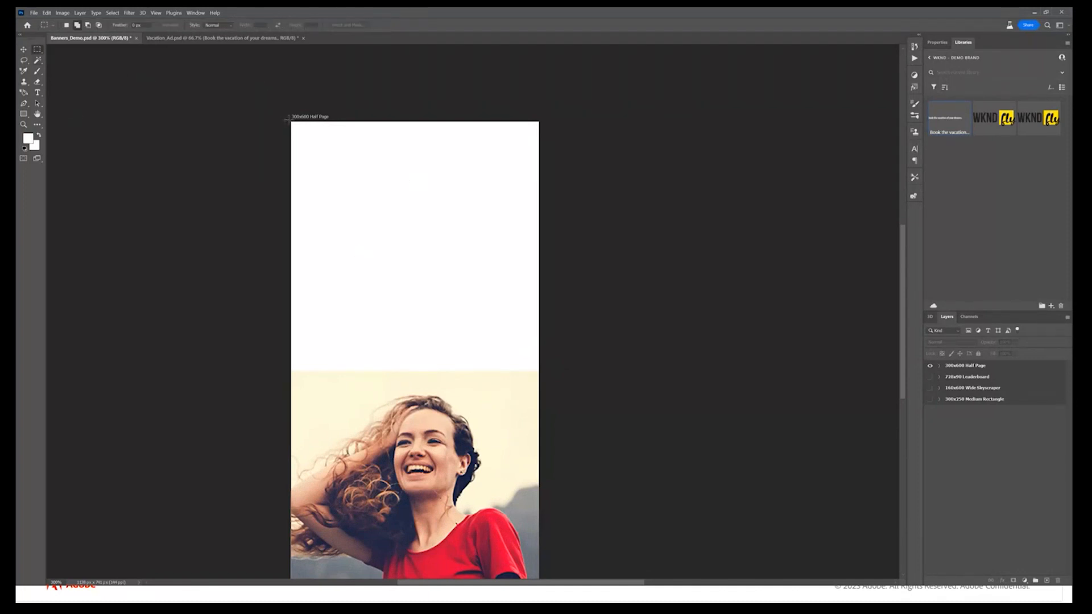
drag(291, 121, 539, 375)
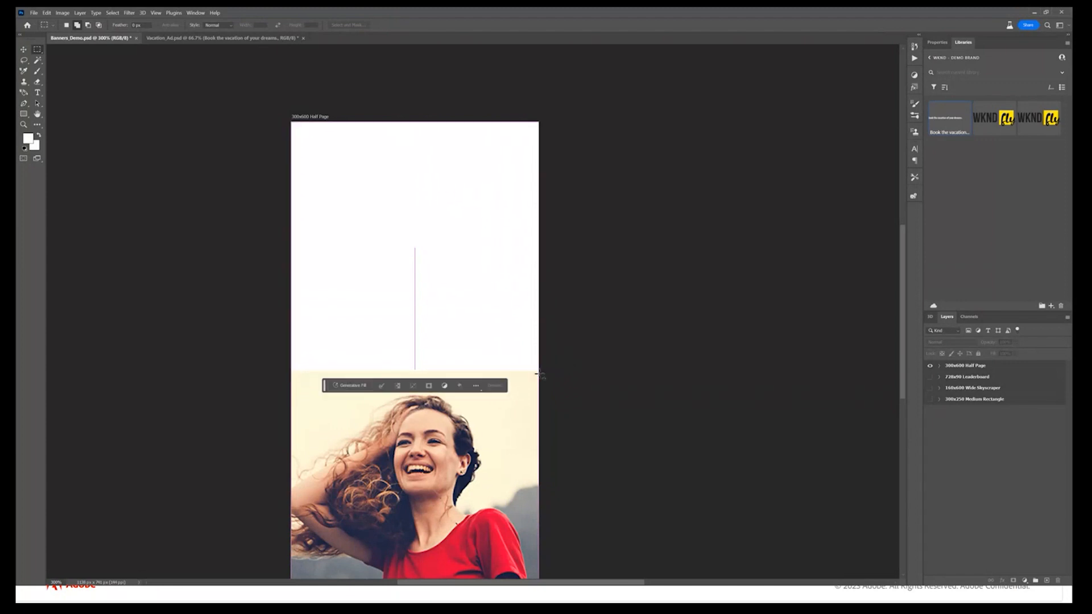
click(350, 385)
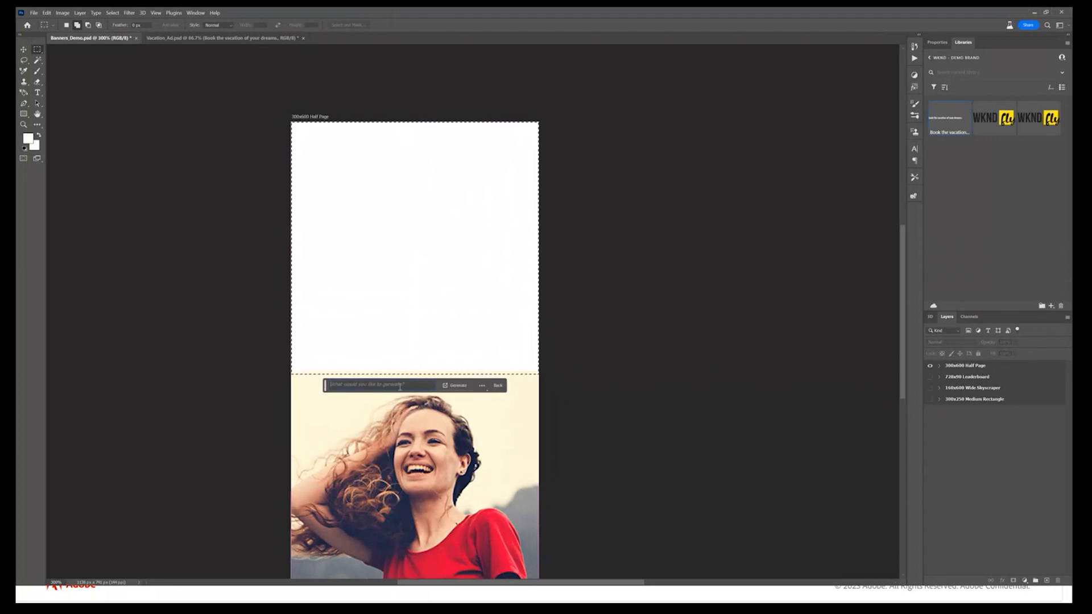
click(449, 387)
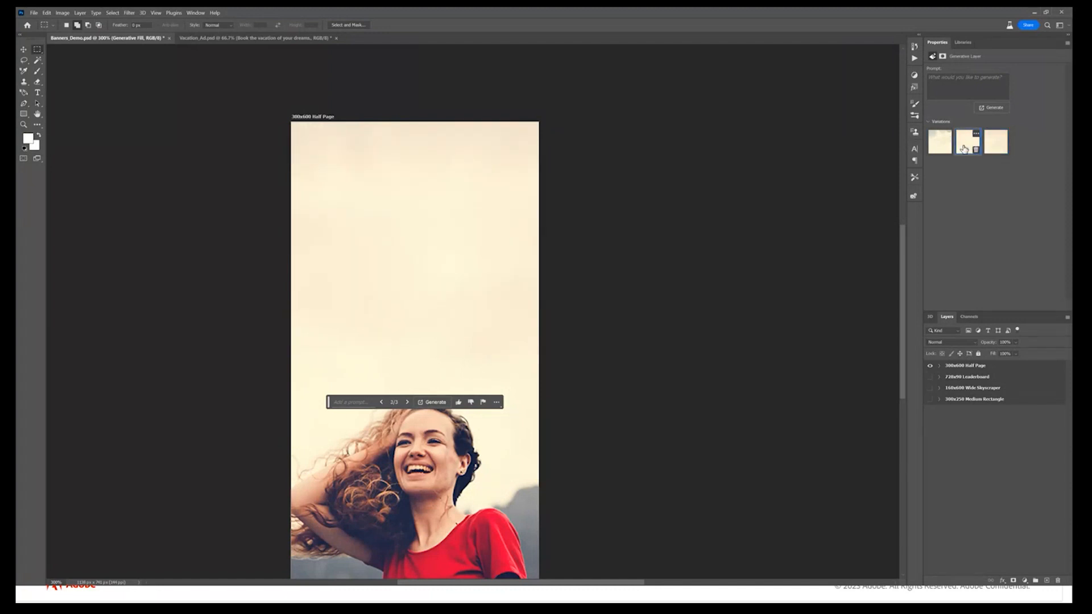
Show the Logo and Slogan group and move it above the Generative Fill layer in the 300x600 Half Page artboard
click(939, 365)
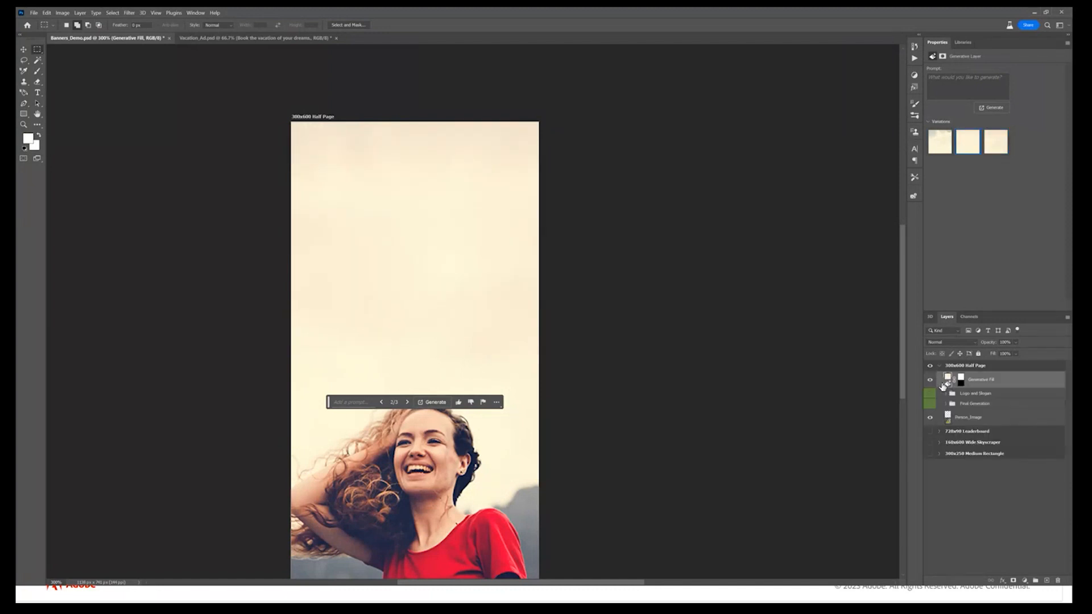
click(930, 393)
drag(977, 397, 976, 374)
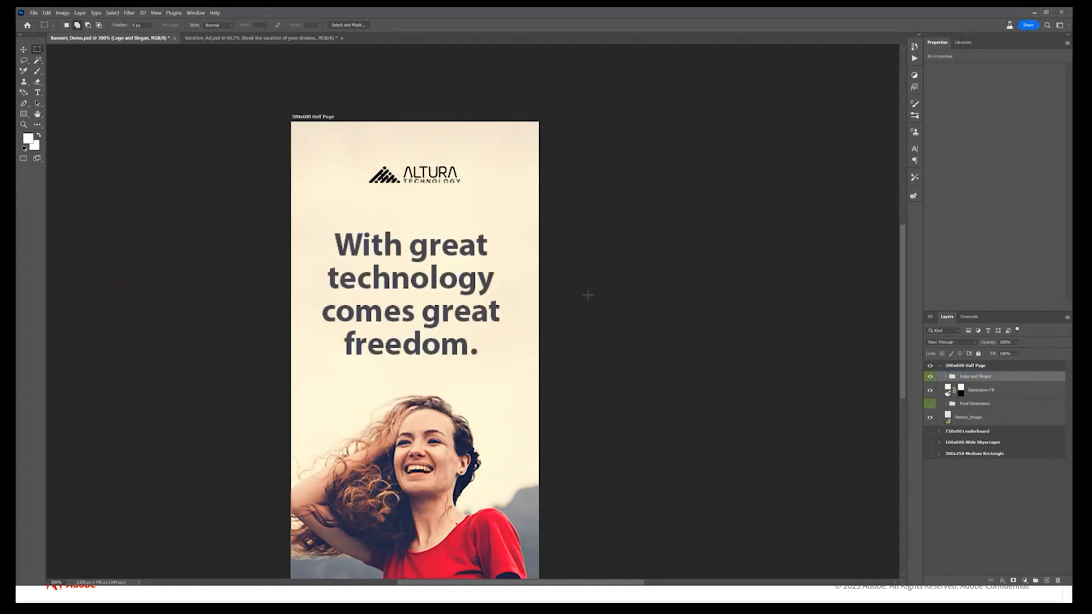
click(938, 366)
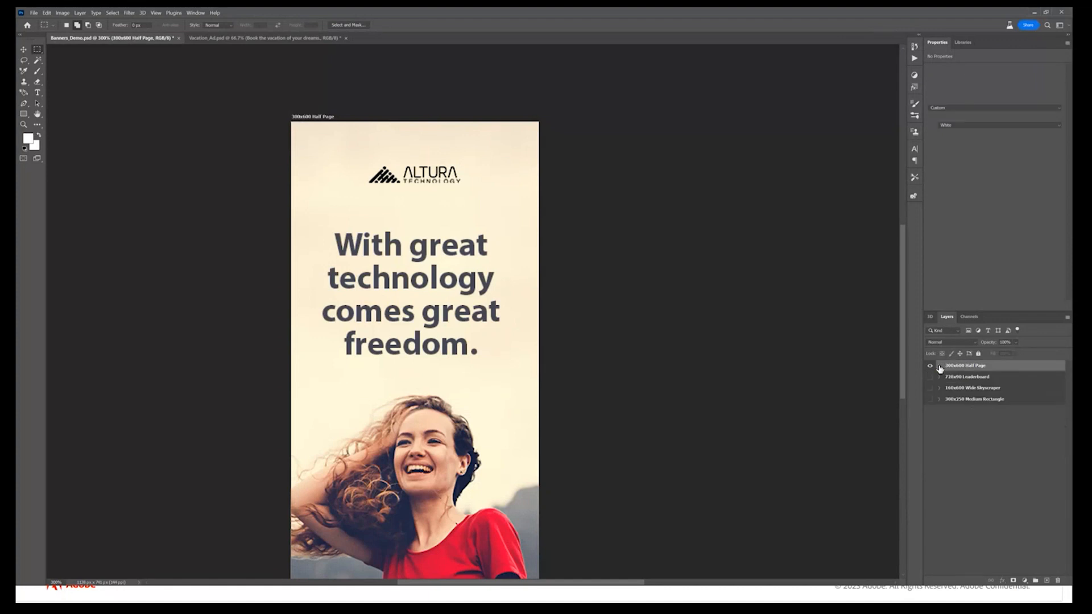
Show the 728x90 Leaderboard artboard and hide the 300x600 Half Page artboard
key(ctrl+minus)
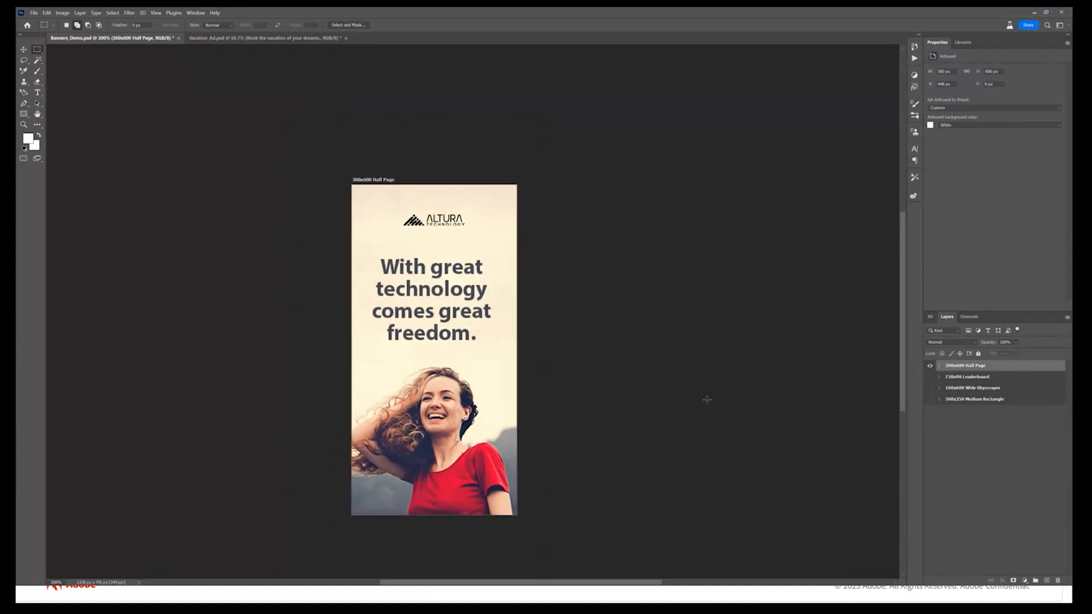
click(931, 377)
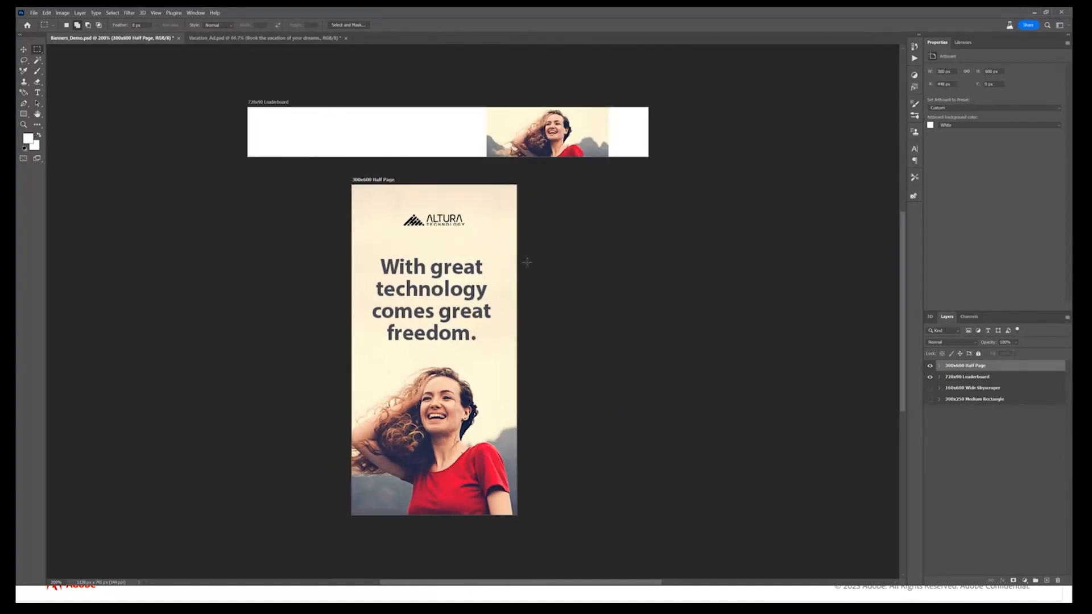
key(ctrl+plus)
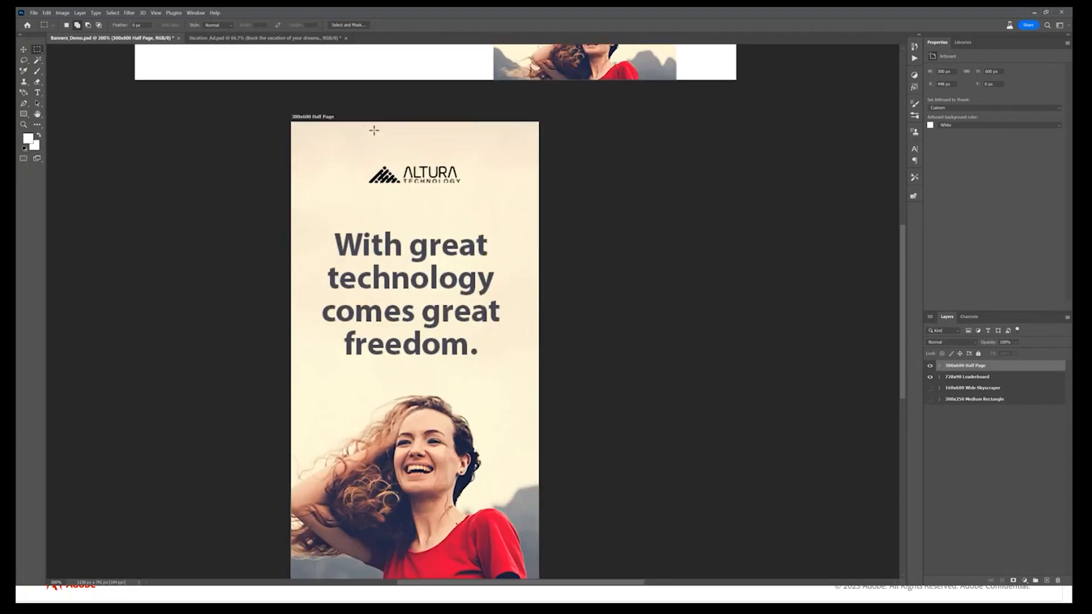
click(931, 365)
drag(534, 244, 517, 417)
key(ctrl+plus)
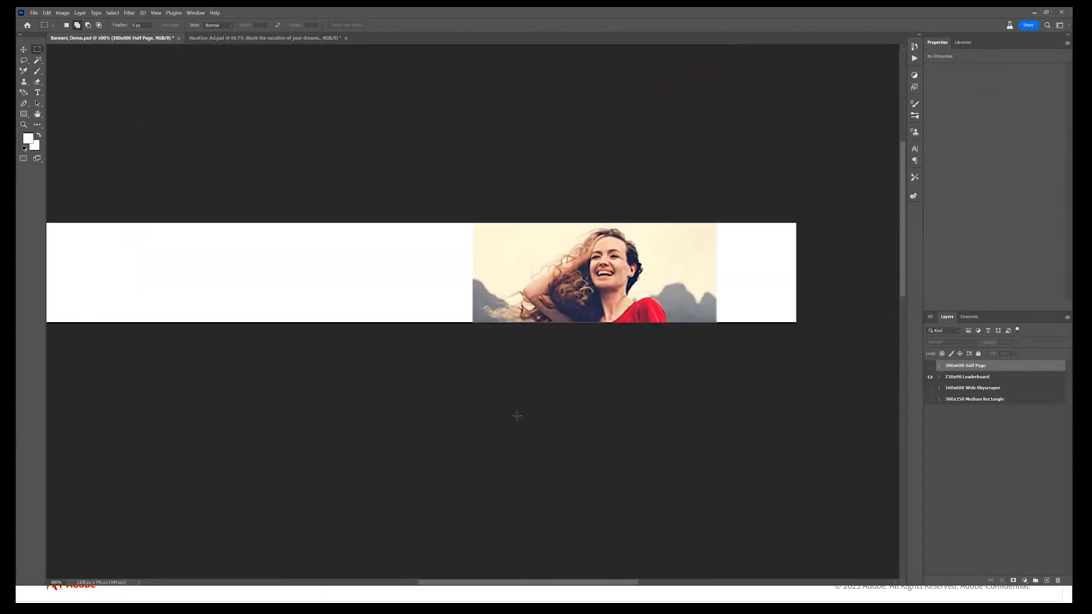
Fill both white areas beside the photo in the 728x90 Leaderboard artboard with Generative Fill prompted "mountains and clouds", using the third variation
drag(493, 373, 555, 384)
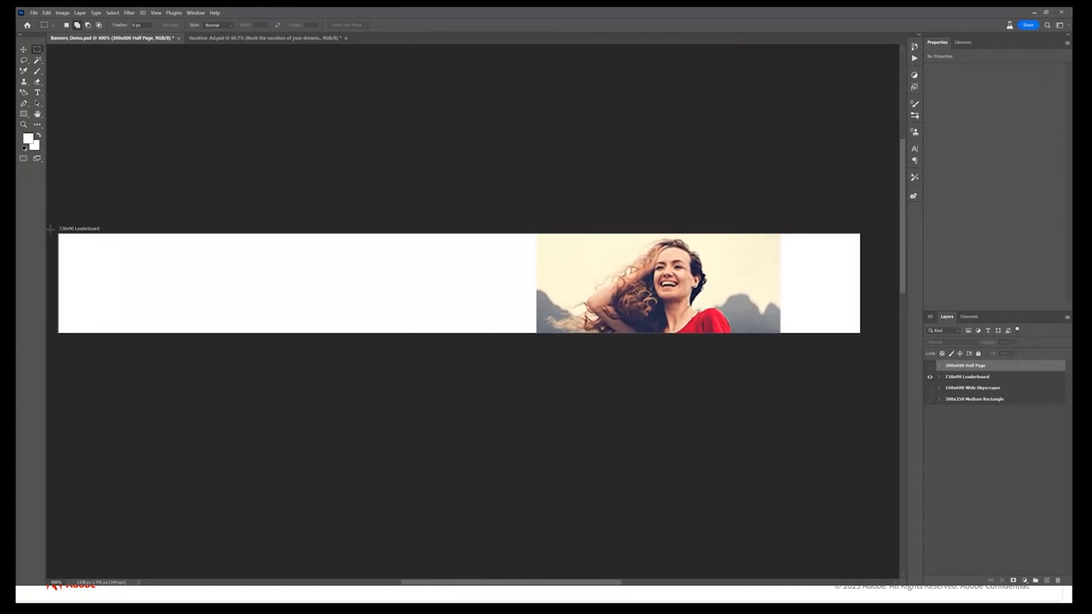
drag(55, 231, 542, 333)
drag(772, 234, 862, 334)
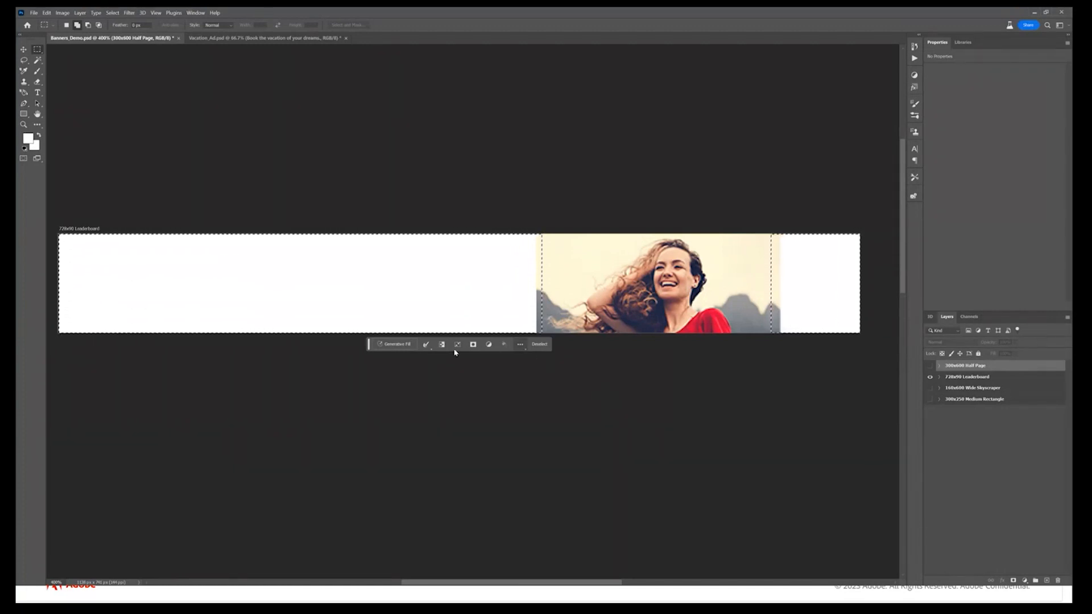
click(397, 344)
text(m)
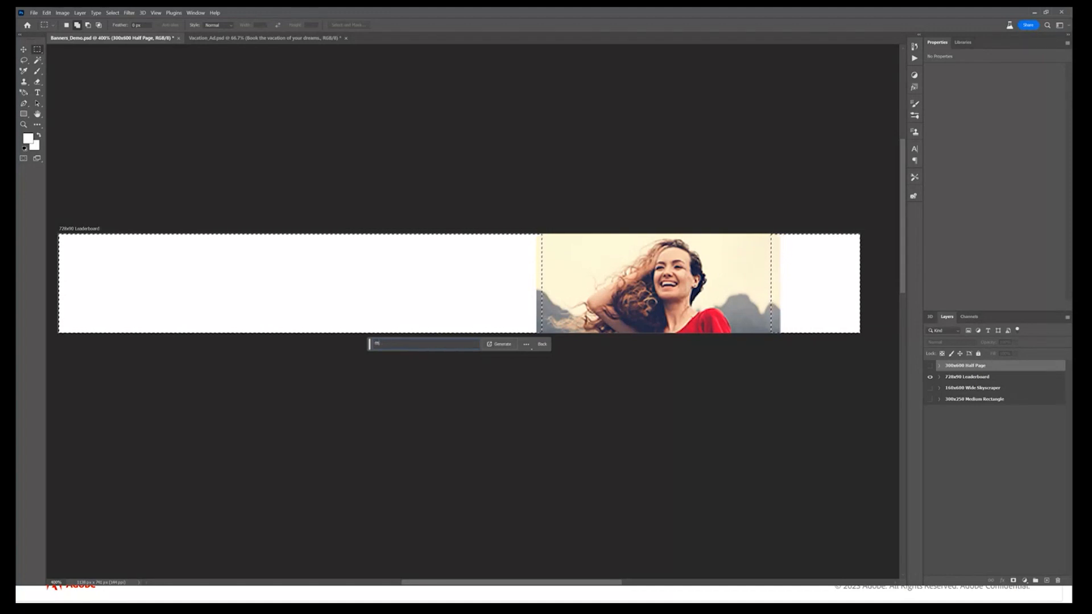
text(ountains and c)
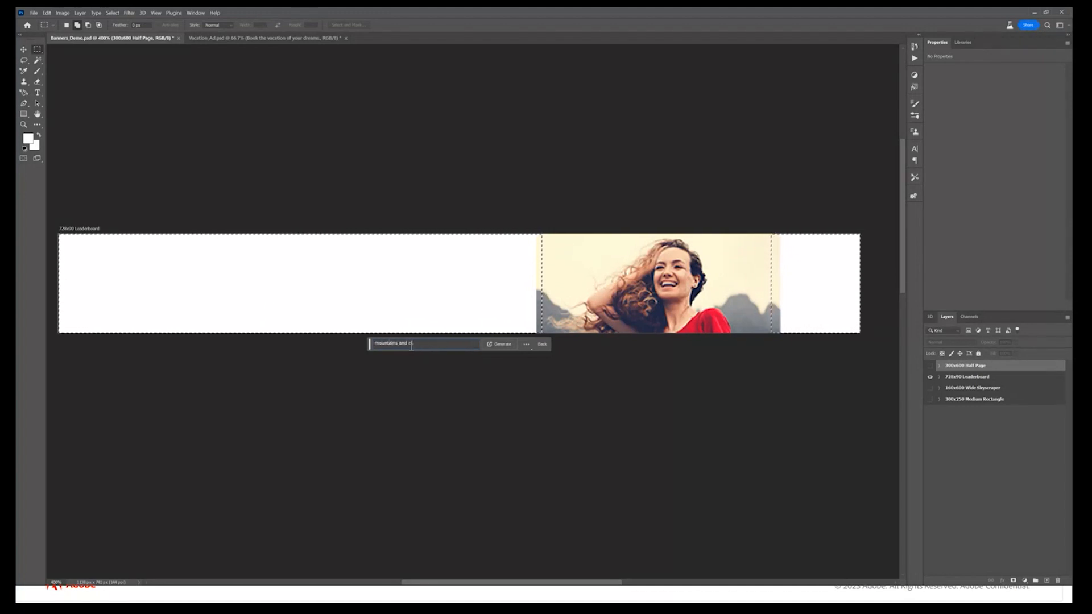
text(louds)
click(499, 345)
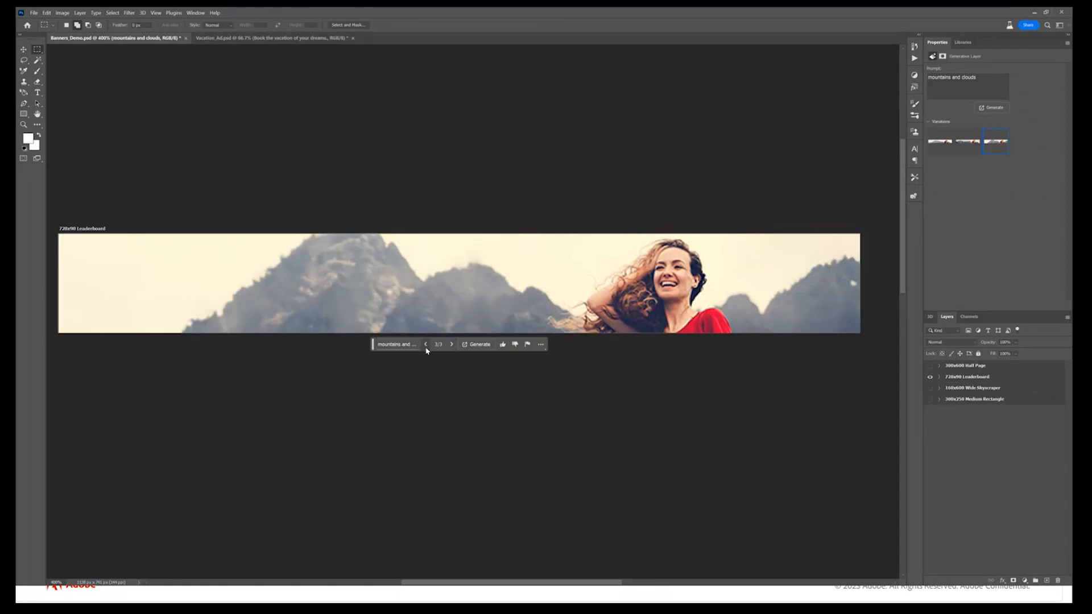
click(426, 345)
click(426, 346)
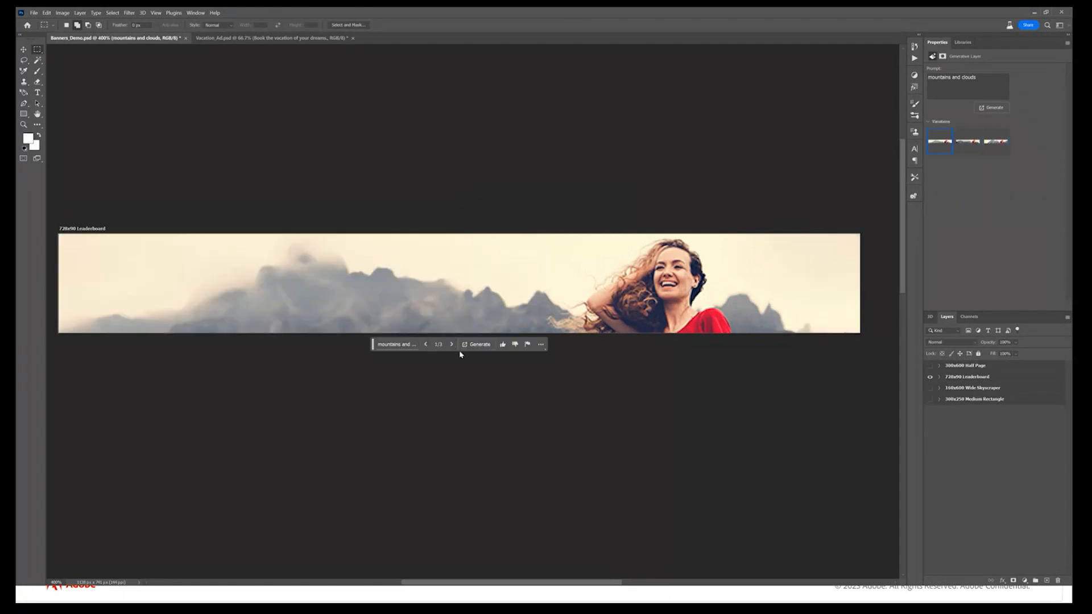
click(452, 346)
click(451, 345)
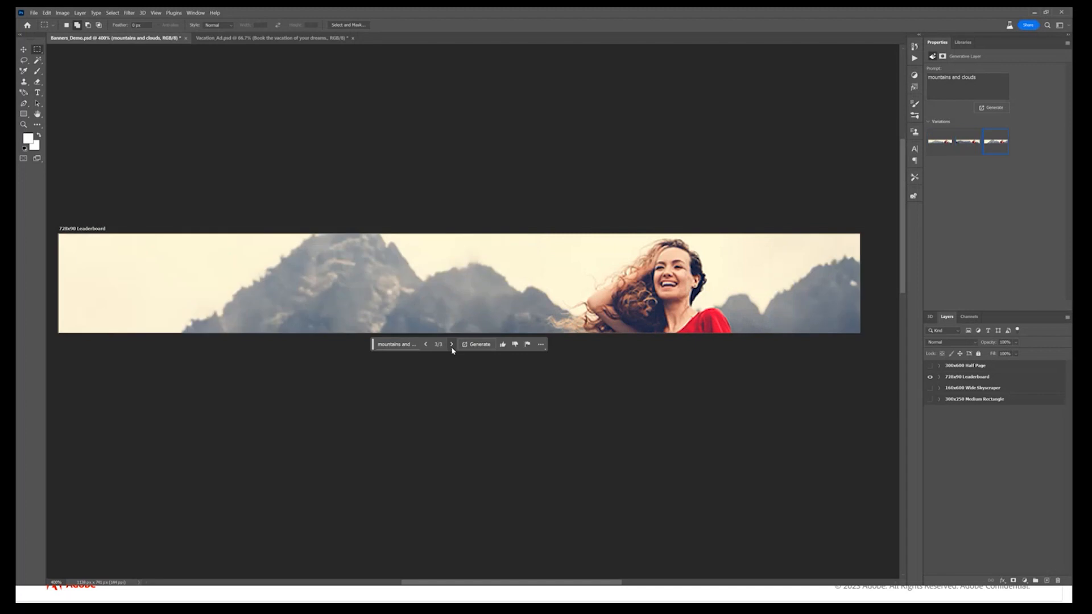
Move the Logo and Slogan group above the mountains and clouds layer in the 728x90 Leaderboard artboard and show it
click(939, 377)
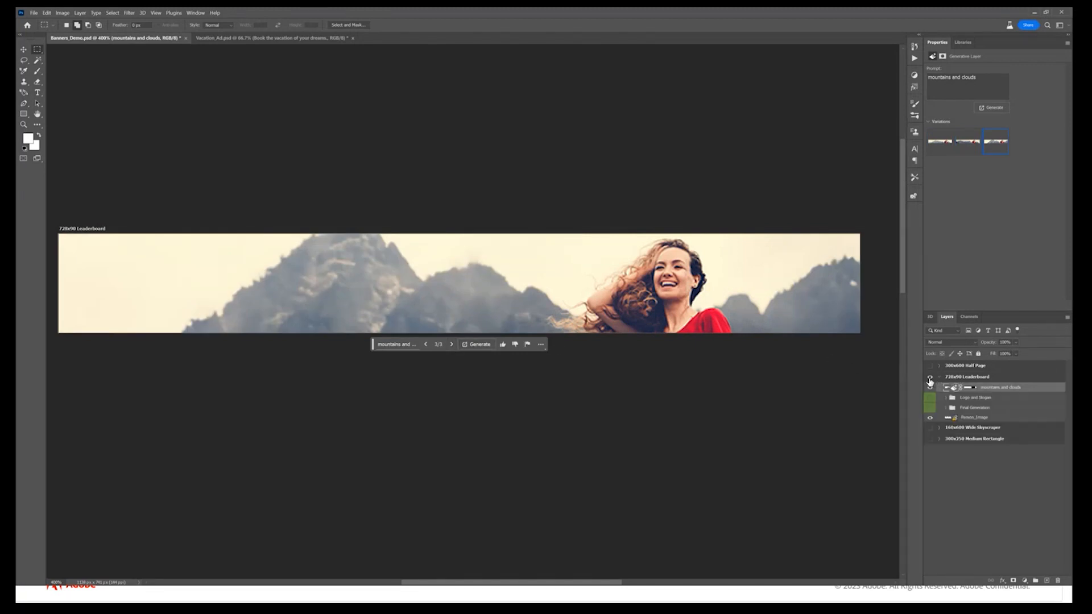
drag(983, 398, 983, 384)
click(931, 388)
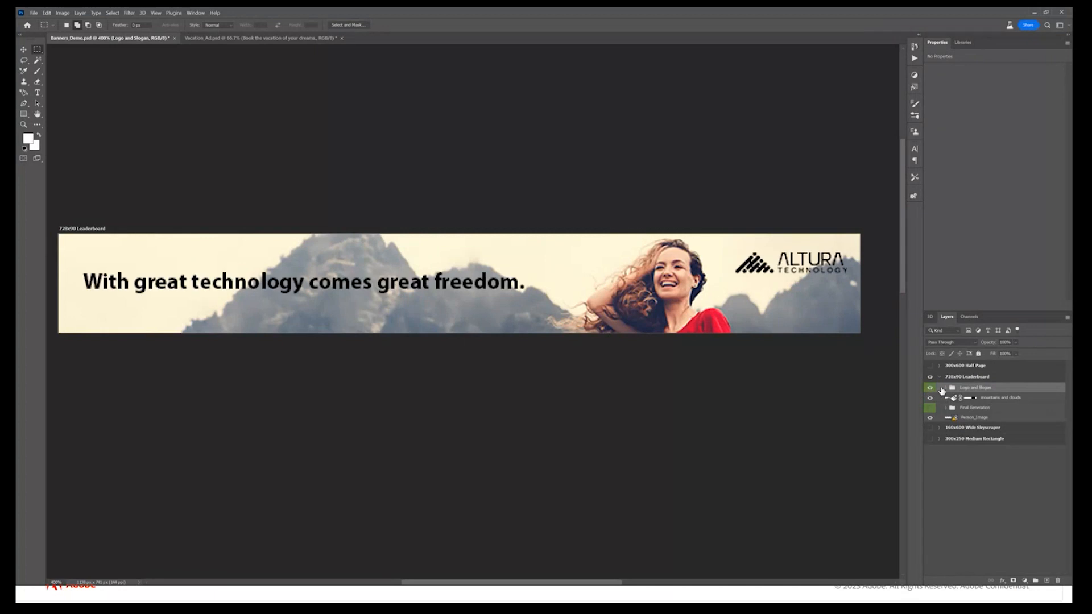
click(939, 377)
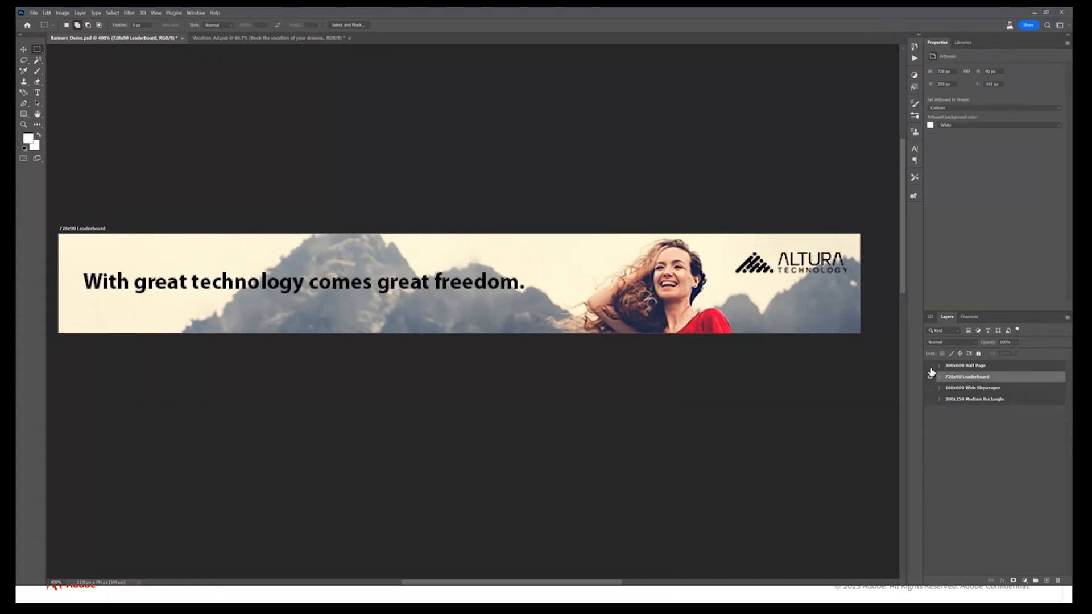
Show the 300x600 Half Page artboard again together with the 728x90 Leaderboard and bring both banners into view
click(931, 367)
key(ctrl+minus)
key(ctrl+minus)
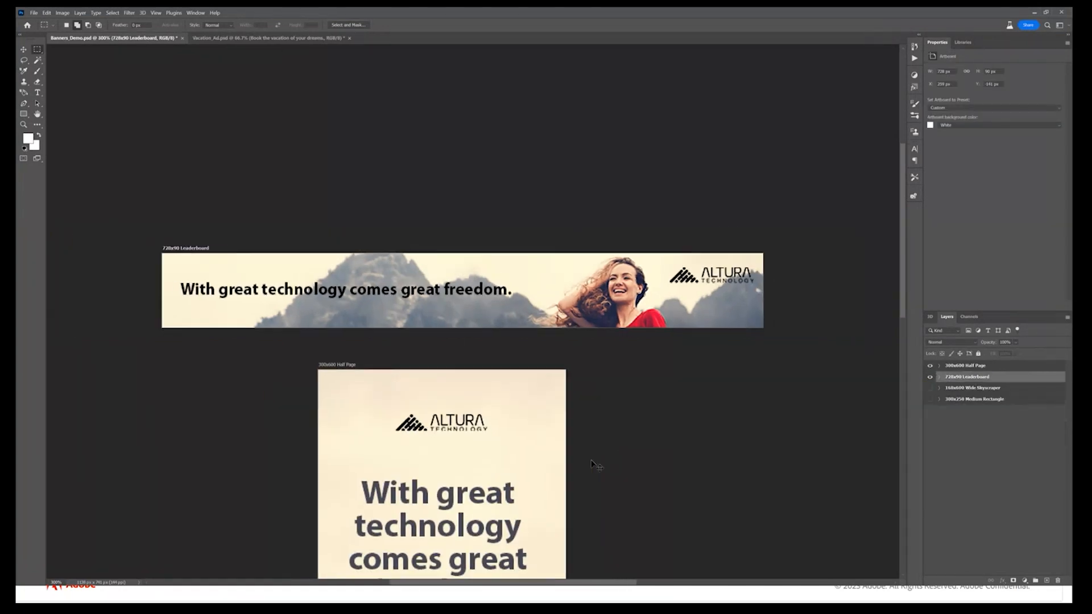
drag(589, 458, 592, 353)
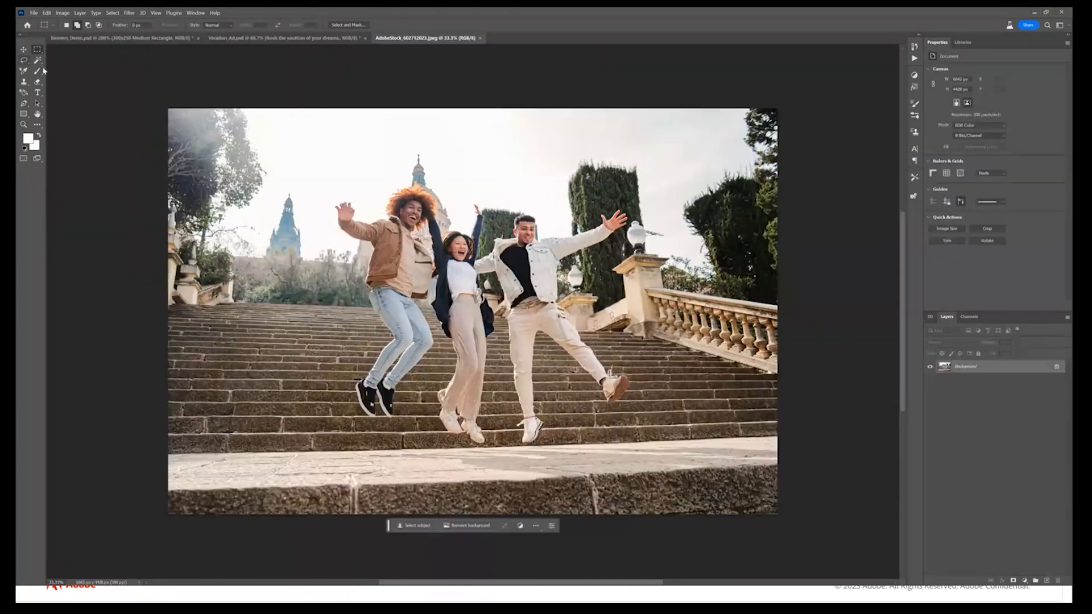
Remove the jumping man in the white denim jacket using a lasso selection and an unprompted Generative Fill, and view the second and third variations
click(24, 60)
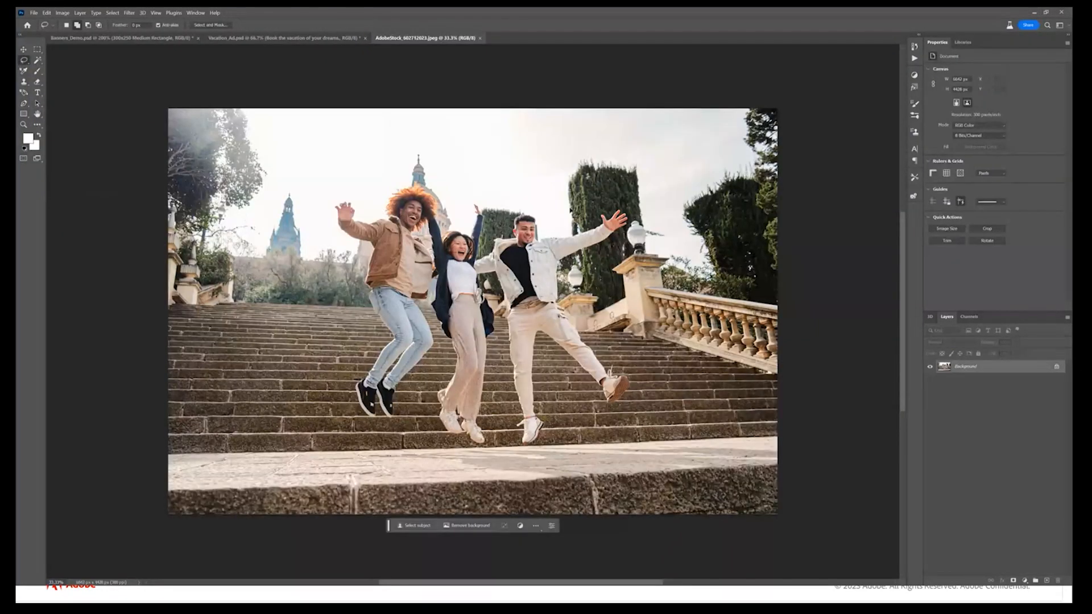
mouse_move(498, 283)
mouse_down()
mouse_move(473, 280)
mouse_move(505, 213)
mouse_move(551, 231)
mouse_move(591, 227)
mouse_move(623, 206)
mouse_move(633, 244)
mouse_move(604, 256)
mouse_move(520, 453)
mouse_move(504, 395)
mouse_move(499, 280)
mouse_up()
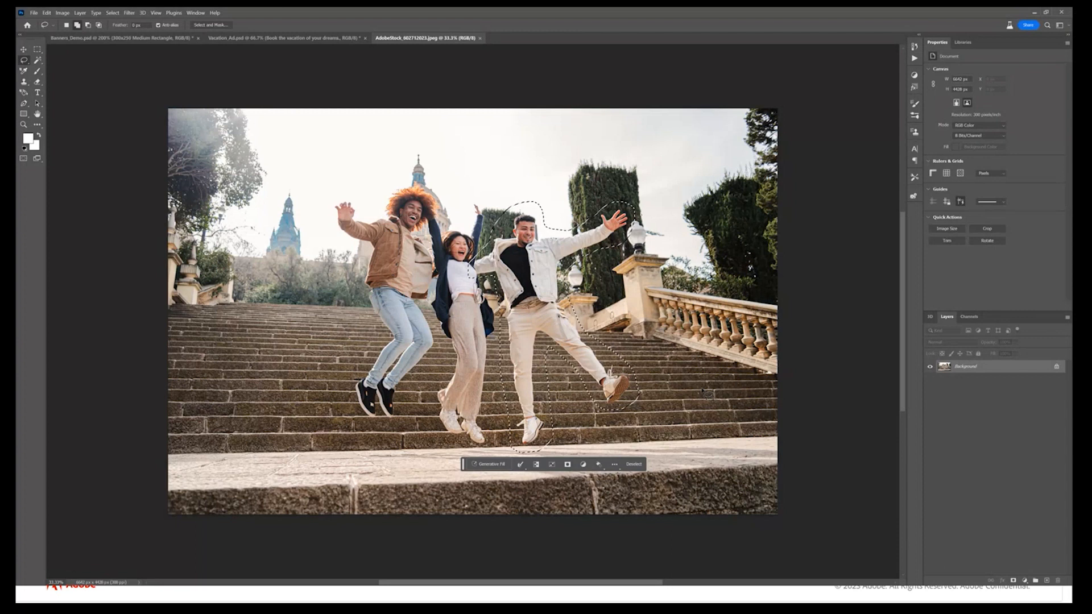
click(478, 463)
click(593, 464)
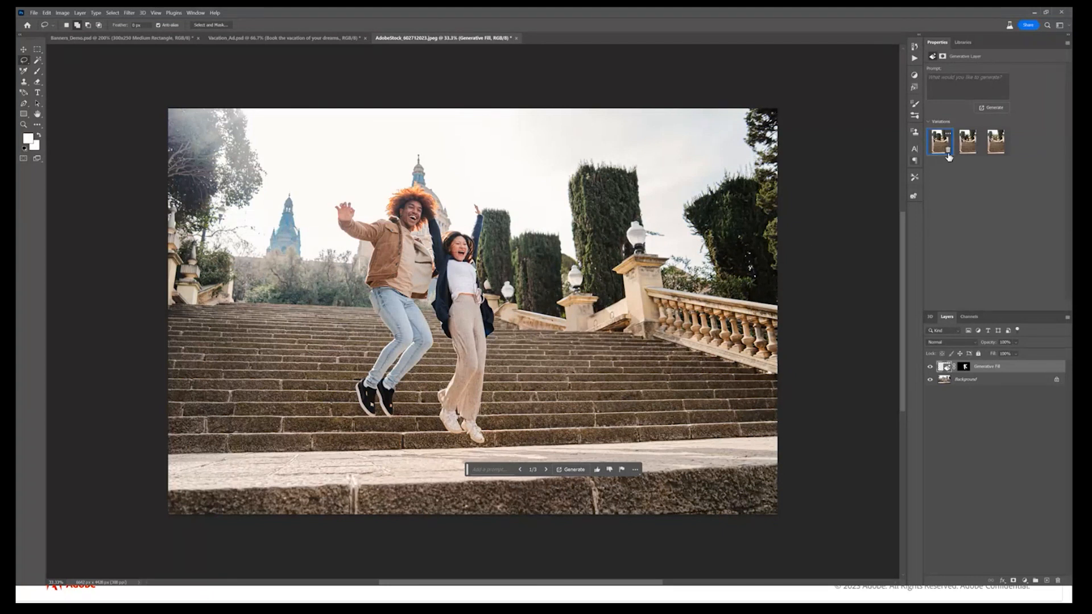
click(966, 142)
click(996, 142)
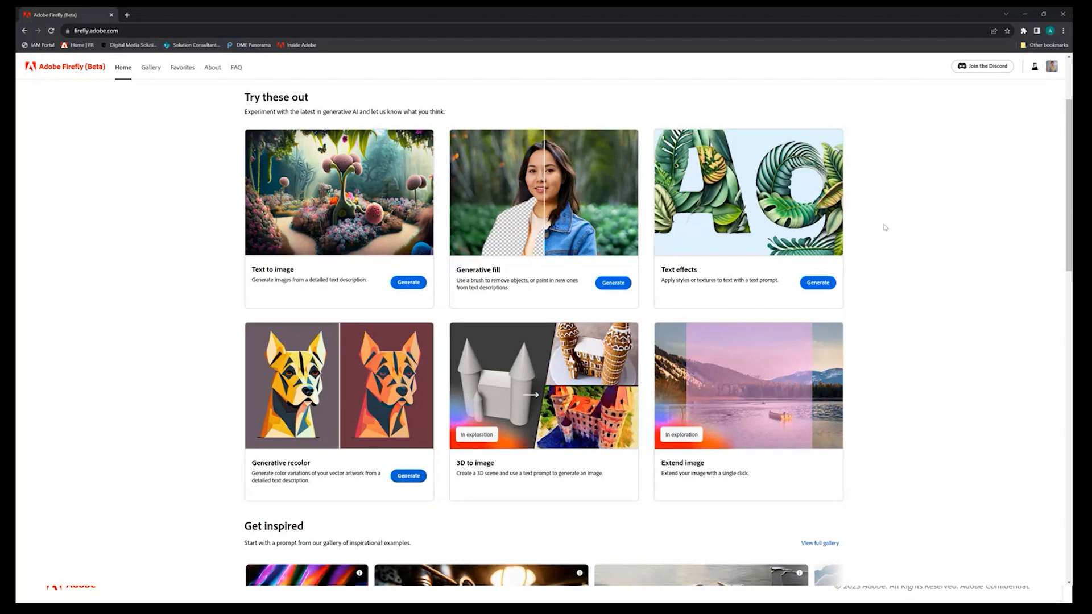
Switch to Illustrator and place a copy of the whole cartoon character artwork beside the original
click(1025, 14)
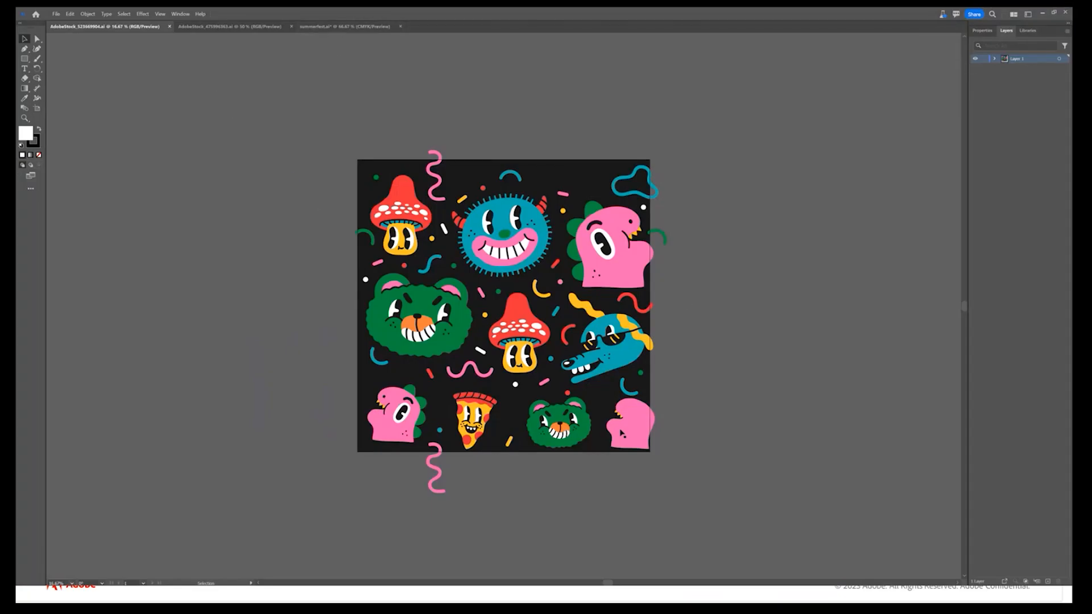
drag(529, 482, 364, 490)
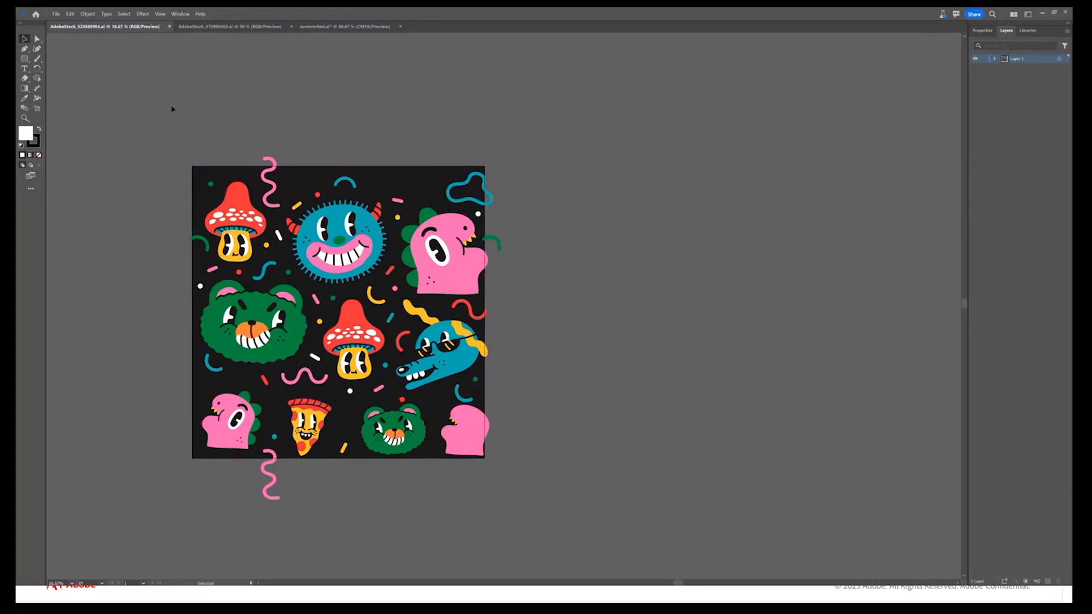
drag(436, 353, 563, 526)
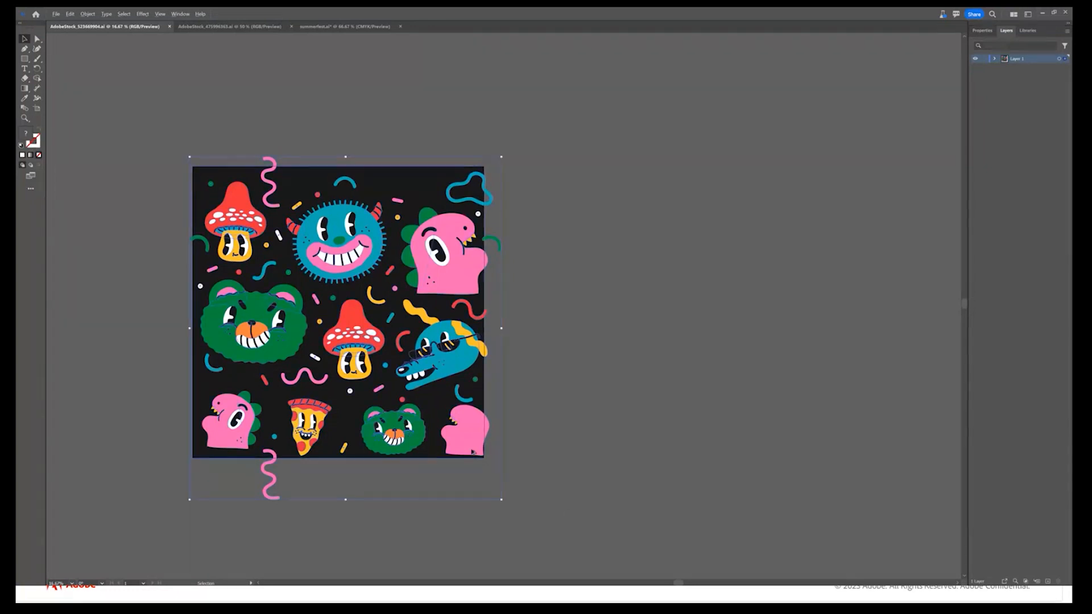
drag(470, 449, 815, 446)
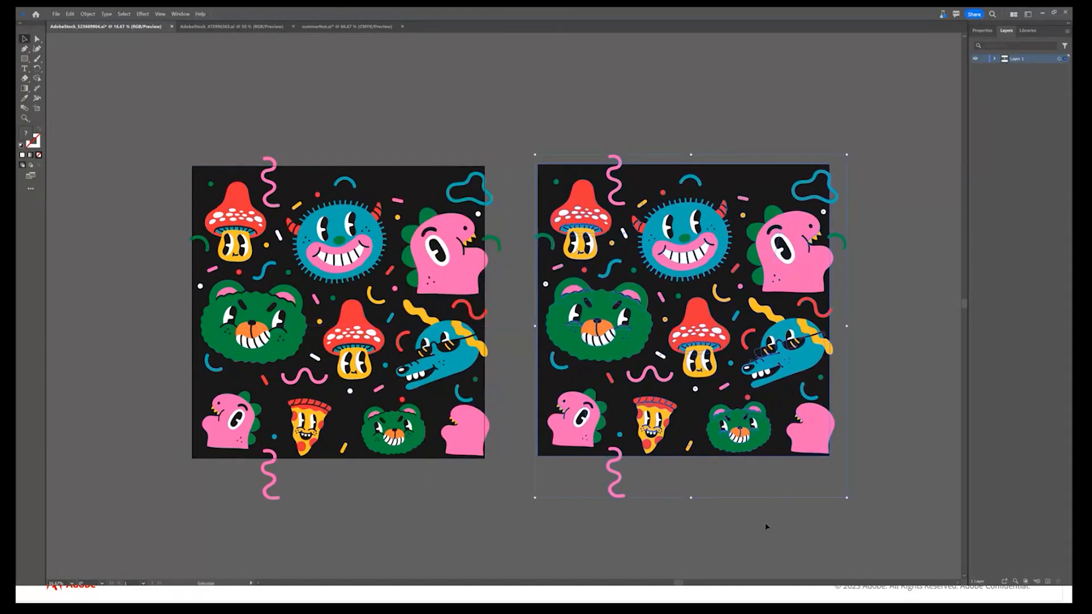
Open the Recolor Artwork dialog for the copied character artwork
drag(756, 538, 673, 501)
click(981, 33)
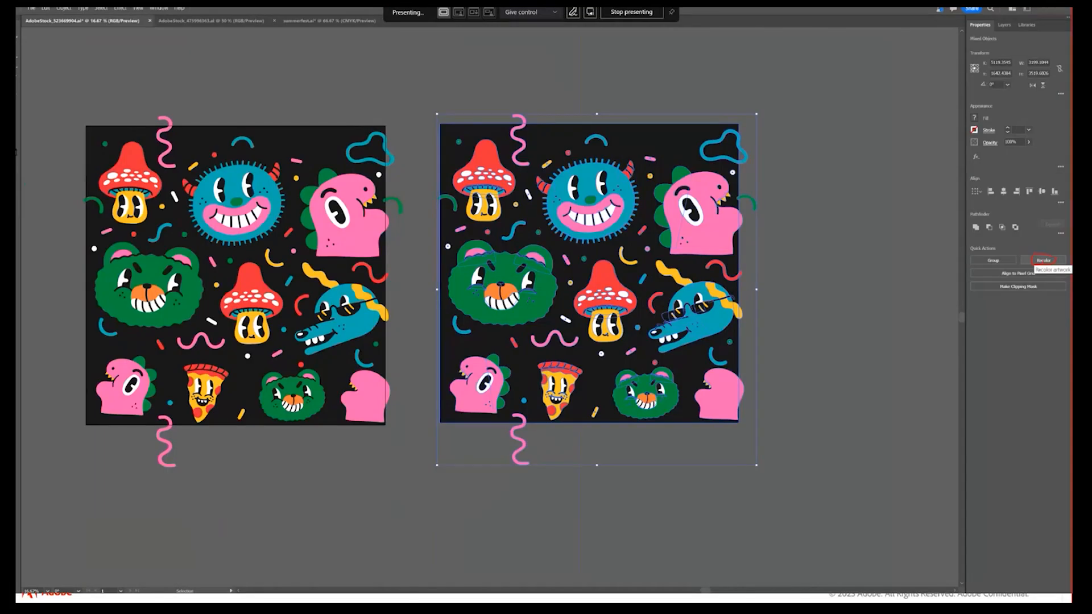
click(1047, 260)
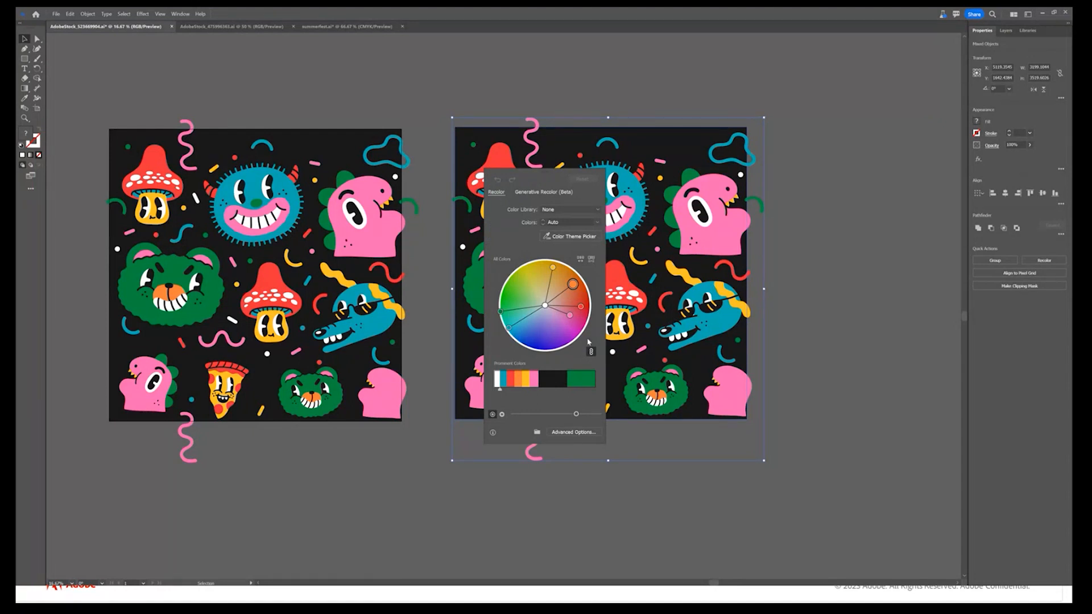
Try rotating the copy's linked colors on the color wheel from orange toward blue, and reset them
drag(576, 293, 536, 342)
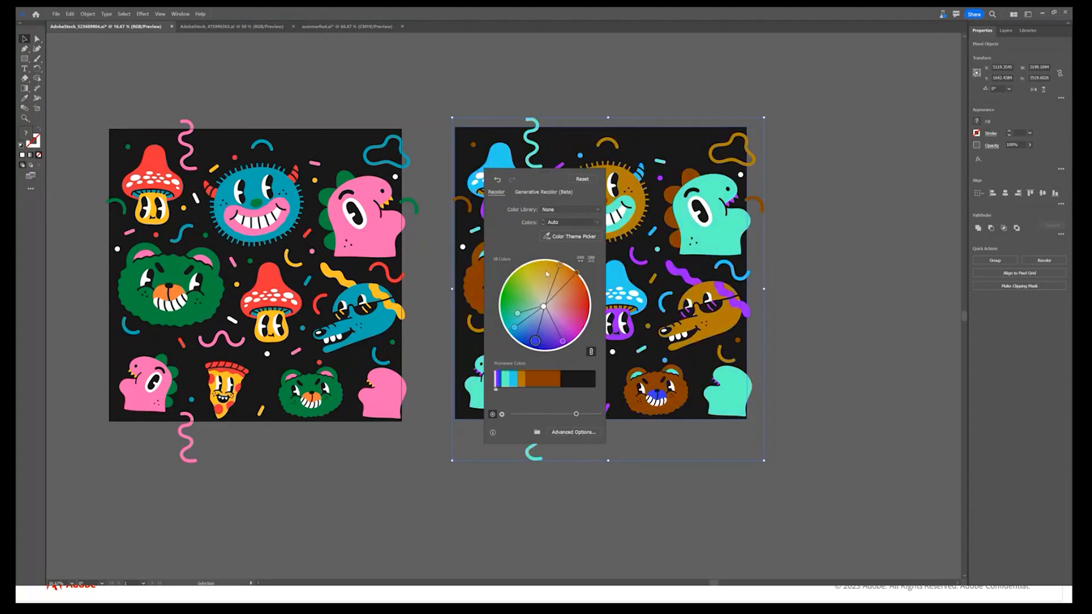
click(582, 180)
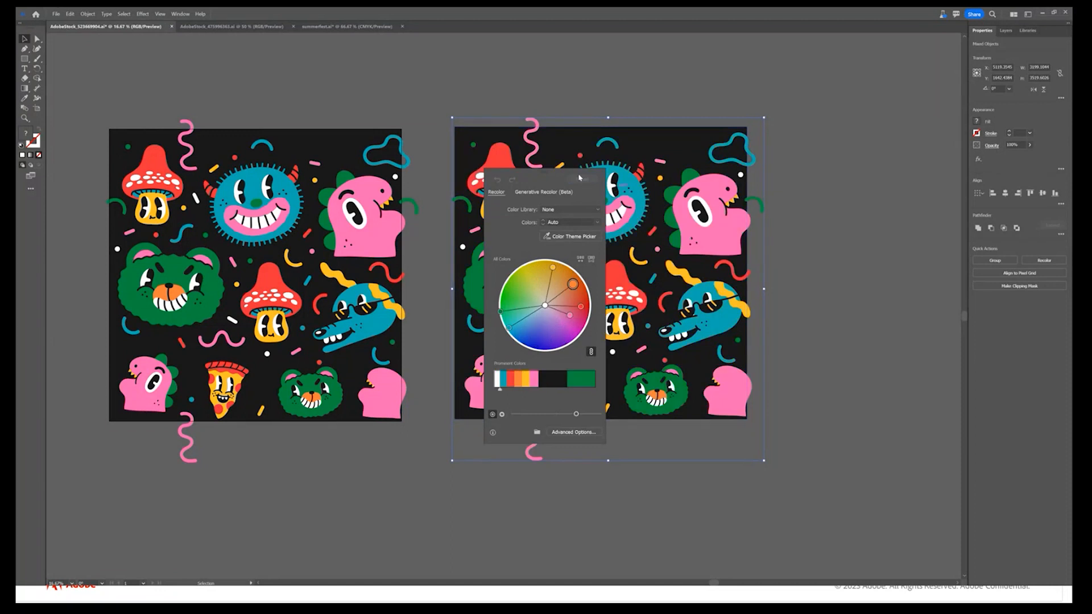
Generate color variations for the copied artwork with Generative Recolor's "Salmon sushi" sample prompt, keeping the dialog clear of the artwork
drag(542, 176, 812, 188)
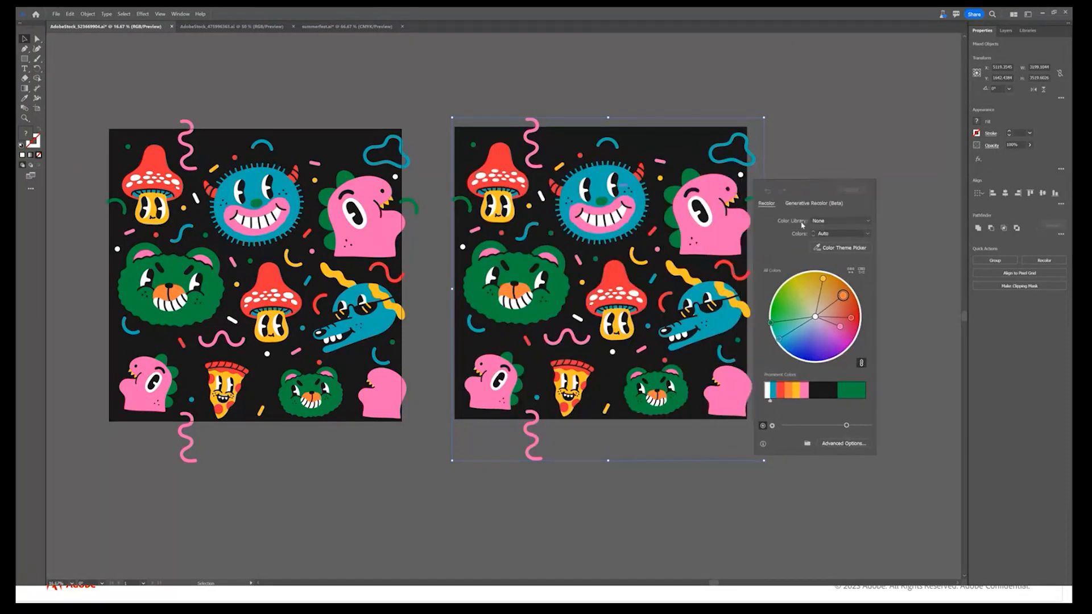
click(806, 205)
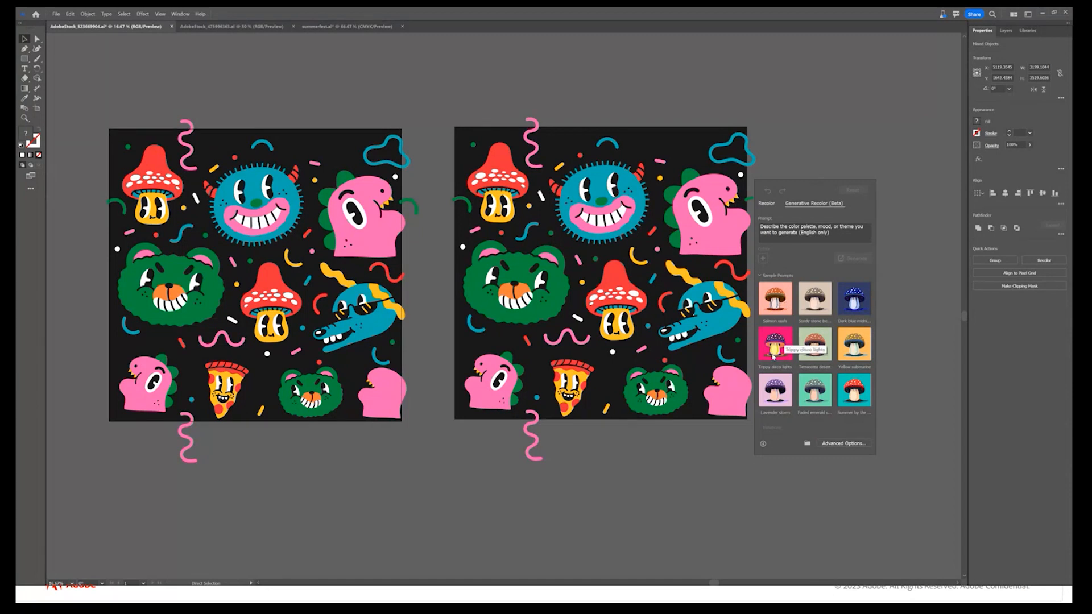
click(785, 303)
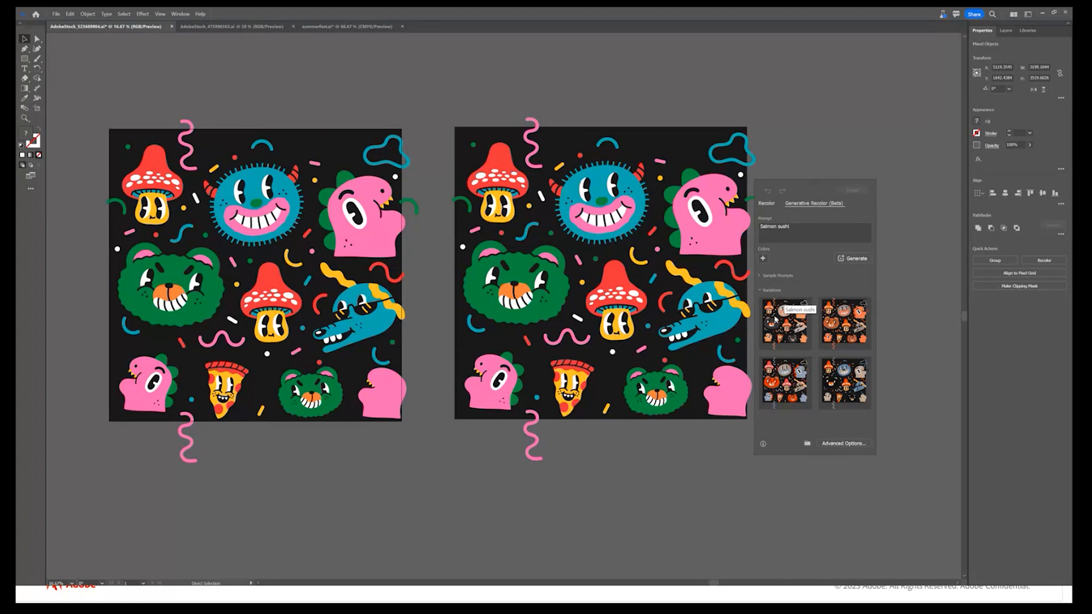
Preview the four Salmon sushi variations on the copied artwork and apply the second one
click(776, 323)
click(833, 334)
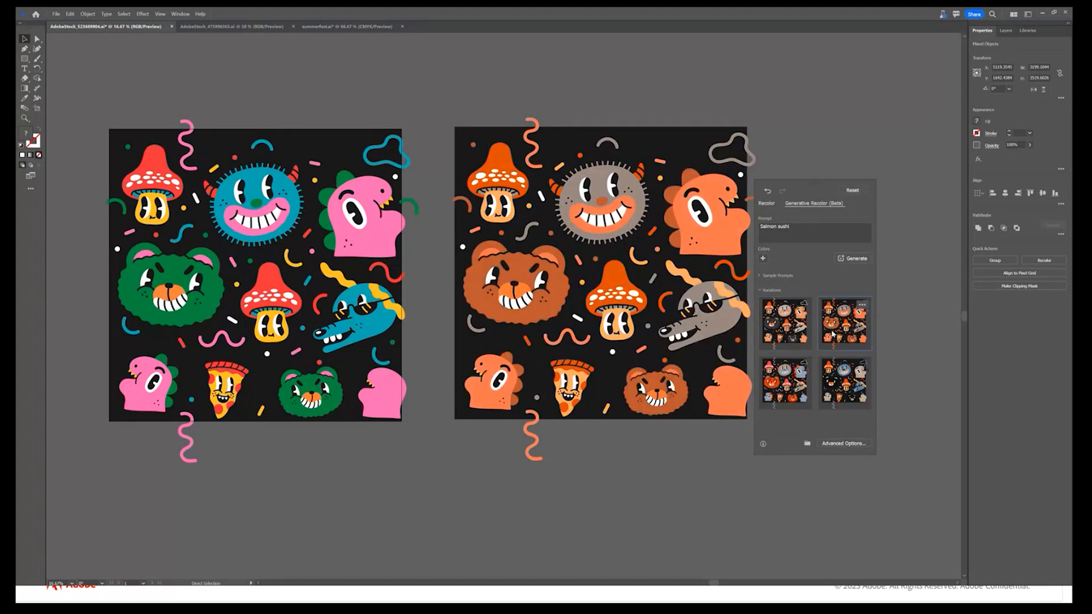
click(793, 377)
click(847, 390)
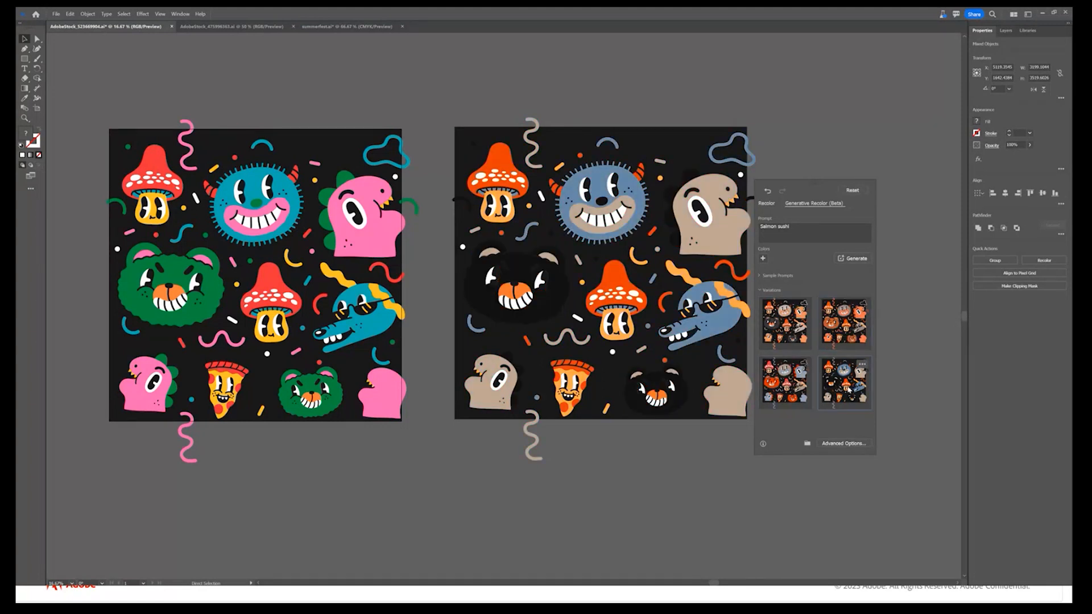
click(777, 385)
click(792, 332)
click(845, 329)
Regenerate the Salmon sushi recolor with yellow and blue added as colors, and apply the second new variation to the copied artwork
click(763, 259)
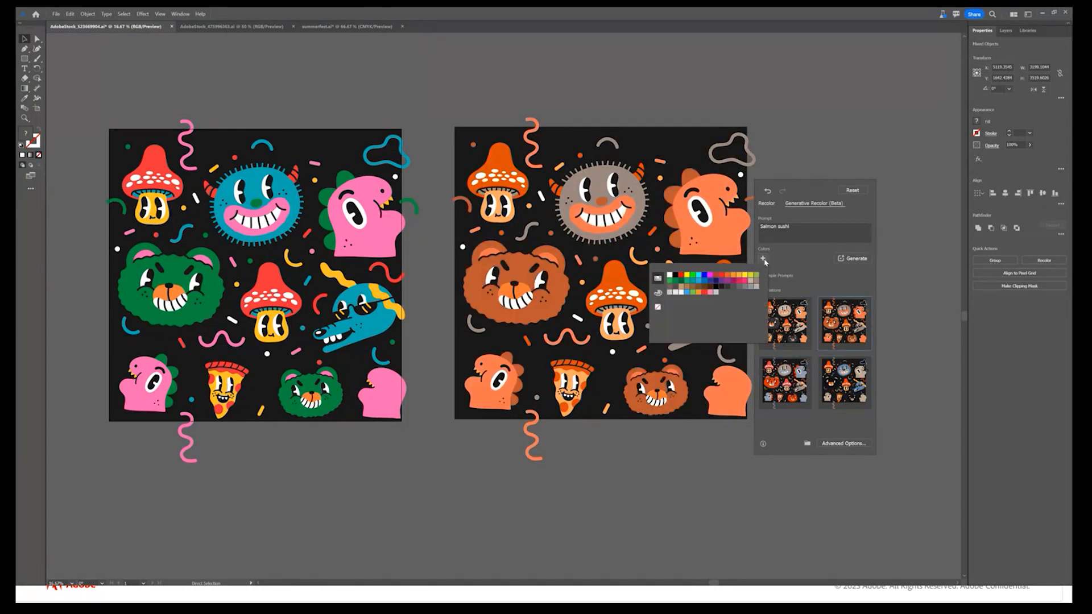
click(687, 276)
click(777, 260)
click(776, 259)
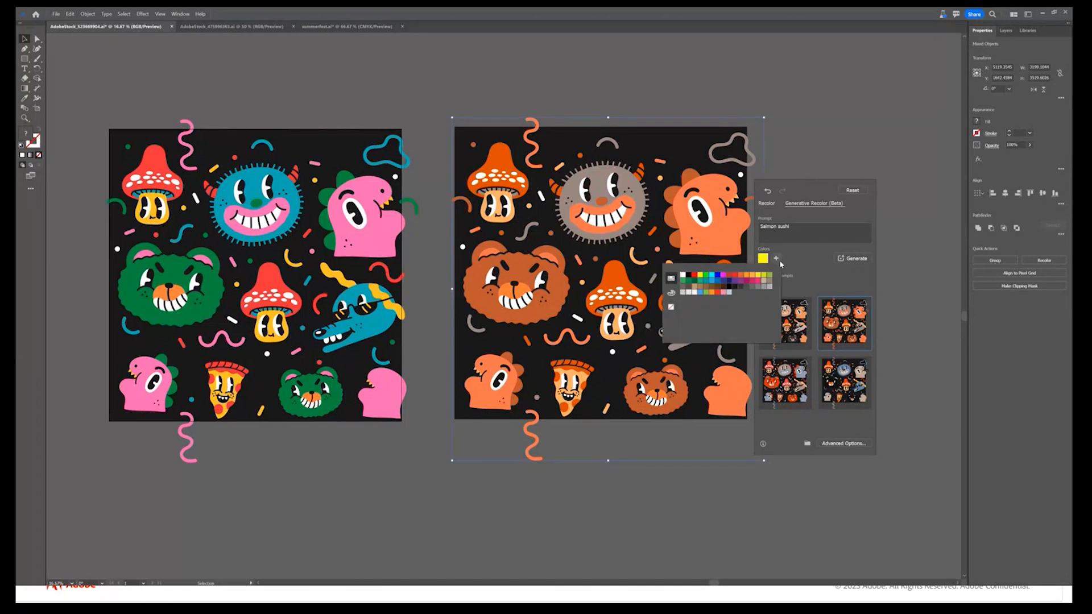
click(719, 278)
click(812, 266)
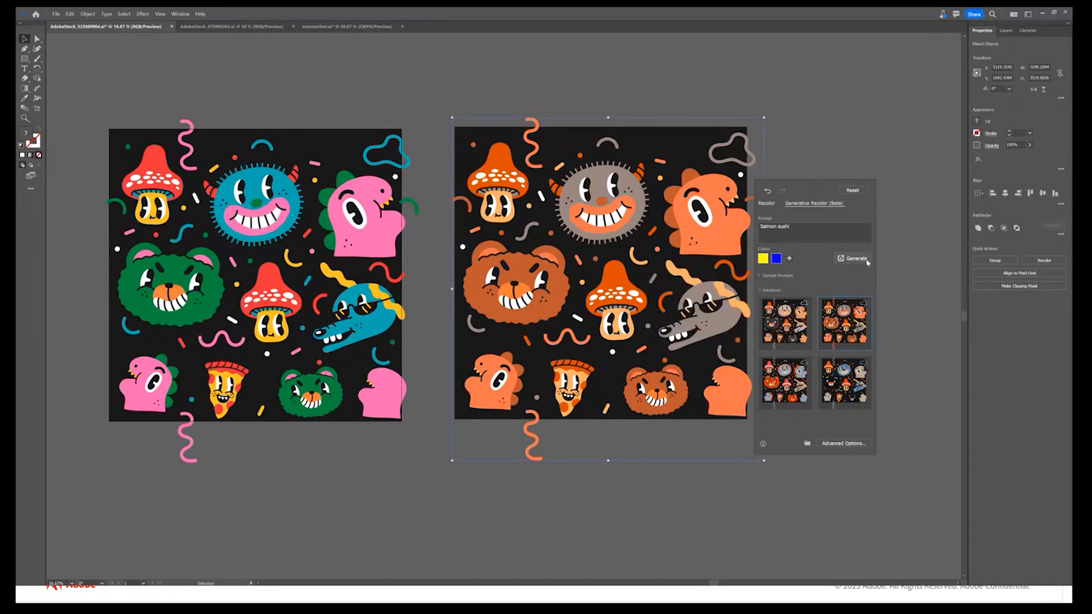
click(853, 259)
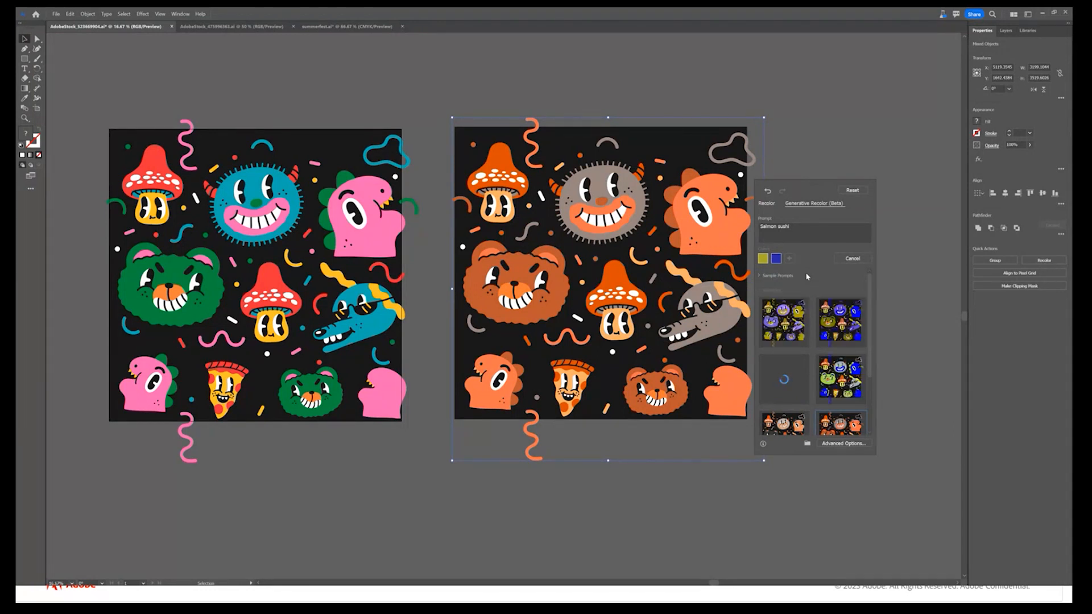
click(782, 333)
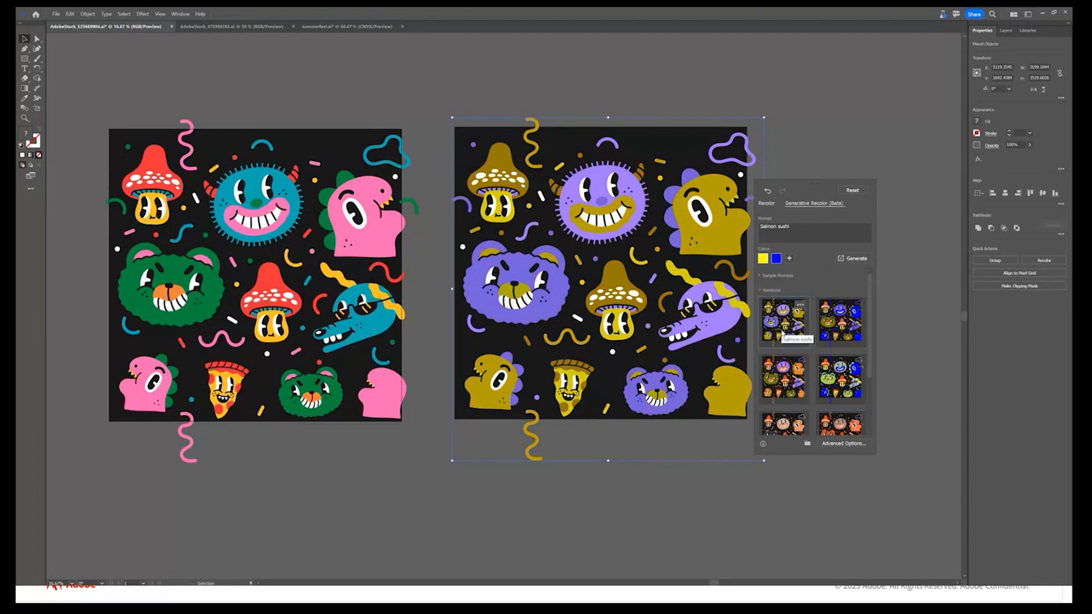
click(841, 324)
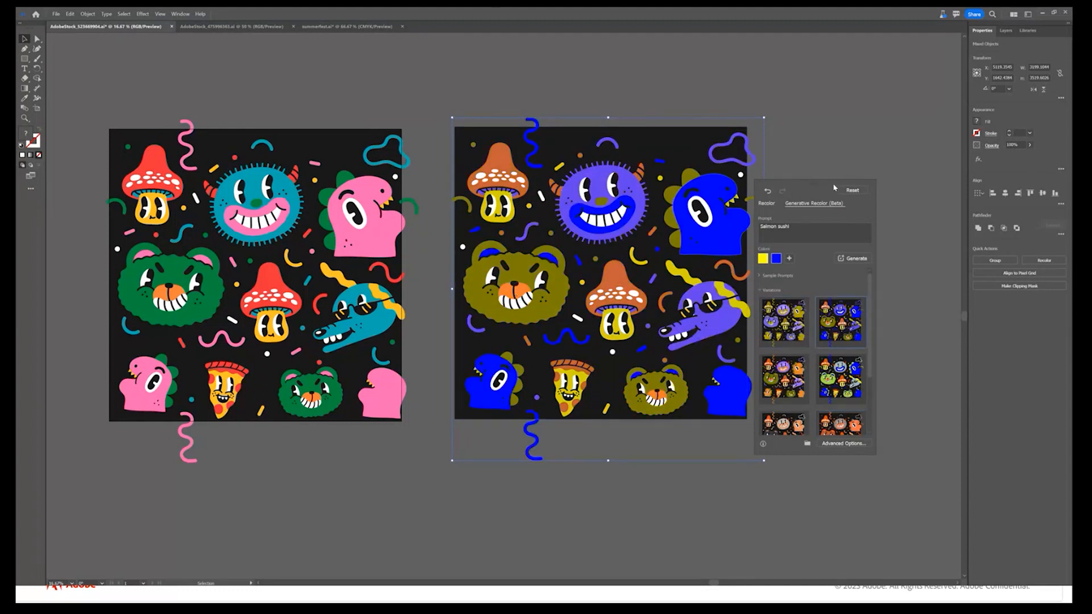
Close the recolor settings and place a duplicate of the blue-and-yellow recolored artwork to its right
click(825, 160)
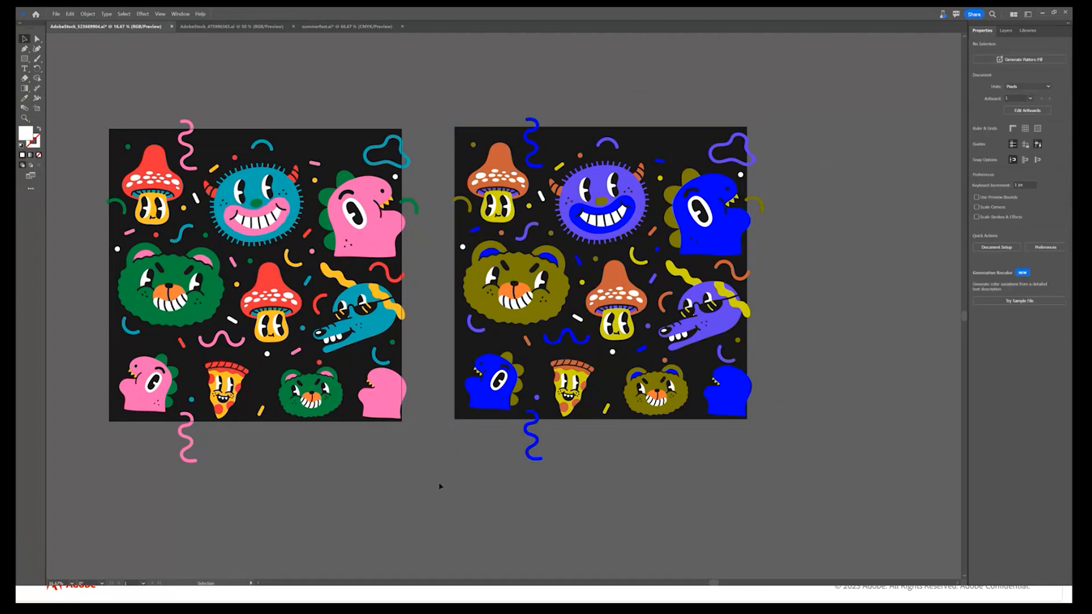
click(470, 454)
drag(487, 414, 833, 404)
drag(815, 505, 420, 507)
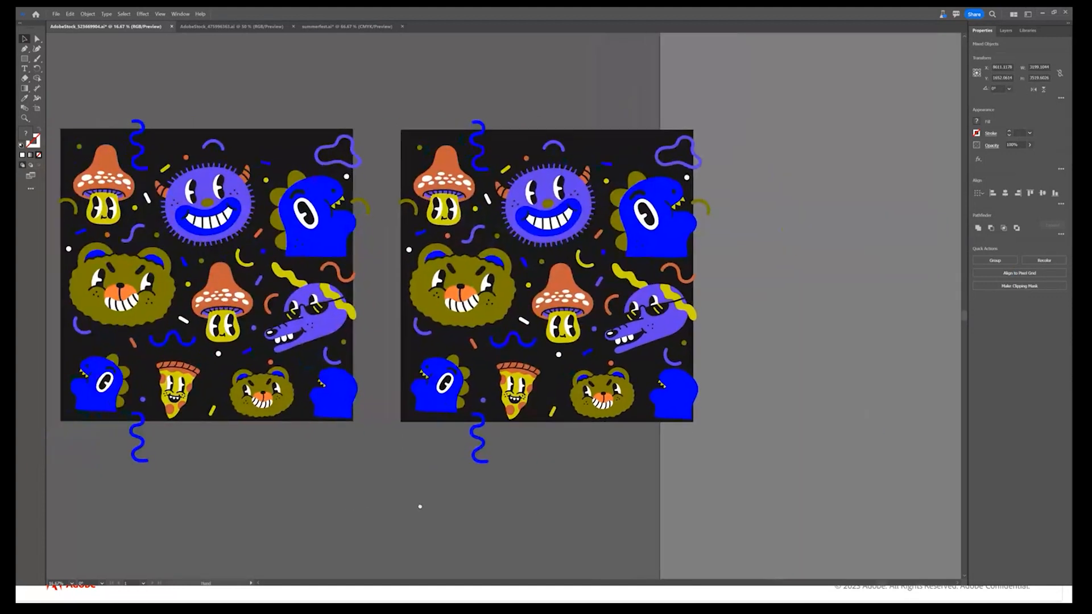
Recolor the new copy with Generative Recolor's "Trippy disco lights" sample prompt and apply the second variation
click(1047, 262)
click(550, 193)
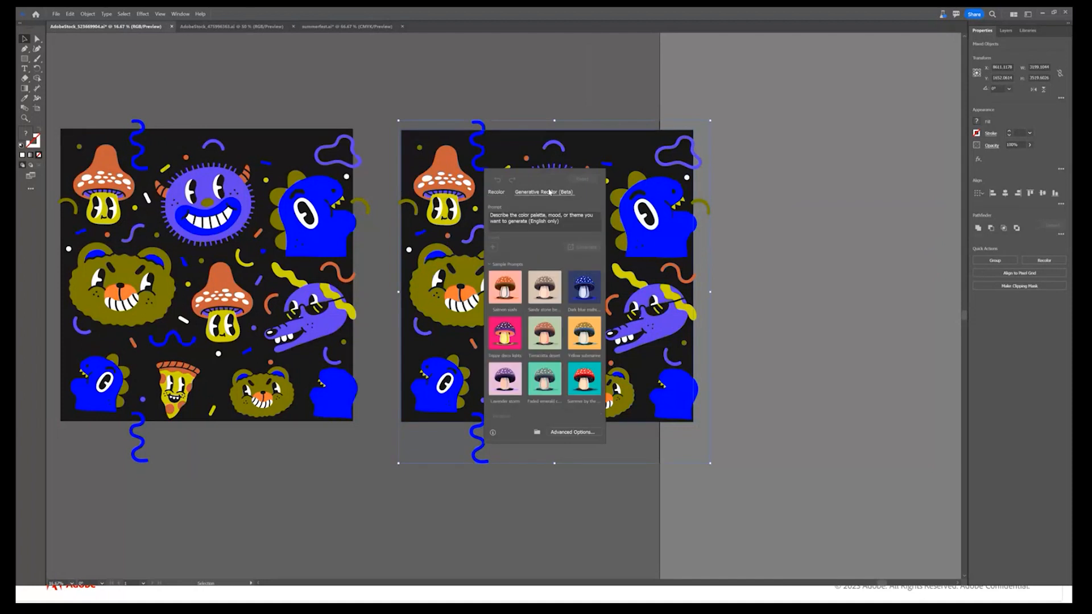
click(510, 338)
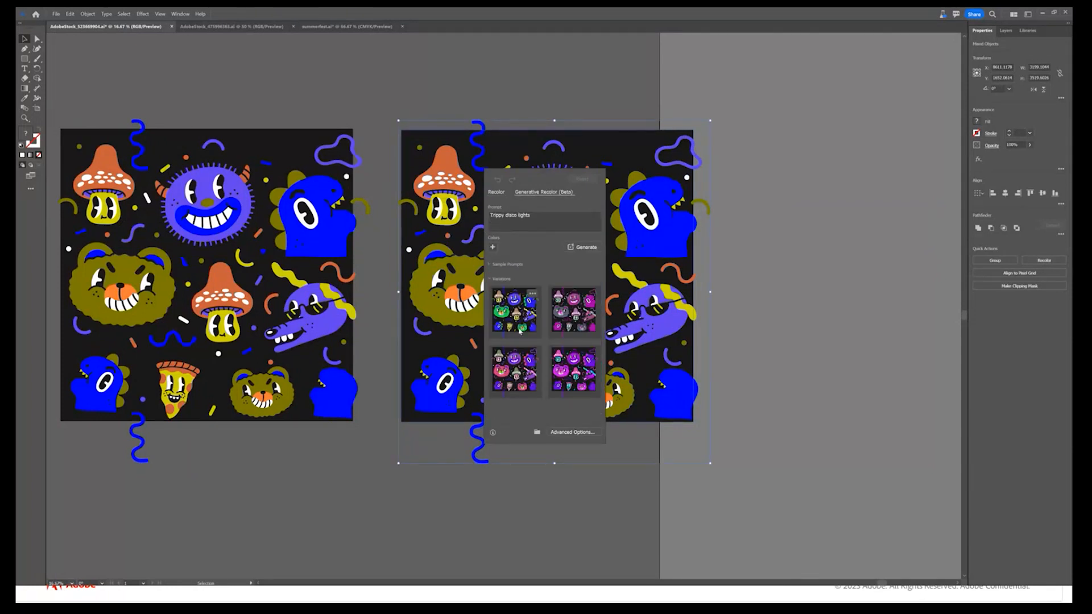
click(519, 332)
click(569, 327)
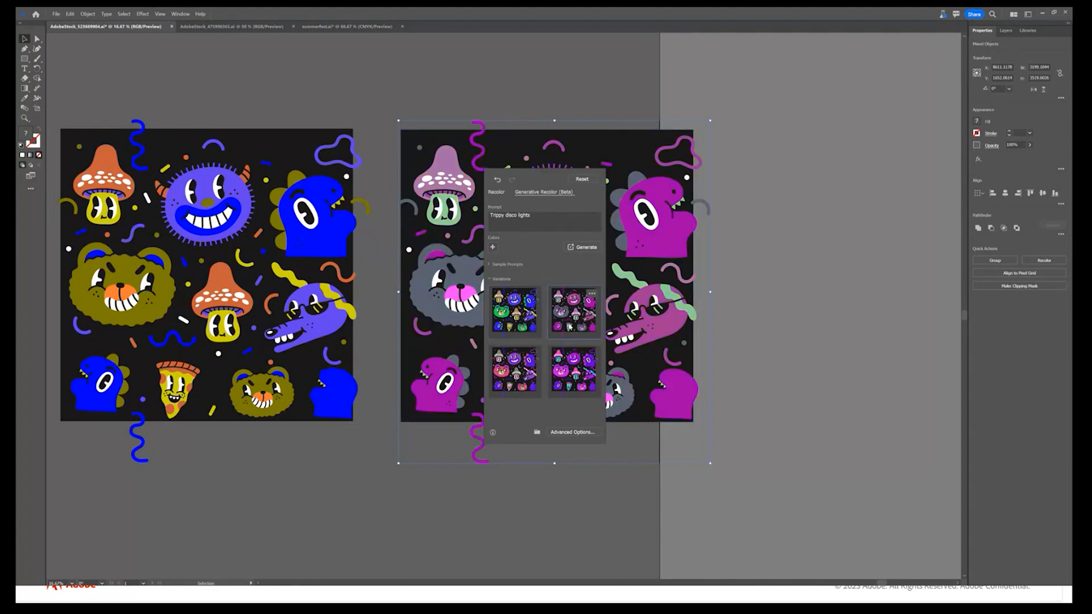
click(365, 509)
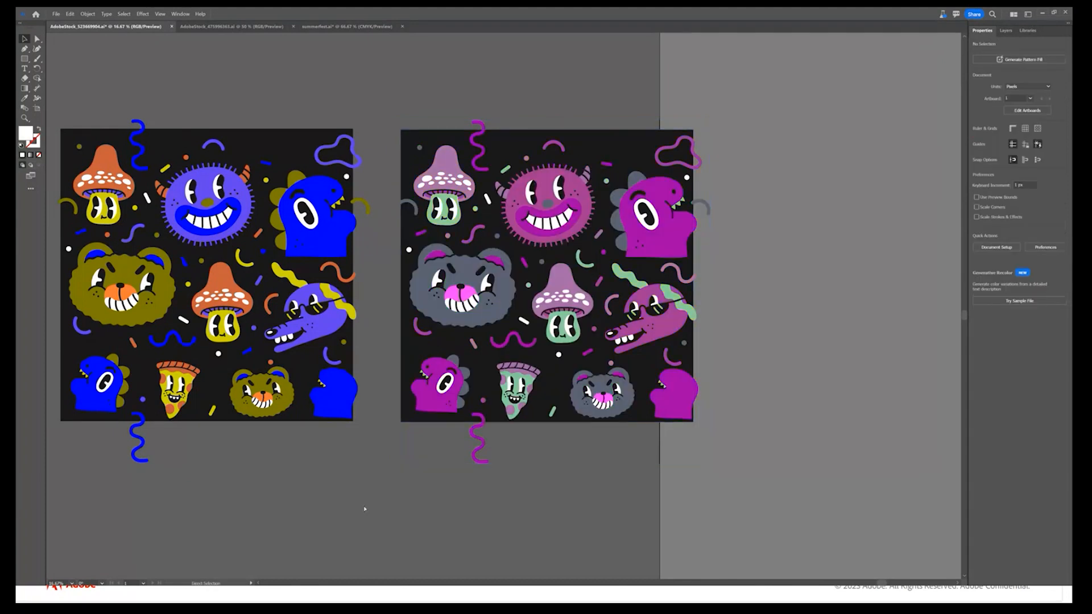
Move all three artwork versions together to the left, clear of the canvas edge, and deselect them
key(ctrl+minus)
key(ctrl+minus)
key(space)
drag(323, 476, 166, 486)
key(ctrl+a)
drag(810, 366, 643, 365)
click(397, 407)
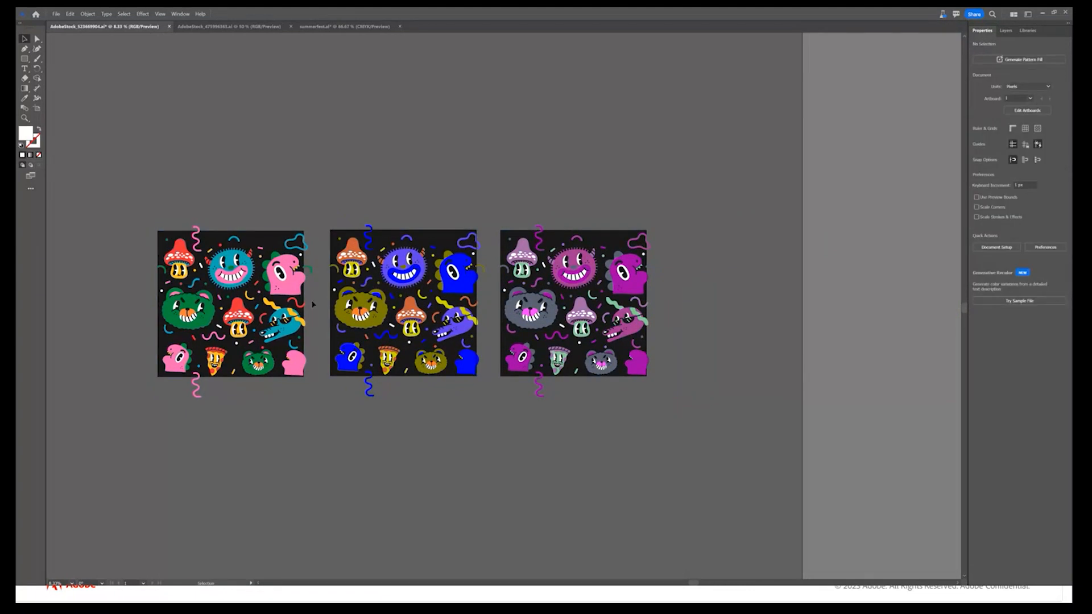
In the High Five document, select all the artwork and generate color variations with the Generative Recolor prompt "pastel colors"
click(237, 30)
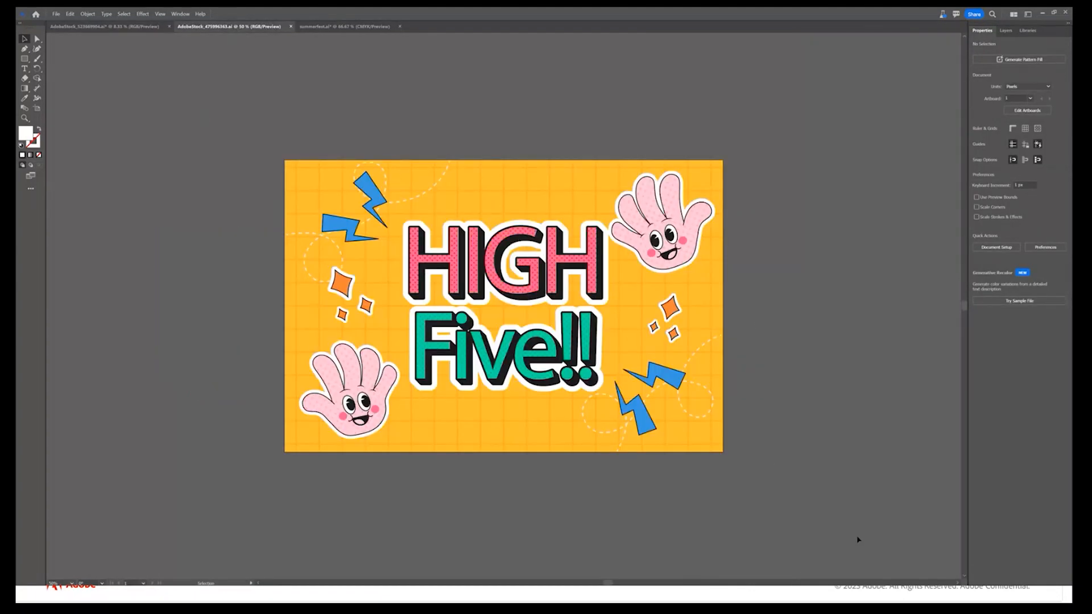
key(ctrl+a)
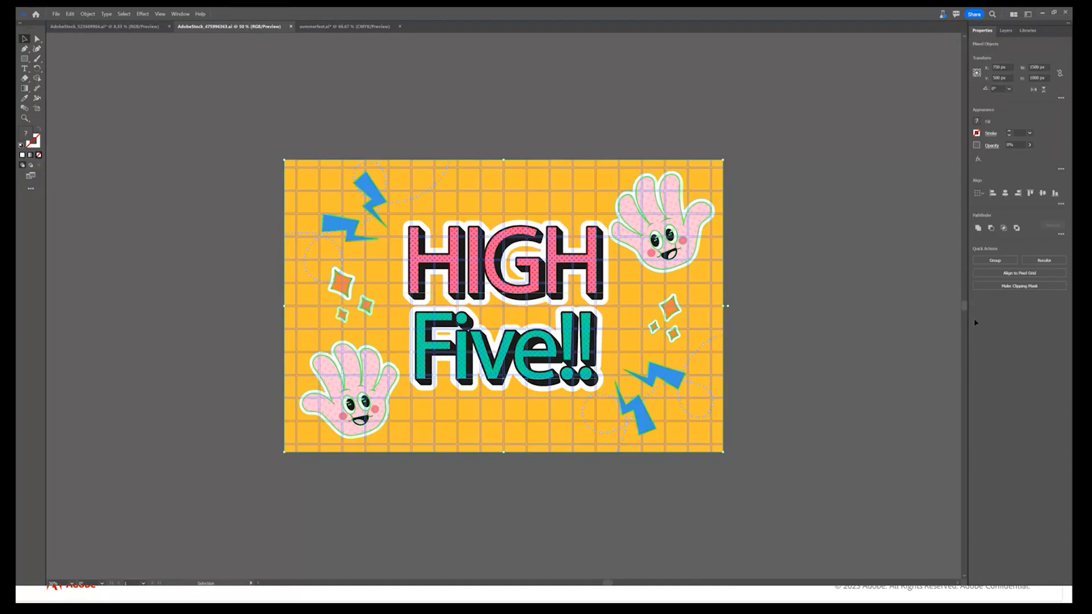
click(1060, 257)
click(571, 195)
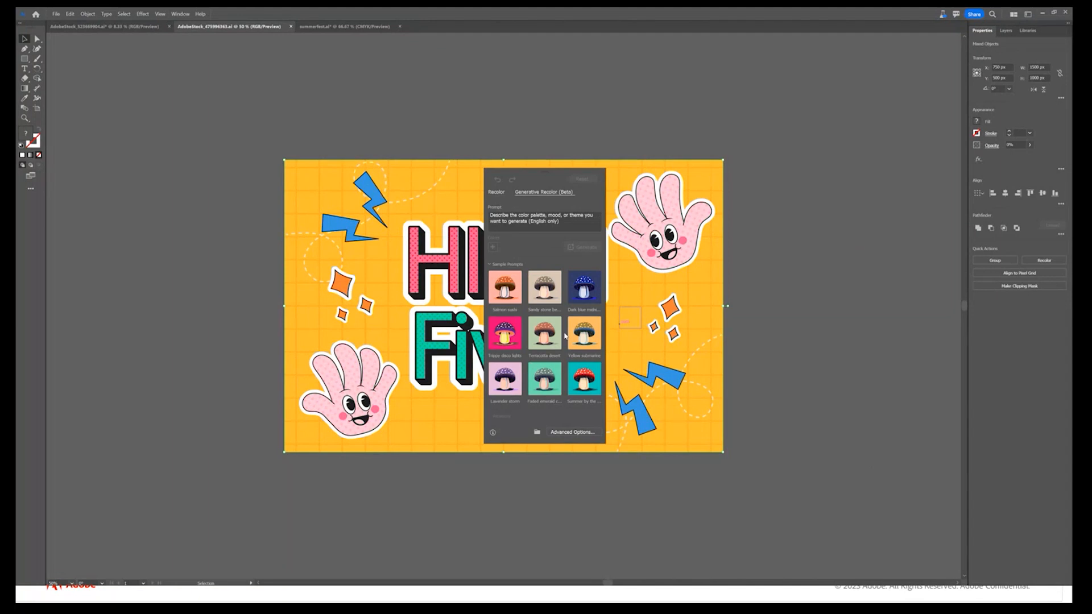
click(539, 220)
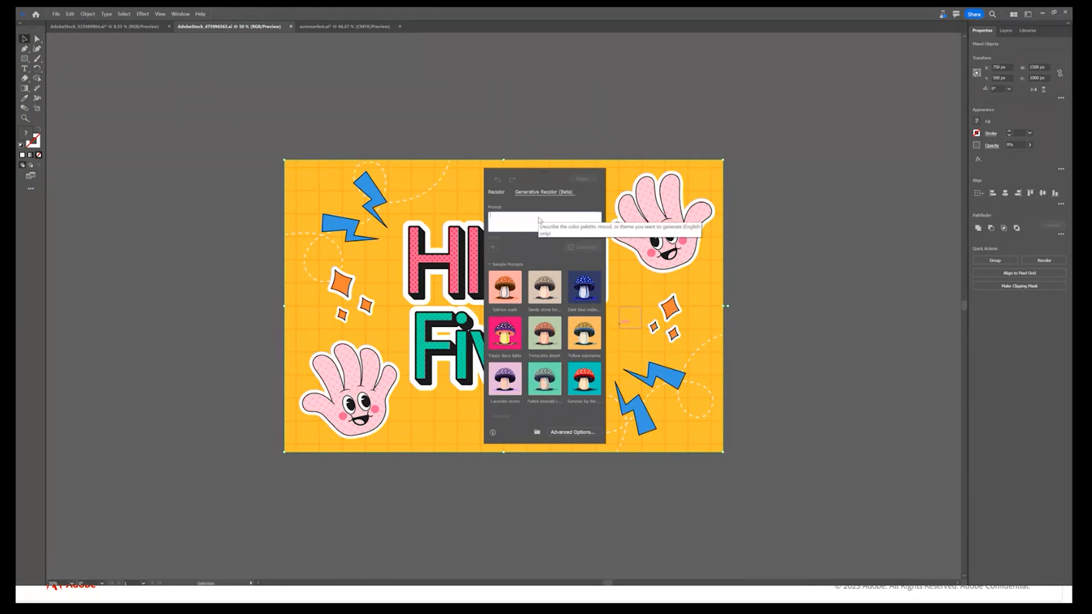
text(pastel colors)
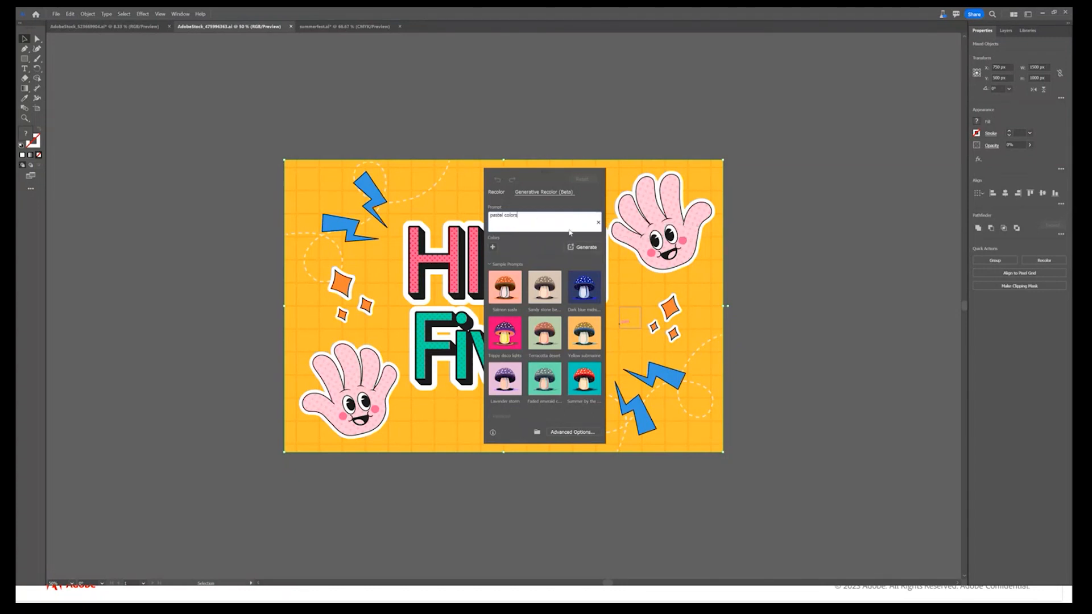
click(583, 247)
Move the recolor dialog clear of the High Five artwork, preview the four pastel variations and apply the third one
drag(545, 170, 838, 165)
click(863, 319)
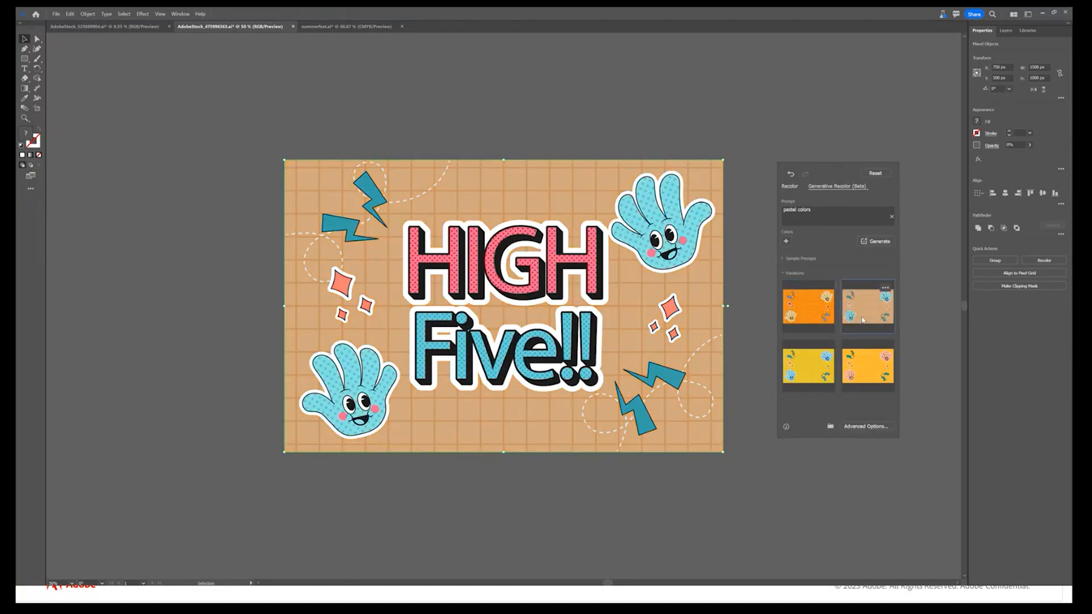
click(817, 377)
click(868, 370)
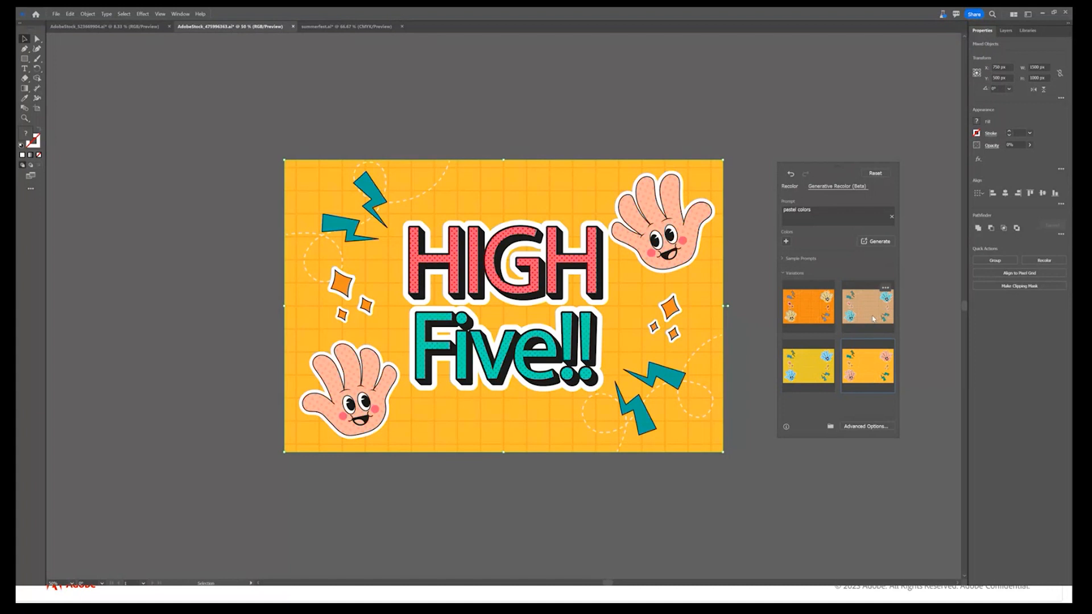
click(867, 308)
click(802, 313)
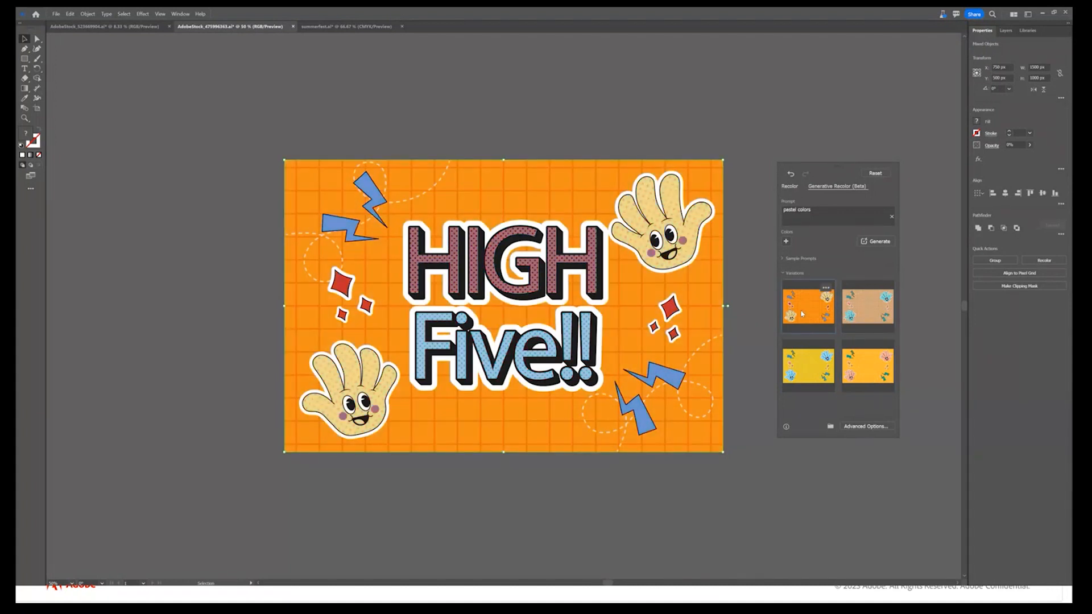
click(867, 307)
click(868, 366)
click(812, 374)
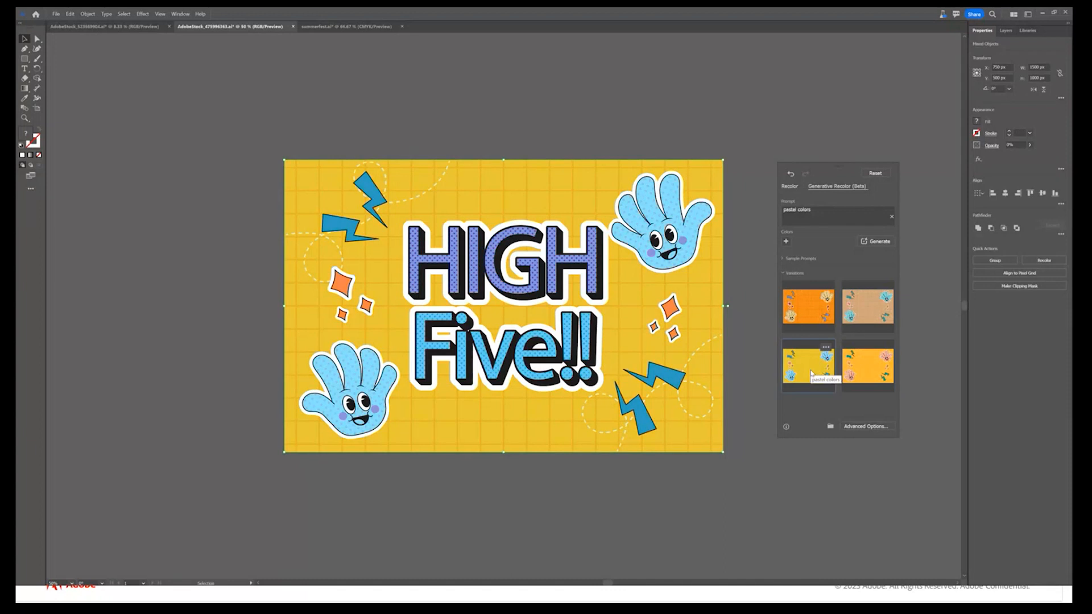
In the summerfest document, generate color variations for the middle poster with the "Dark blue midnight" sample prompt
click(351, 27)
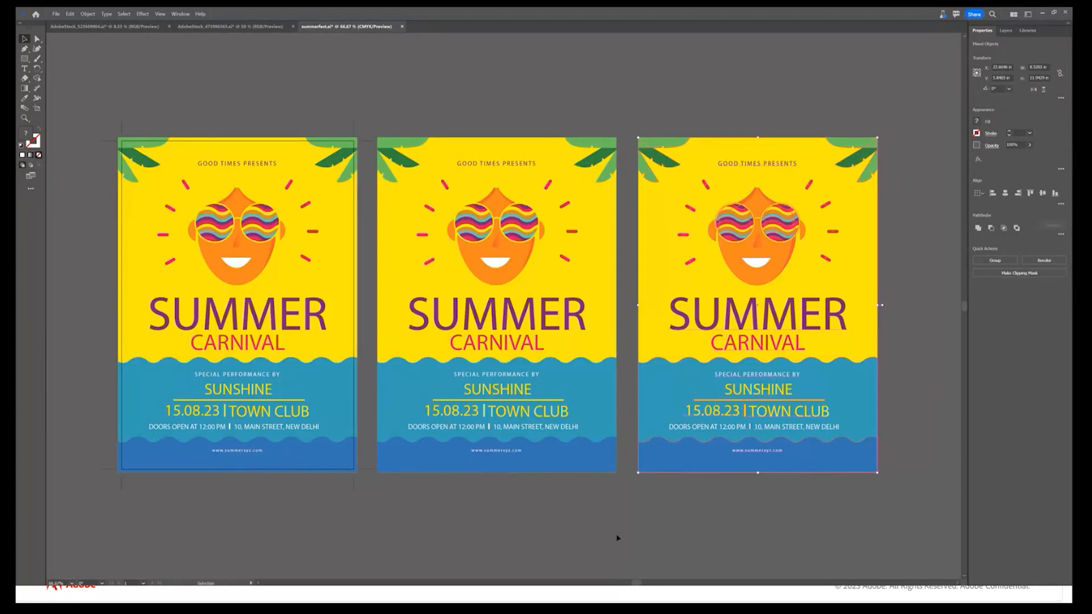
drag(367, 122, 626, 521)
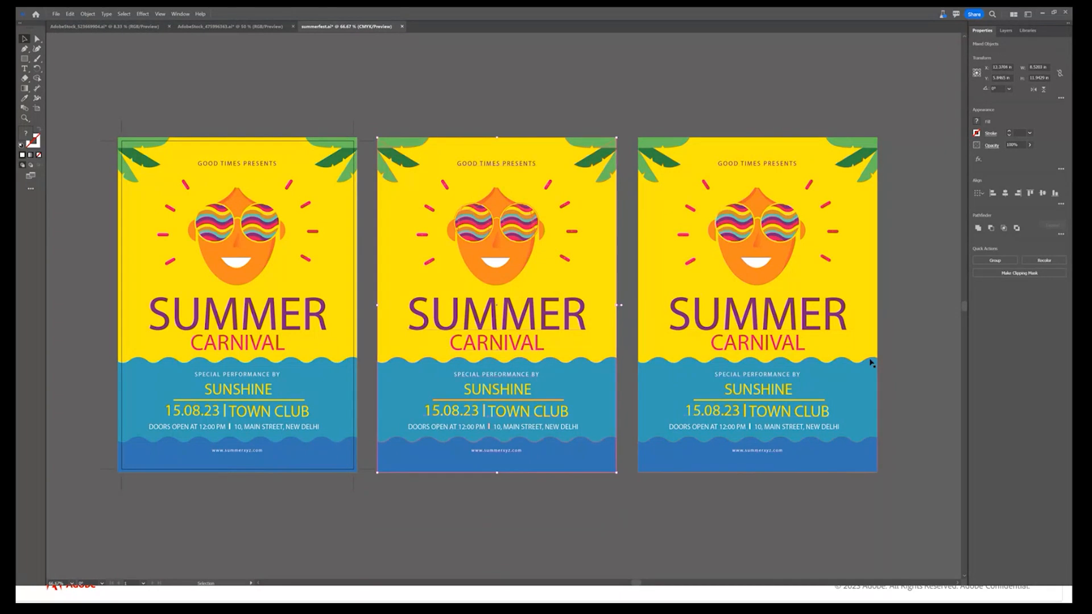
click(1040, 260)
click(543, 190)
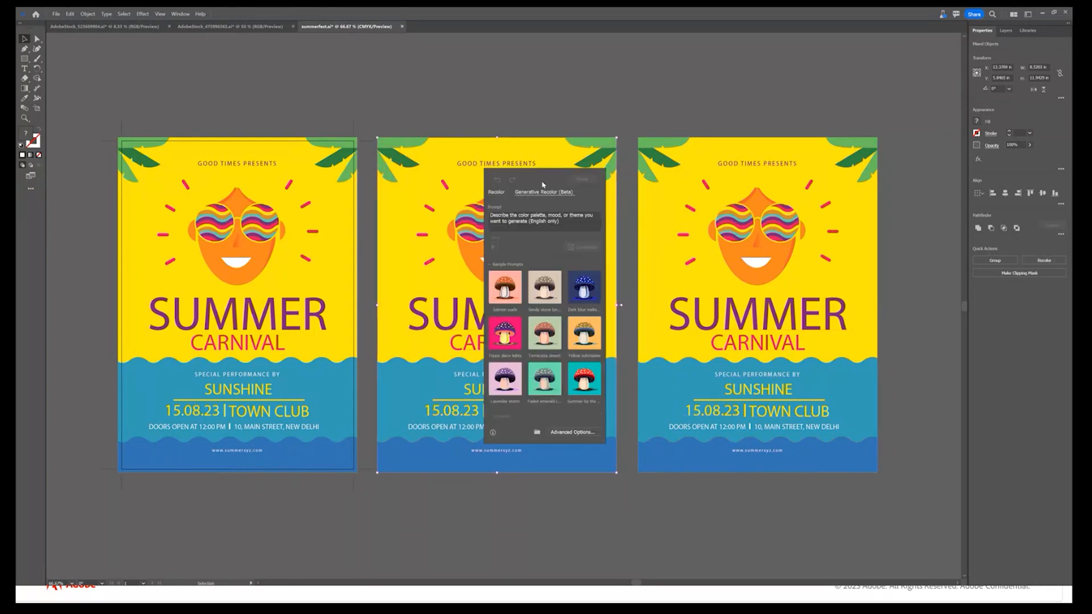
drag(541, 176, 763, 178)
click(806, 296)
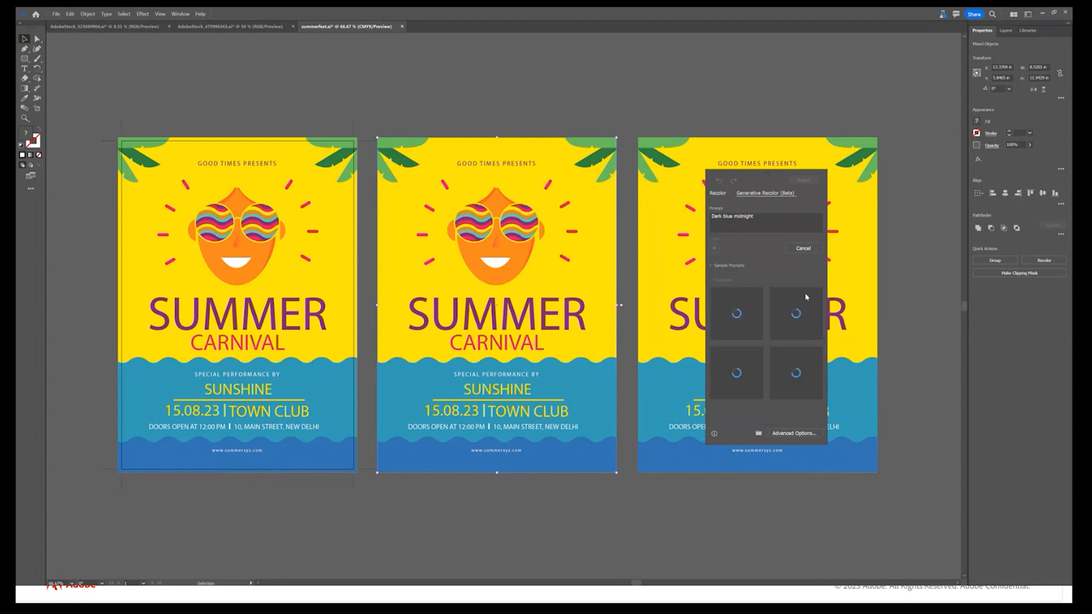
Preview the four Dark blue midnight variations on the middle poster and apply the third one
click(806, 297)
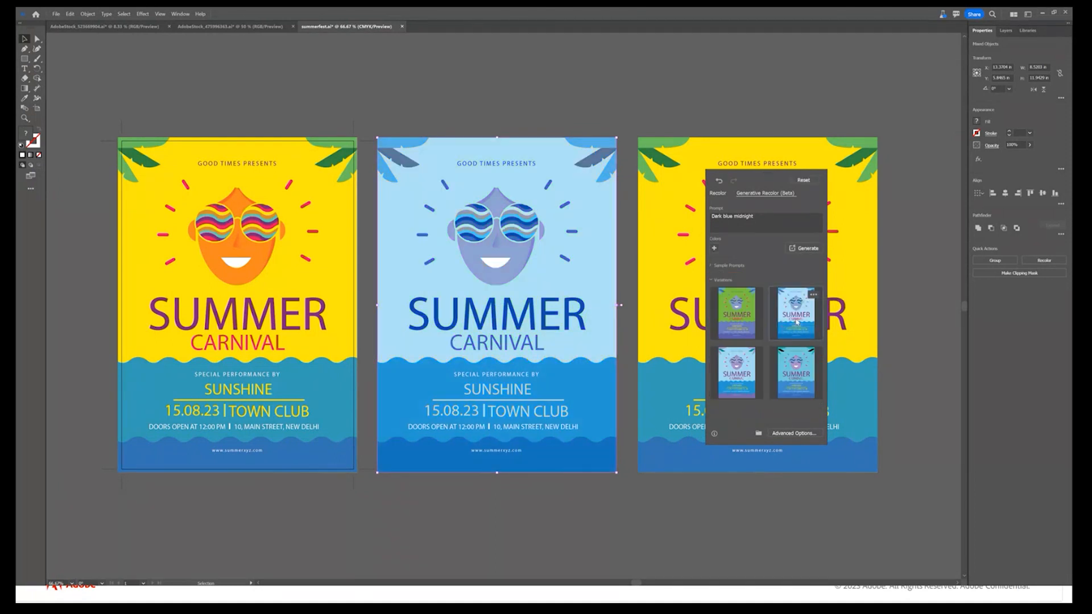
click(745, 372)
click(795, 382)
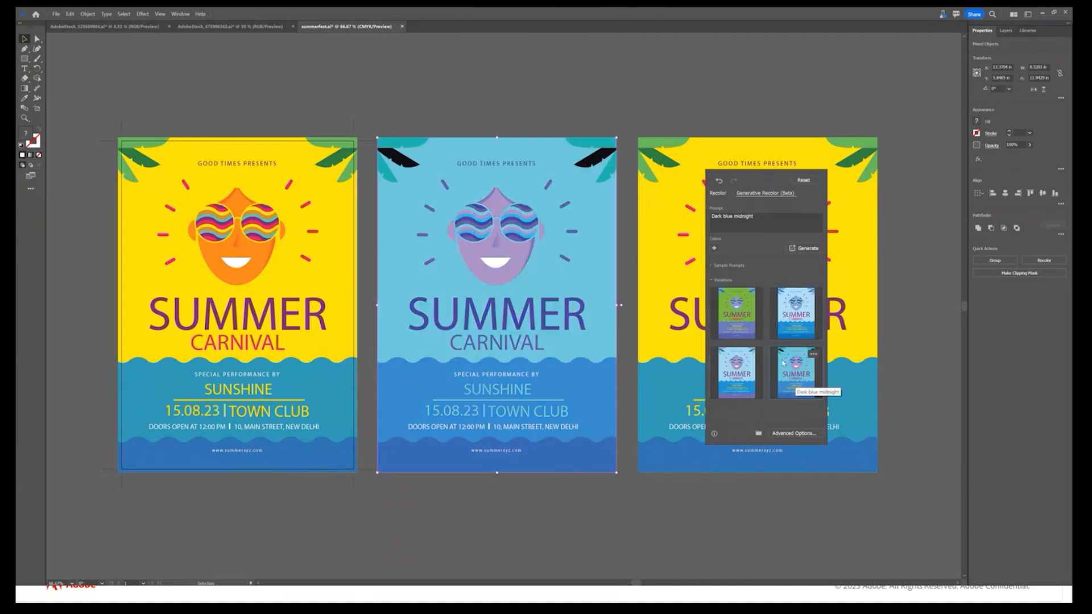
click(744, 323)
click(798, 327)
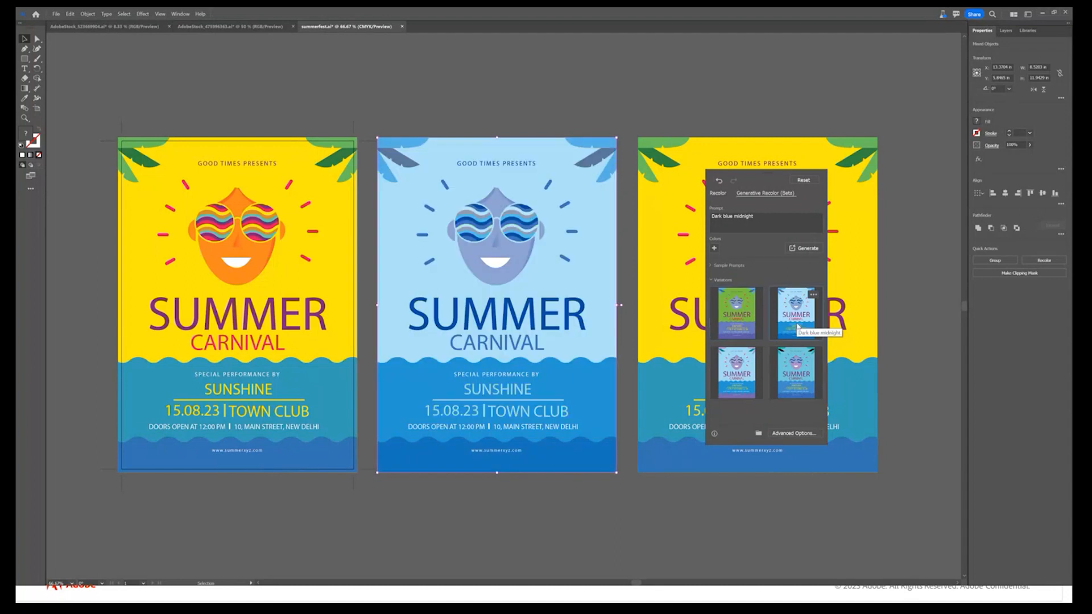
click(738, 325)
click(737, 356)
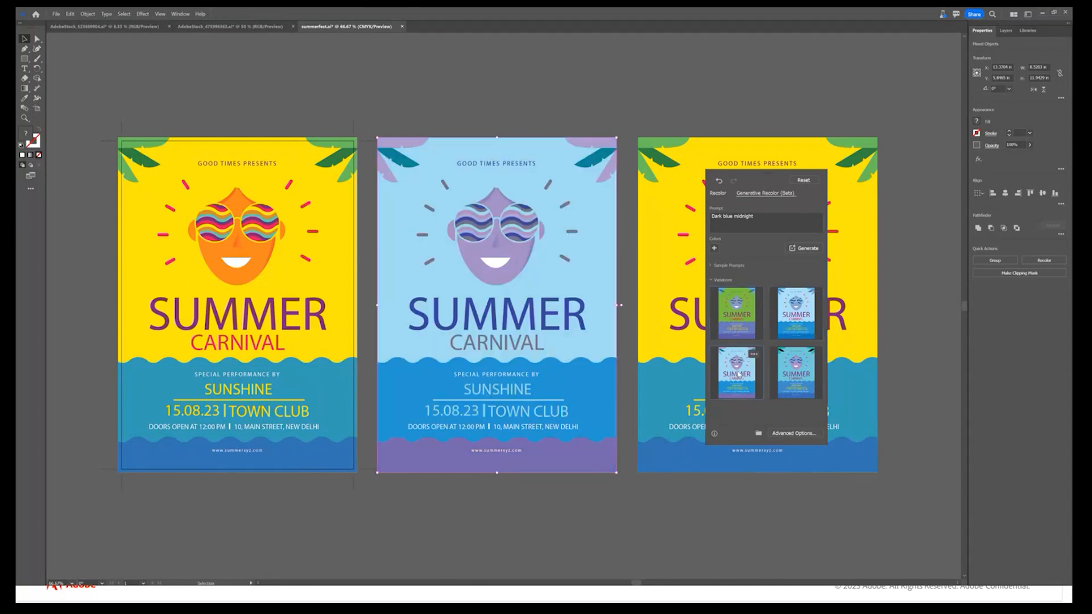
click(790, 387)
click(750, 391)
click(539, 526)
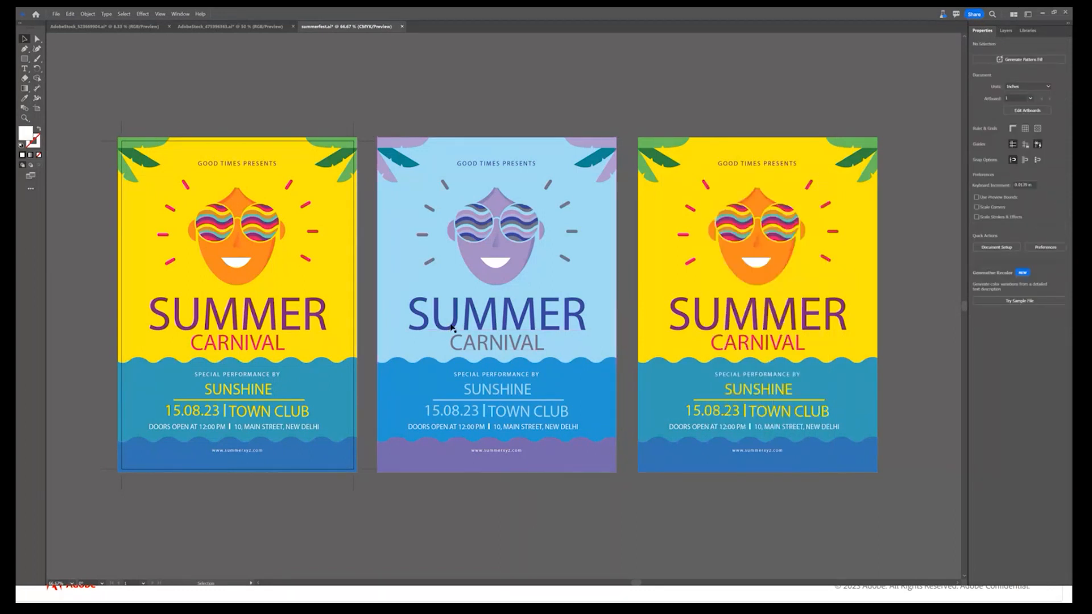
Change the fill of the middle poster's "SUMMER" title to white and deselect it
click(473, 324)
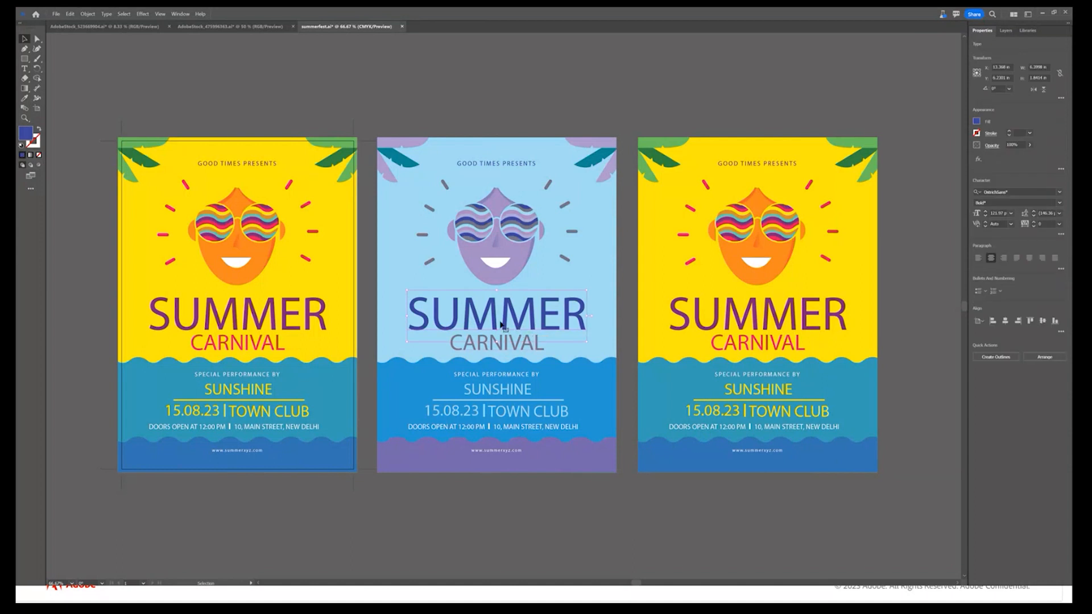
double_click(28, 131)
drag(503, 285, 421, 238)
click(631, 250)
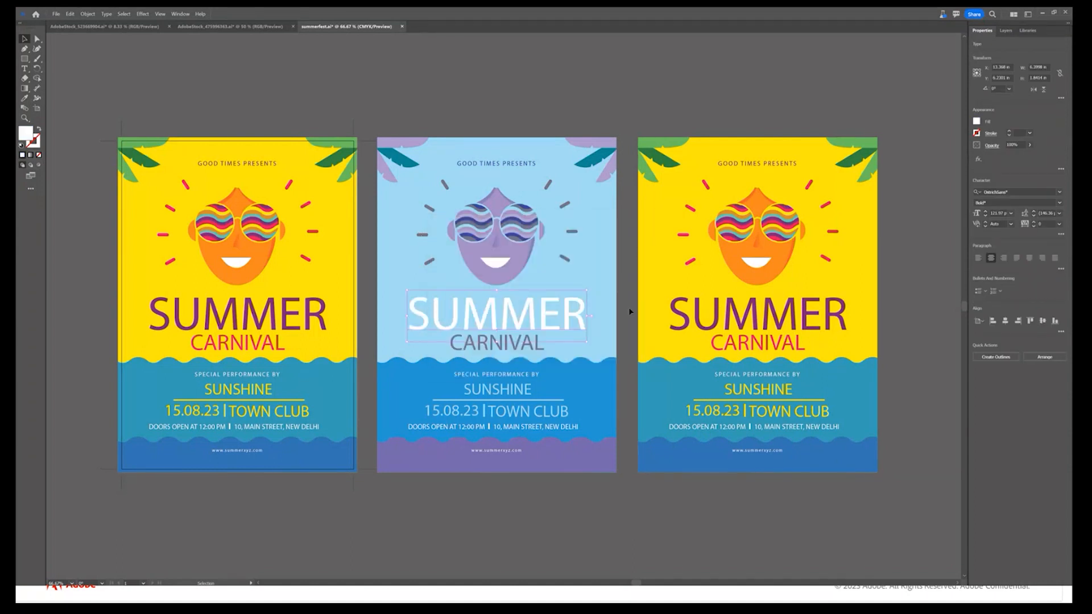
click(630, 312)
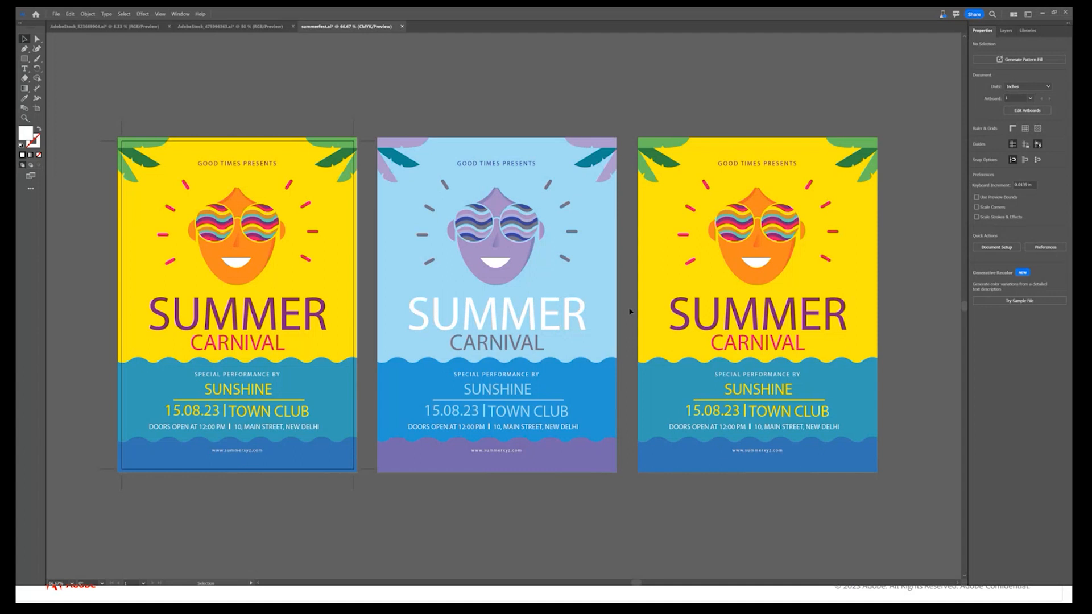
Change the fill of the middle poster's "SUNSHINE" and "15.08.23 | TOWN CLUB" text to white and deselect it
click(516, 397)
shift+click(452, 417)
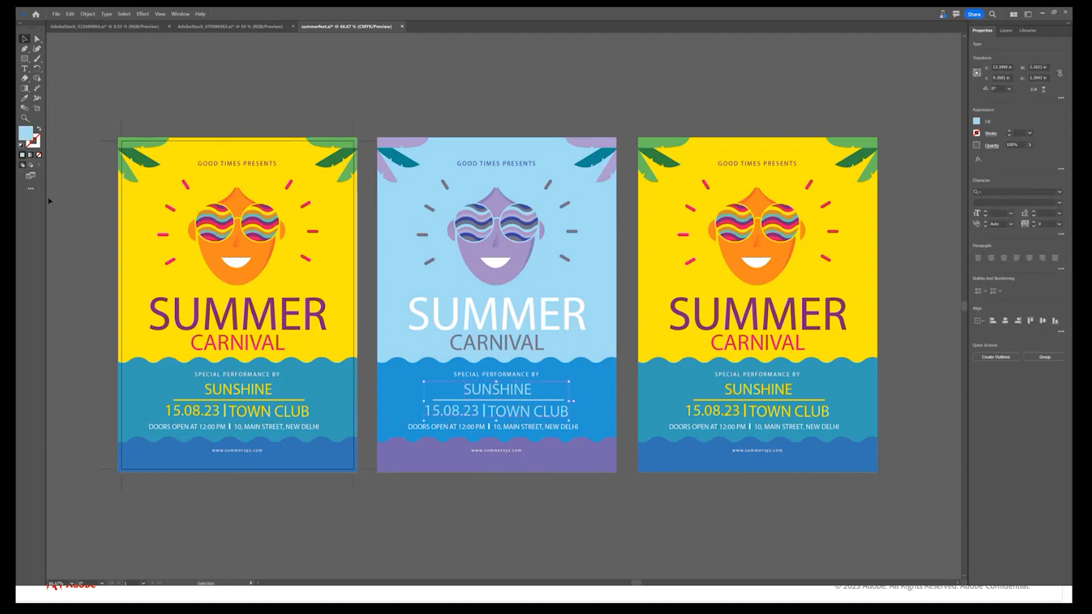
double_click(25, 133)
drag(449, 255, 421, 236)
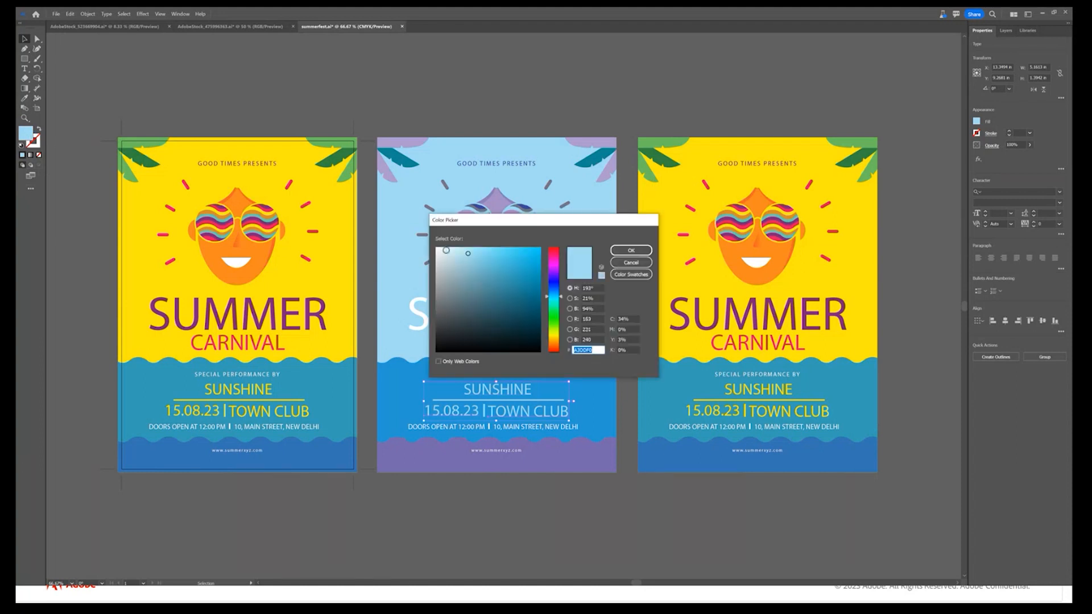
click(631, 250)
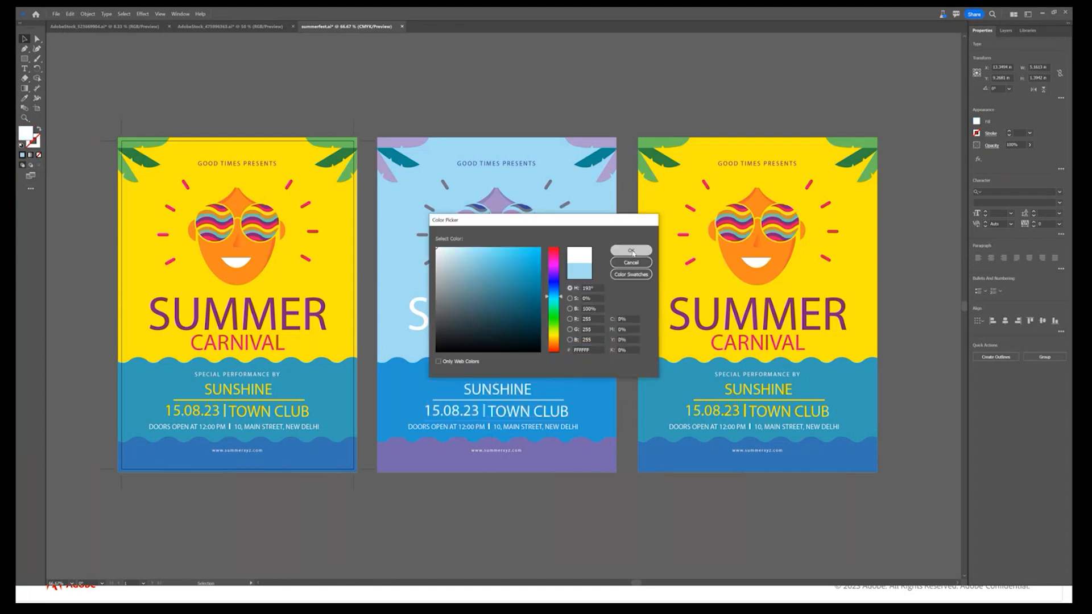
click(615, 529)
Switch back to the High Five artwork document
drag(804, 507, 771, 496)
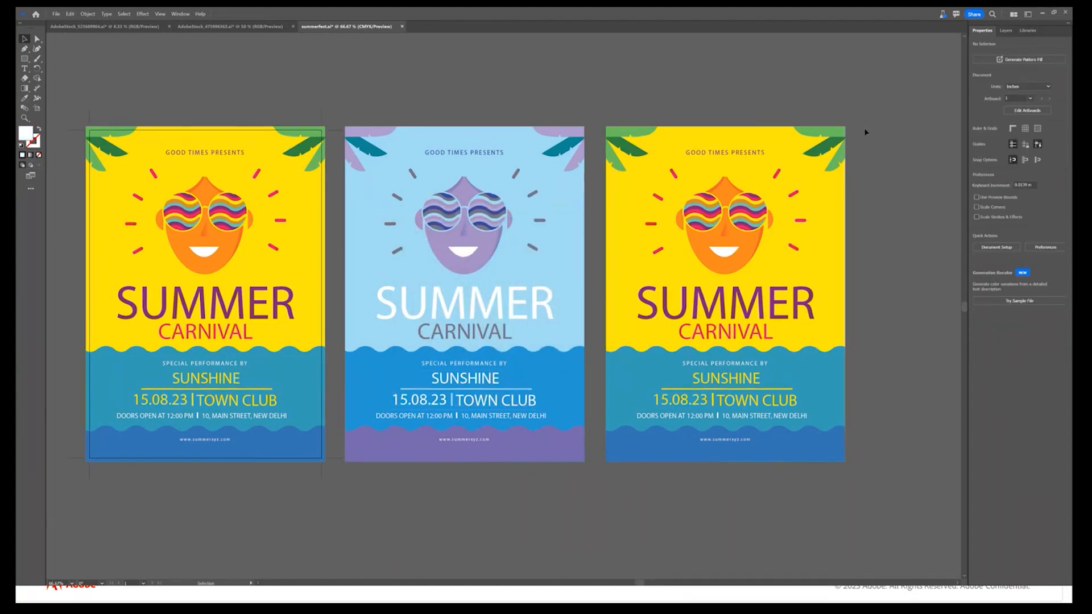
click(262, 27)
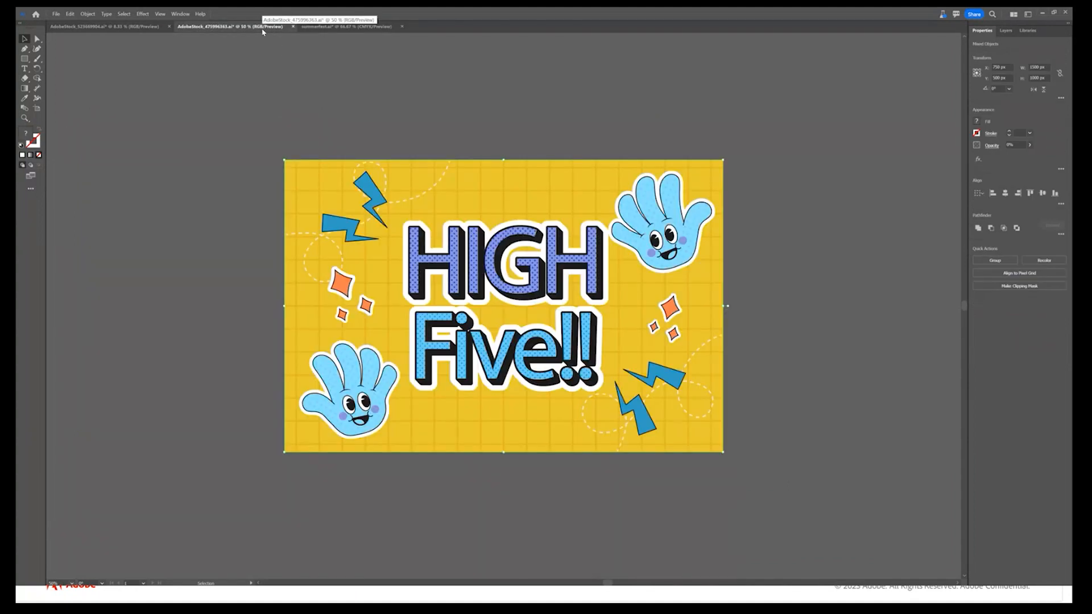